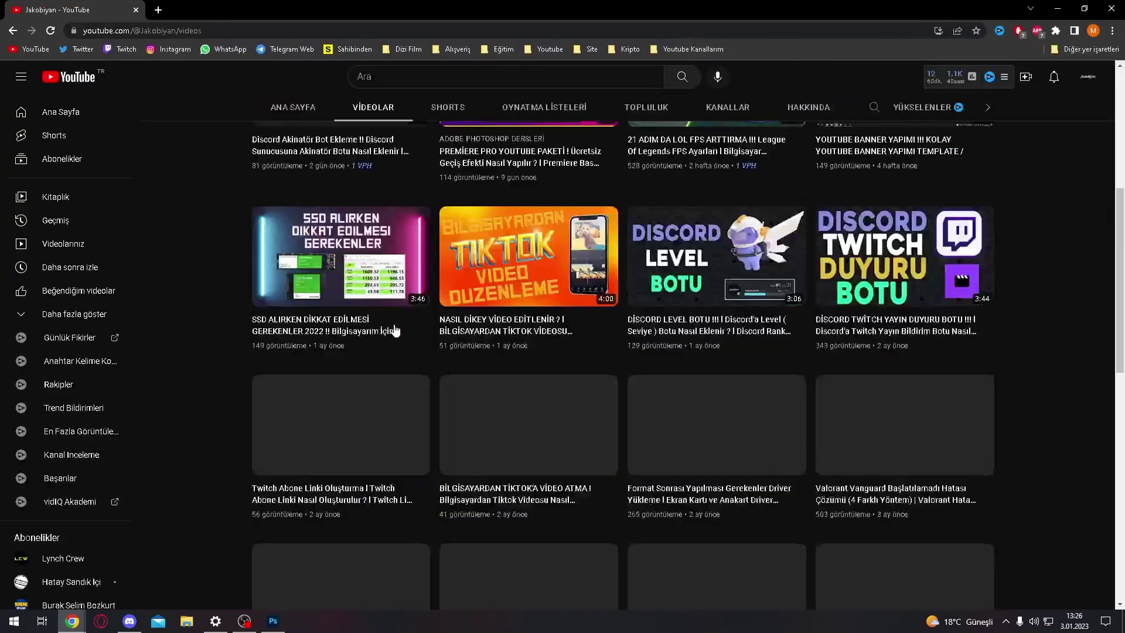
Scroll down the YouTube channel's Videos tab to look over the thumbnails
scroll(368, 435, "down", 1)
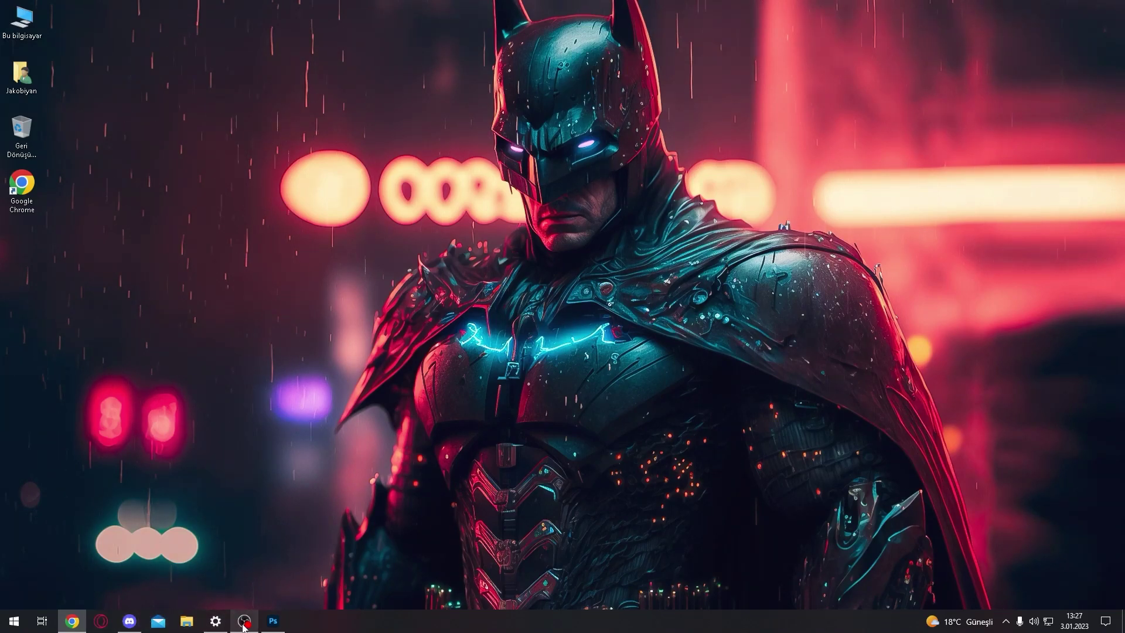
Restore Chrome and scroll through the Freepik 'text' Free PSD results
left_click(1001, 622)
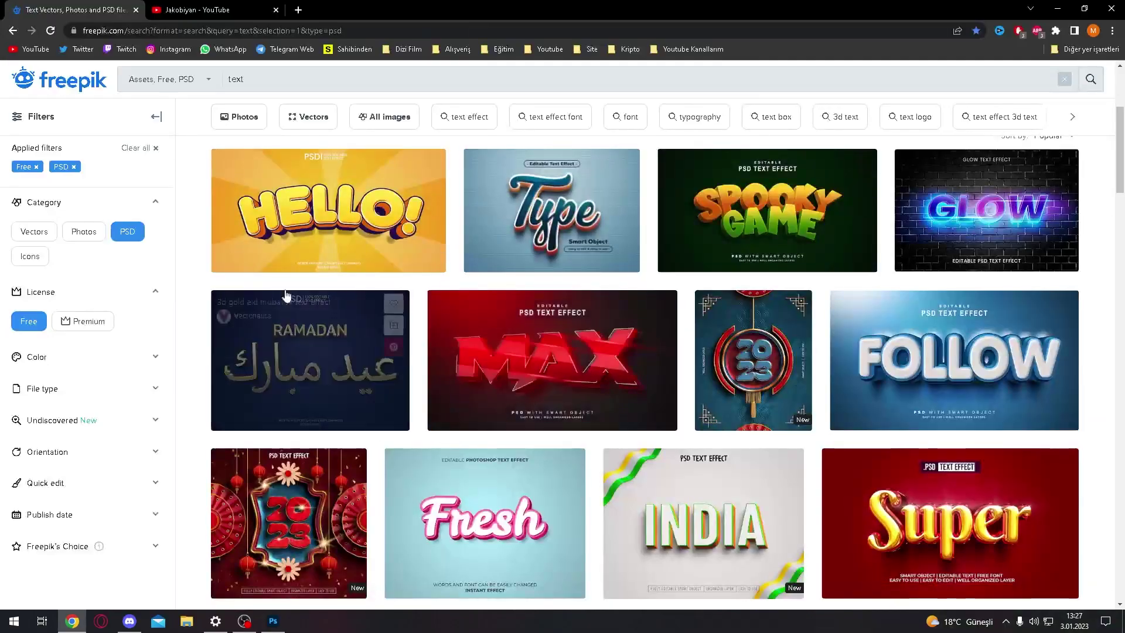
scroll(590, 340, "down", 5)
scroll(591, 340, "down", 5)
scroll(612, 471, "down", 4)
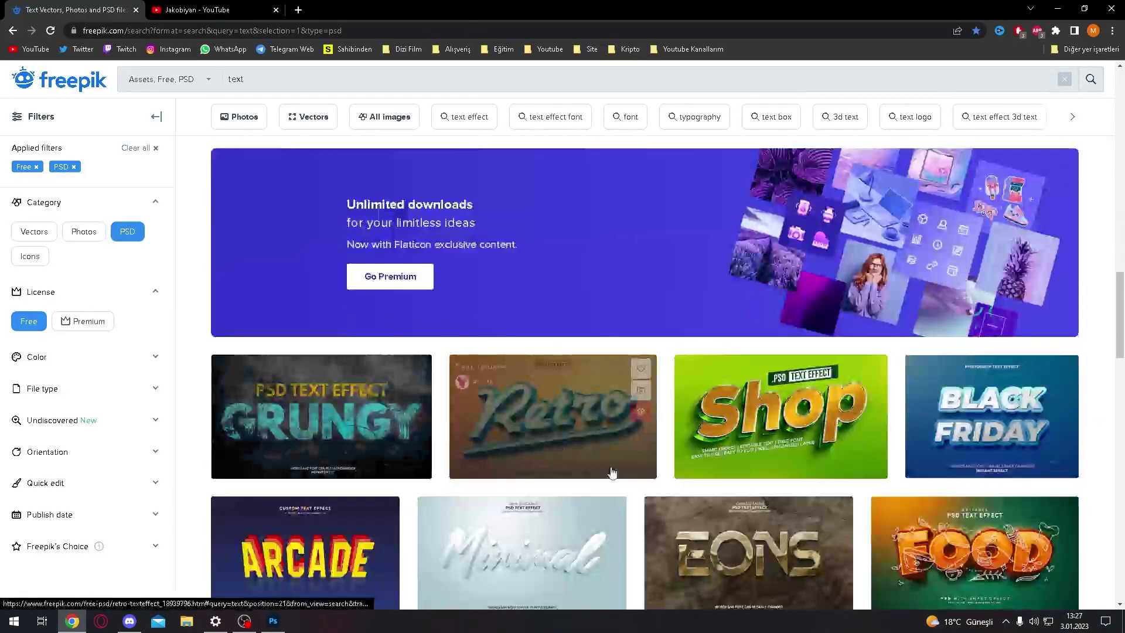
scroll(612, 471, "down", 5)
scroll(612, 472, "down", 5)
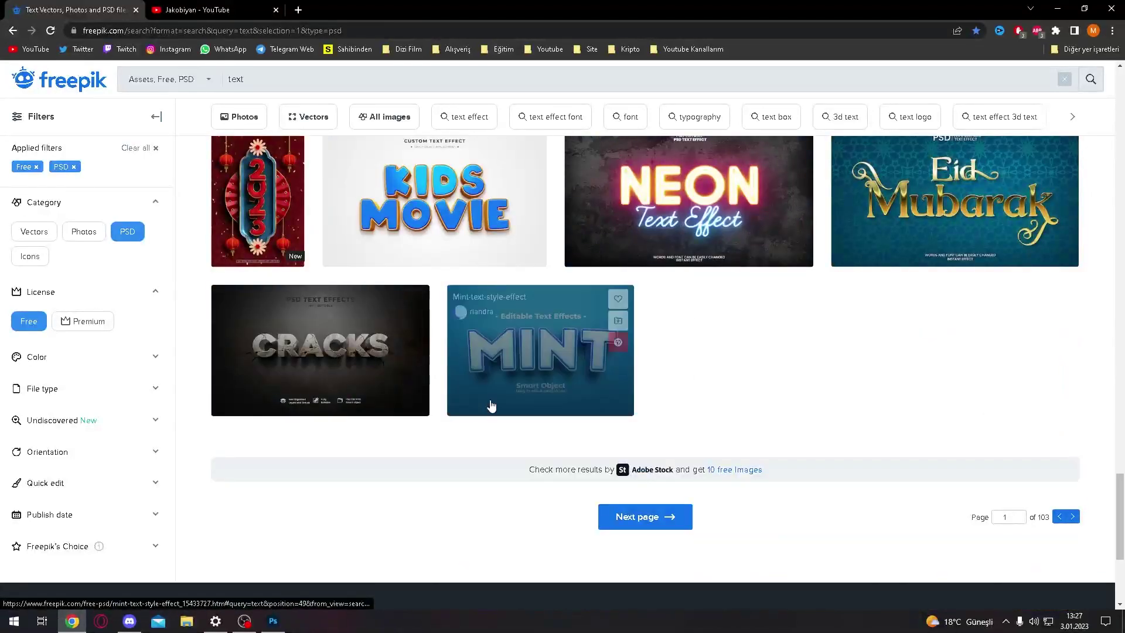
scroll(630, 363, "up", 3)
scroll(630, 363, "up", 3)
scroll(630, 363, "up", 4)
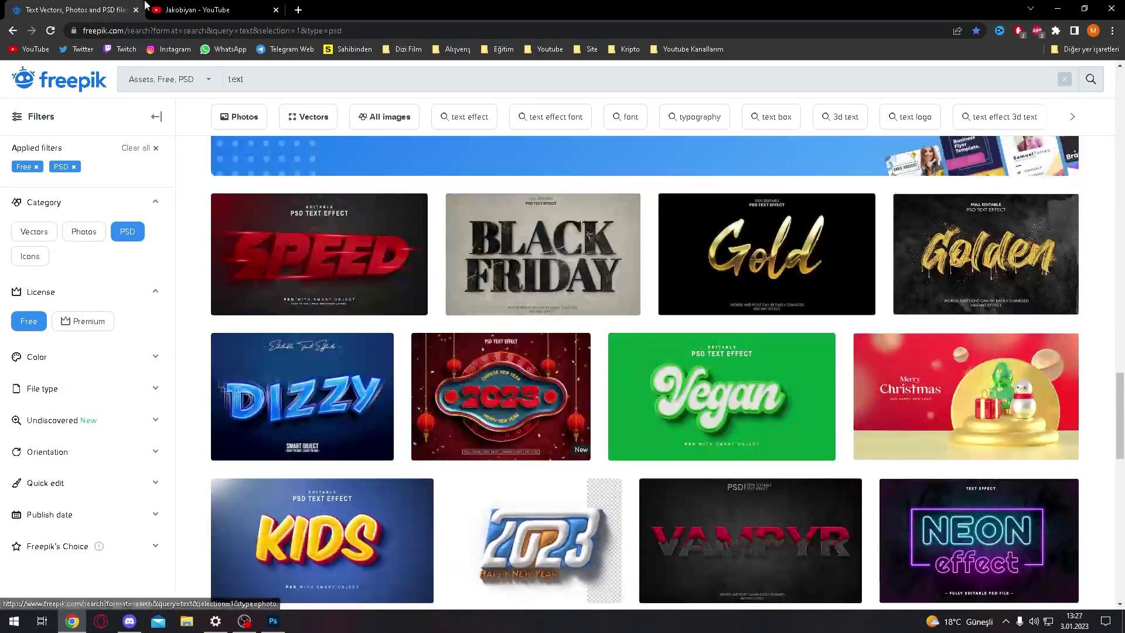
Compare the results against the YouTube channel's video thumbnails
key("ctrl+Tab")
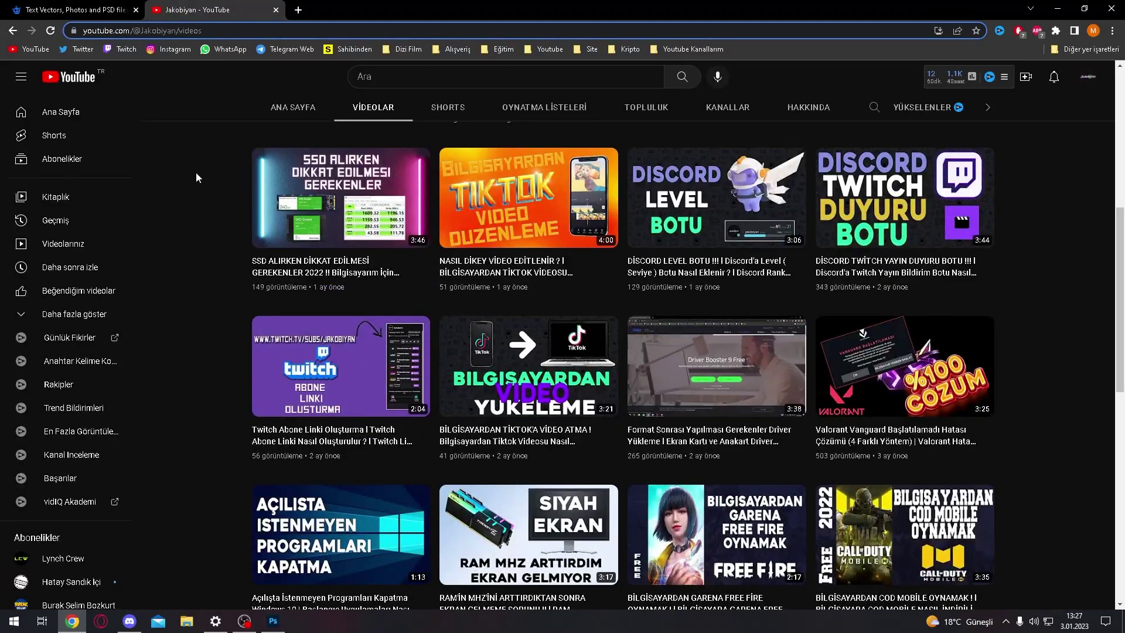
left_click(29, 7)
left_click(178, 9)
scroll(937, 281, "down", 2)
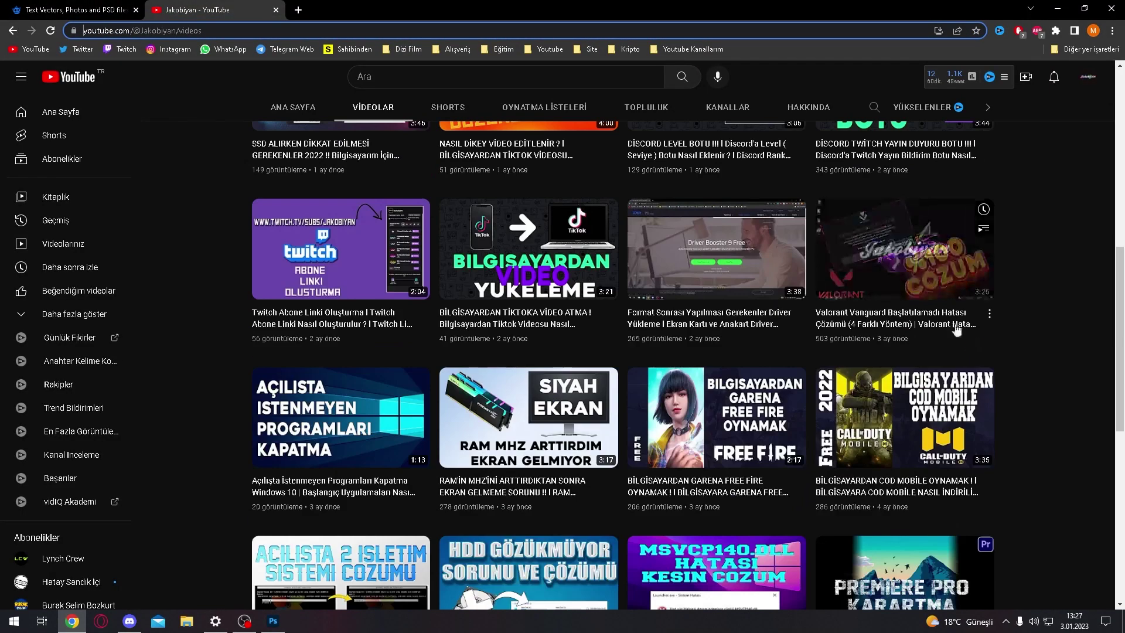
scroll(927, 242, "down", 3)
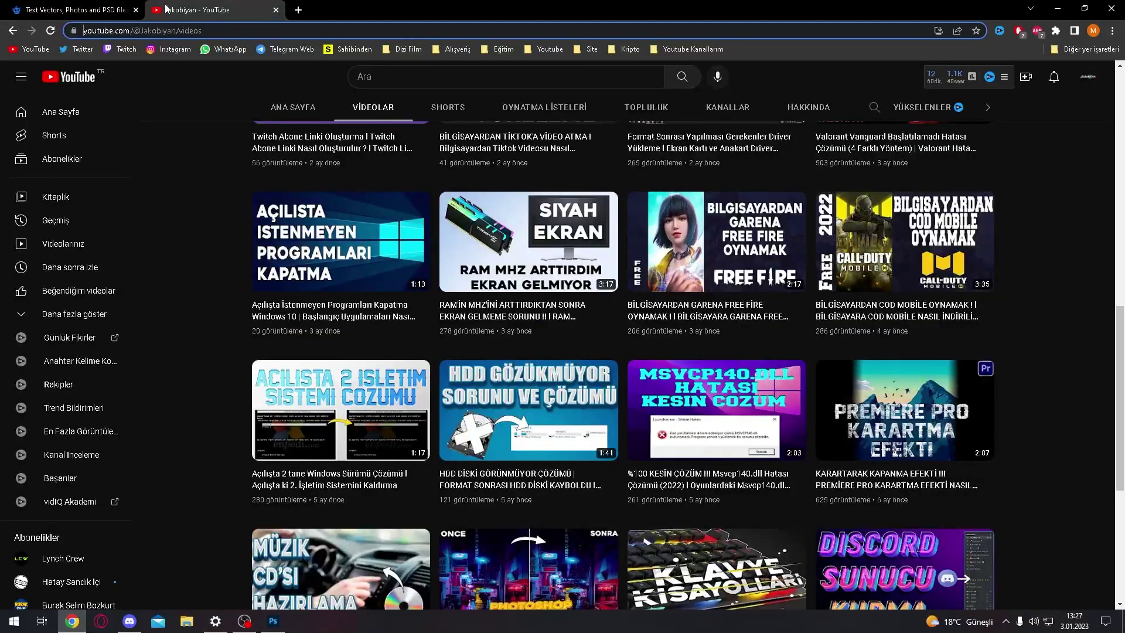
Review the Freepik results again and move to the next results page
left_click(113, 5)
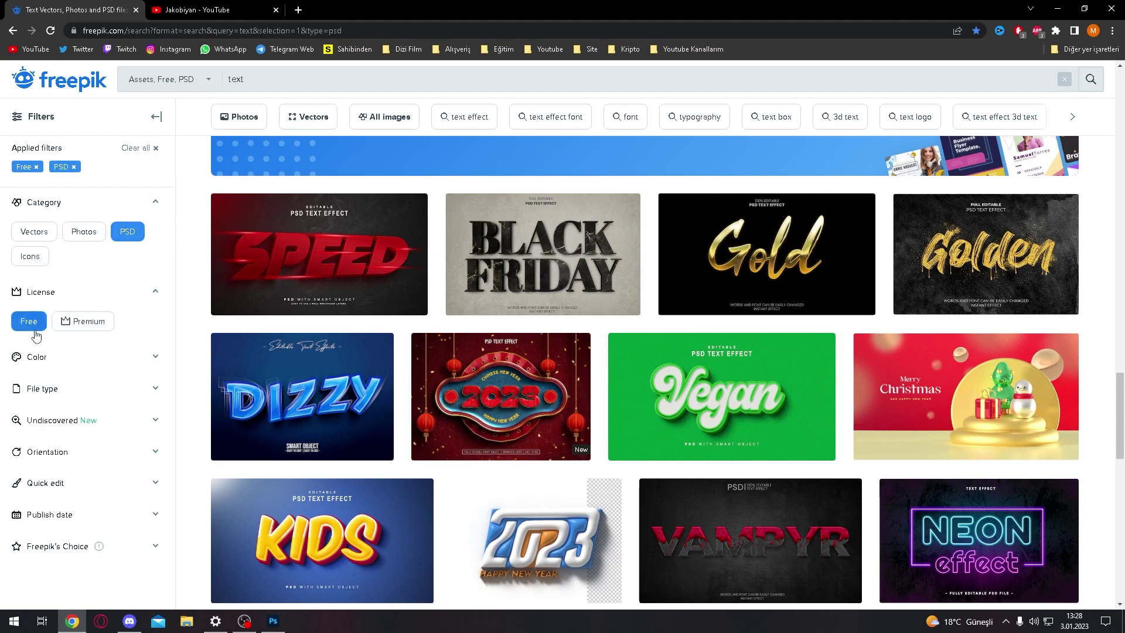
mouse_move(321, 539)
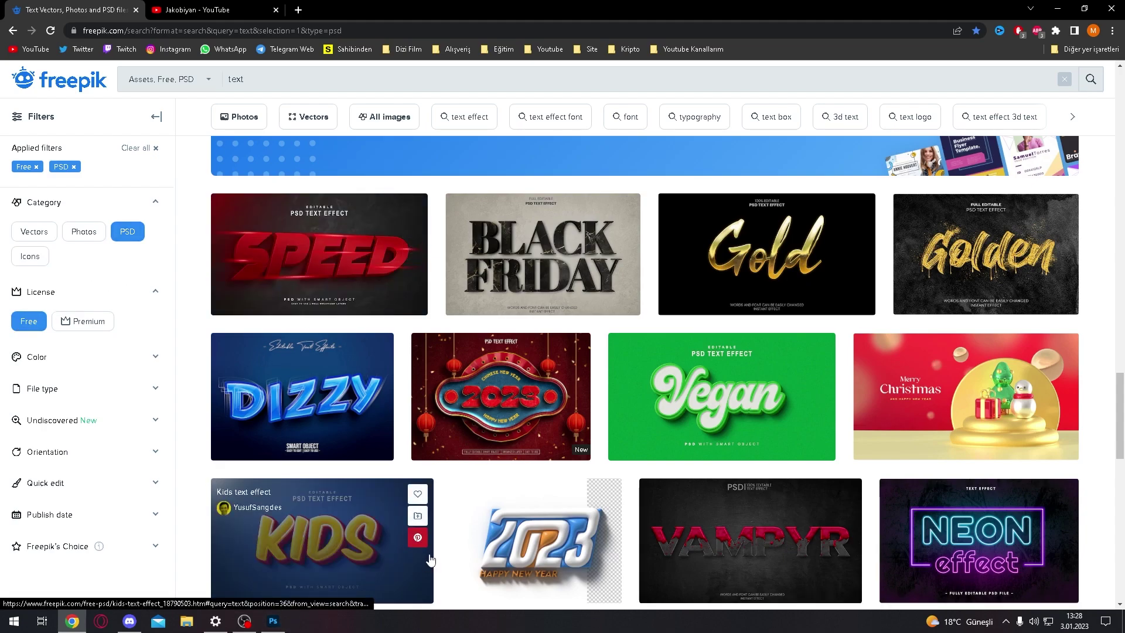
scroll(582, 258, "down", 3)
scroll(770, 311, "down", 2)
scroll(771, 311, "down", 6)
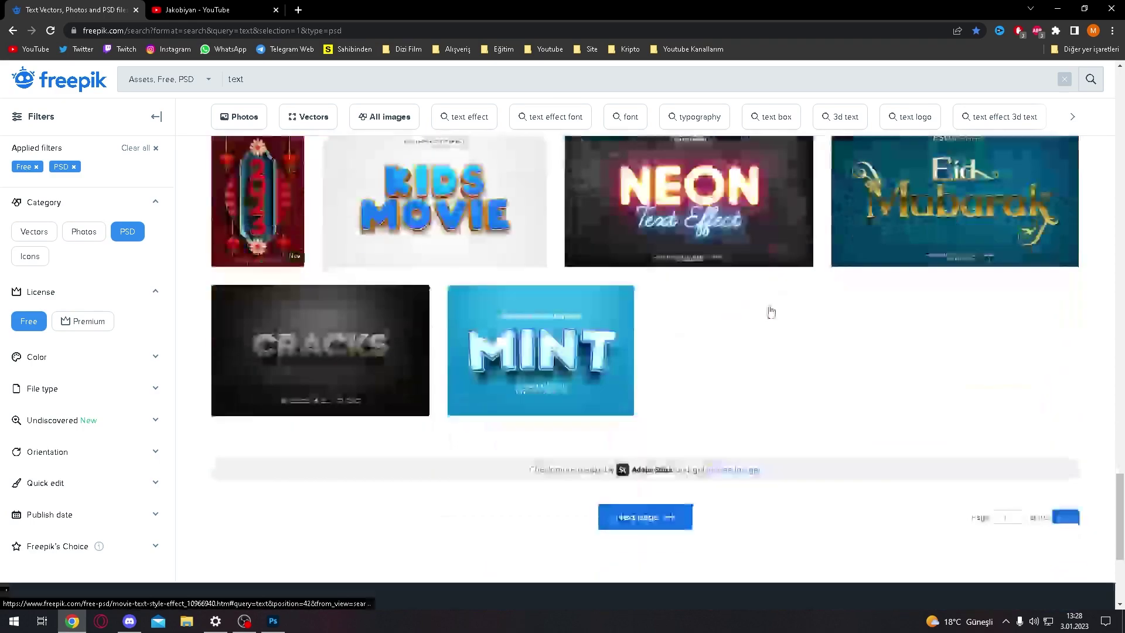
scroll(235, 232, "up", 3)
scroll(217, 236, "up", 10)
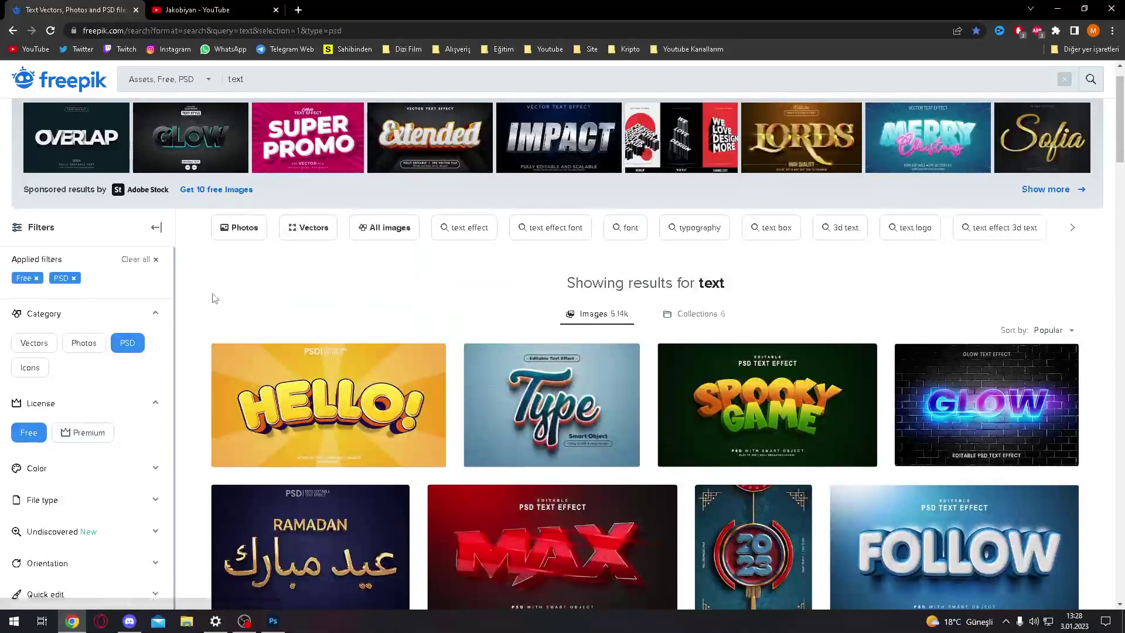
scroll(228, 410, "down", 8)
scroll(230, 541, "down", 5)
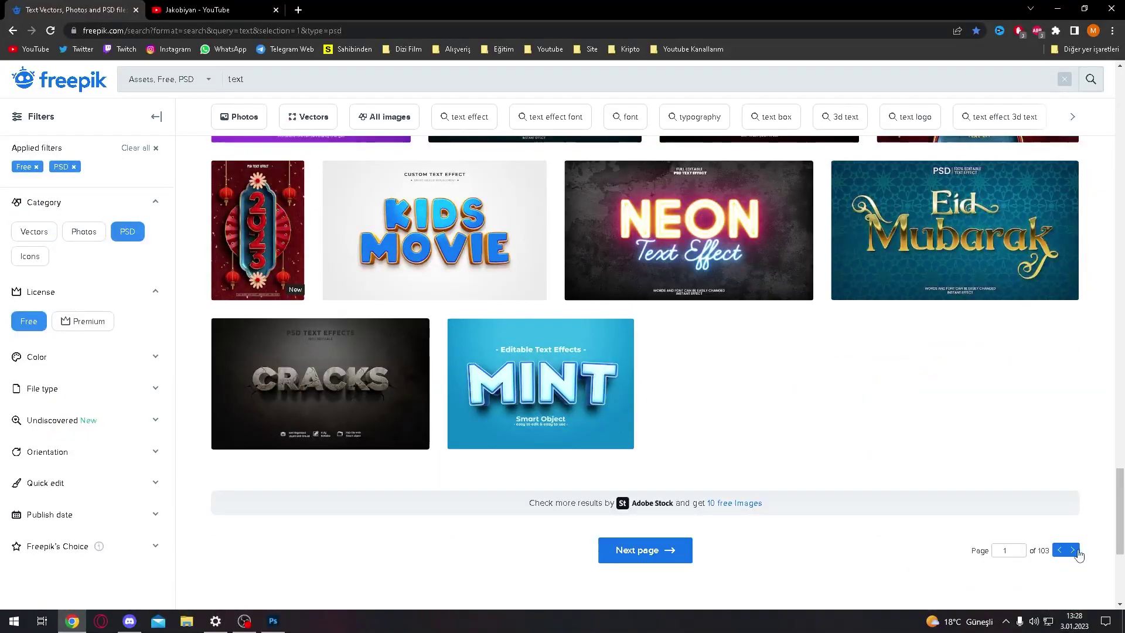
left_click(1074, 550)
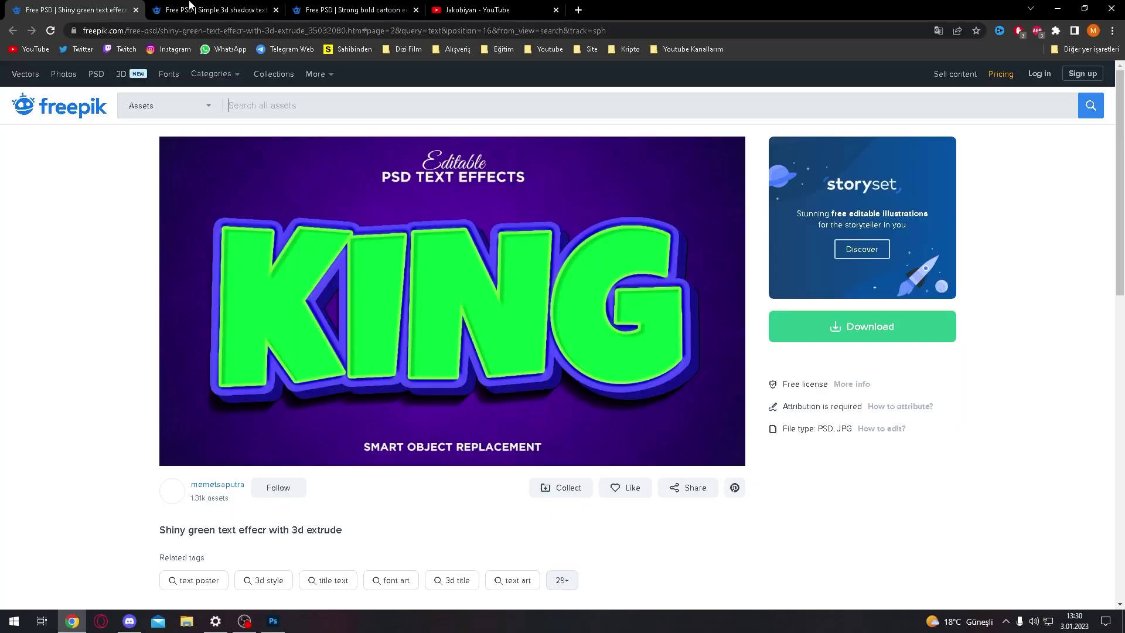
Compare the KING, EASY, 3D shadow and WELL DONE effect pages, settling on WELL DONE
left_click(172, 7)
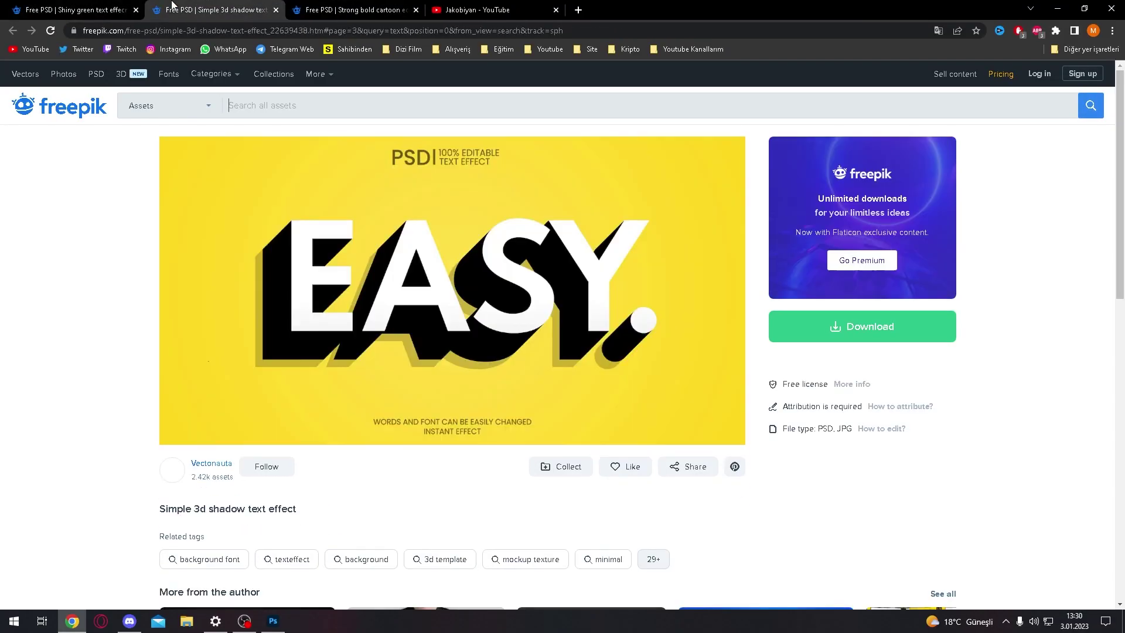
left_click(314, 7)
left_click(186, 7)
left_click(88, 7)
left_click(188, 7)
left_click(308, 11)
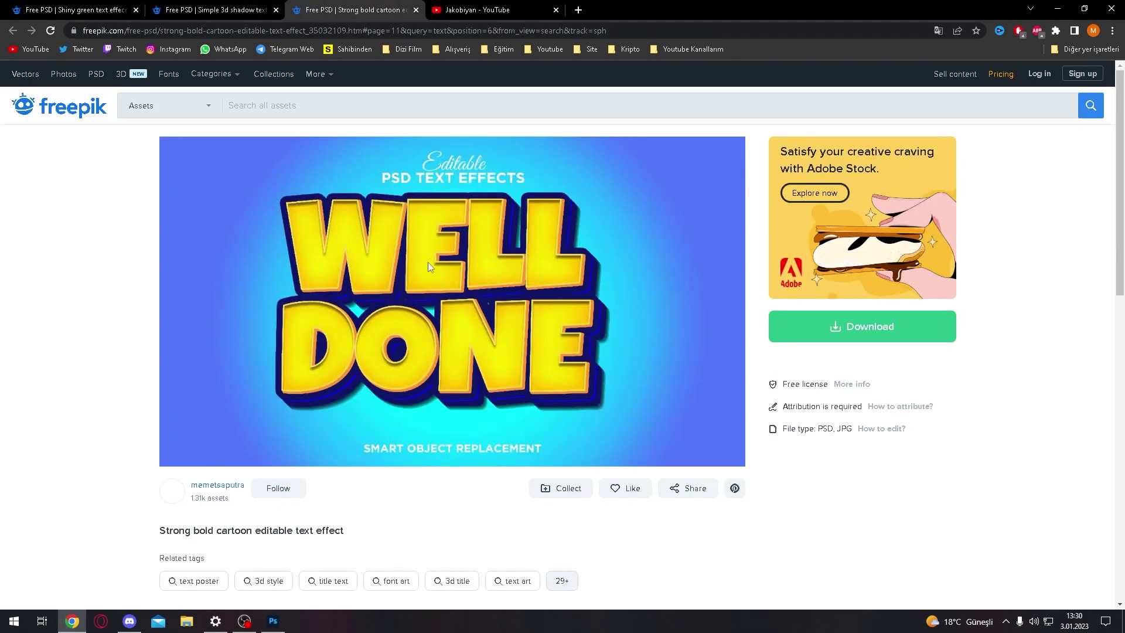
Download the WELL DONE effect zip for free, open it, and minimize the browser
left_click(861, 328)
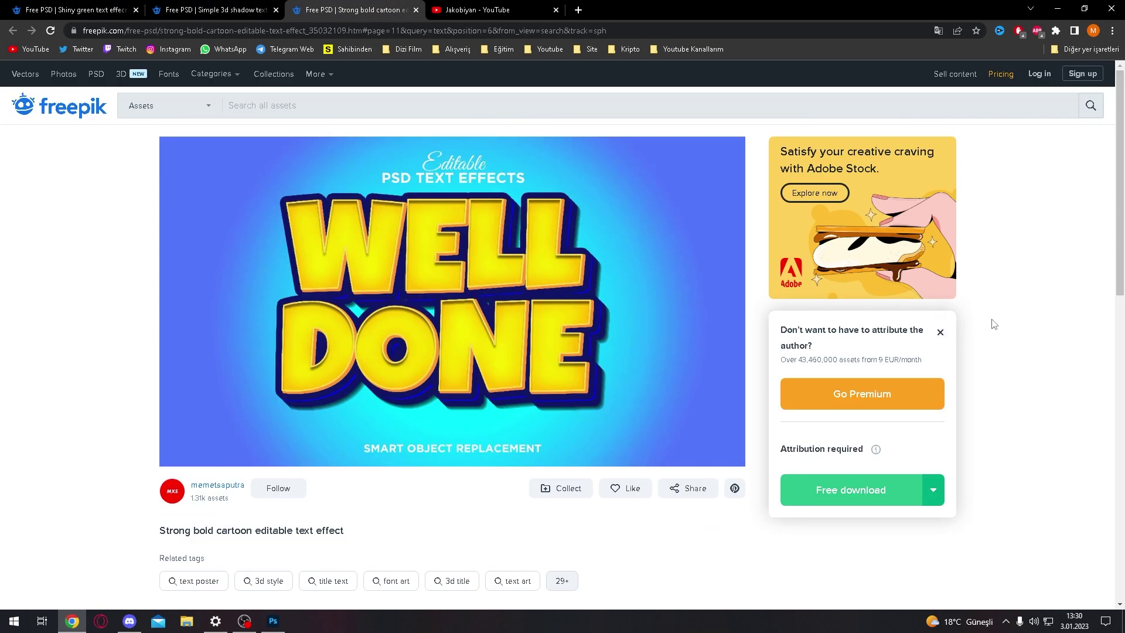
left_click(863, 500)
key("Return")
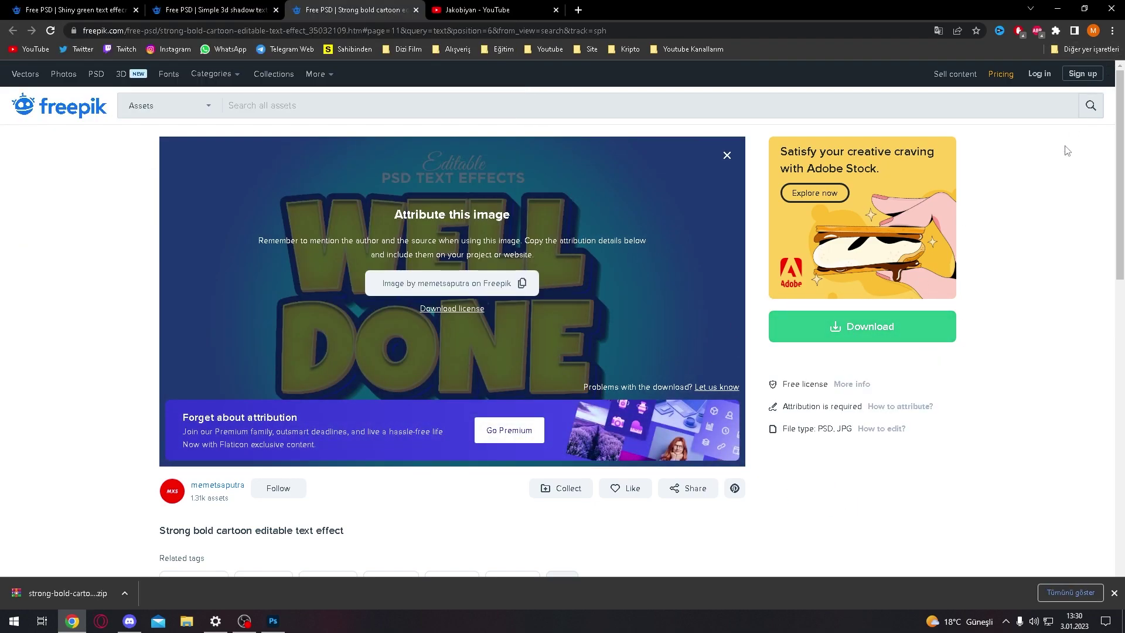
scroll(107, 426, "down", 2)
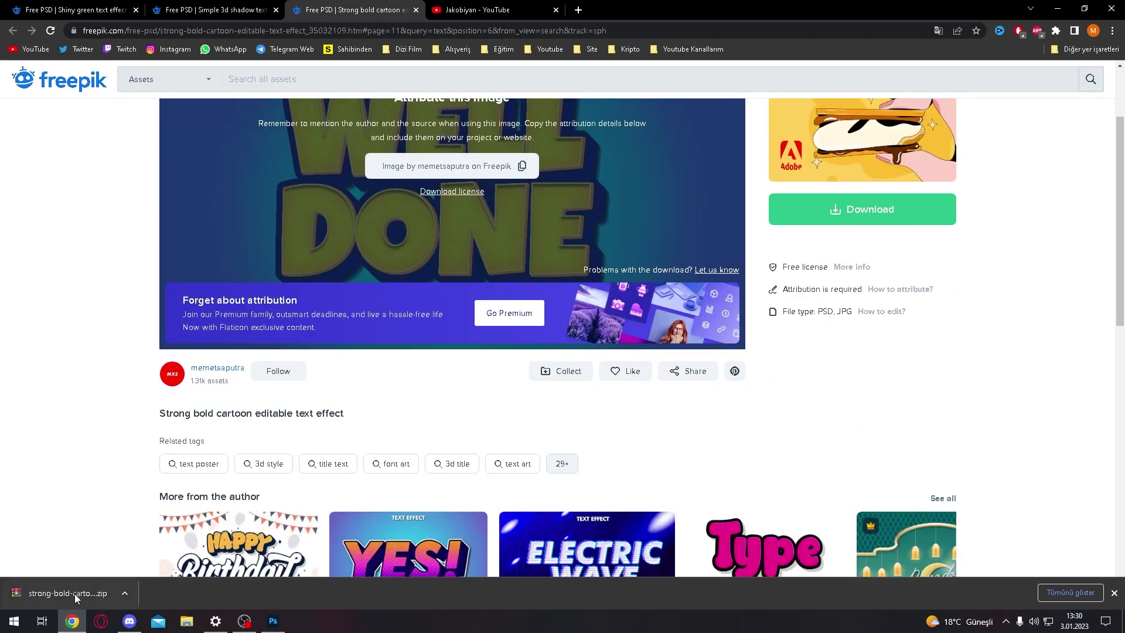
left_click(75, 597)
left_click(1057, 9)
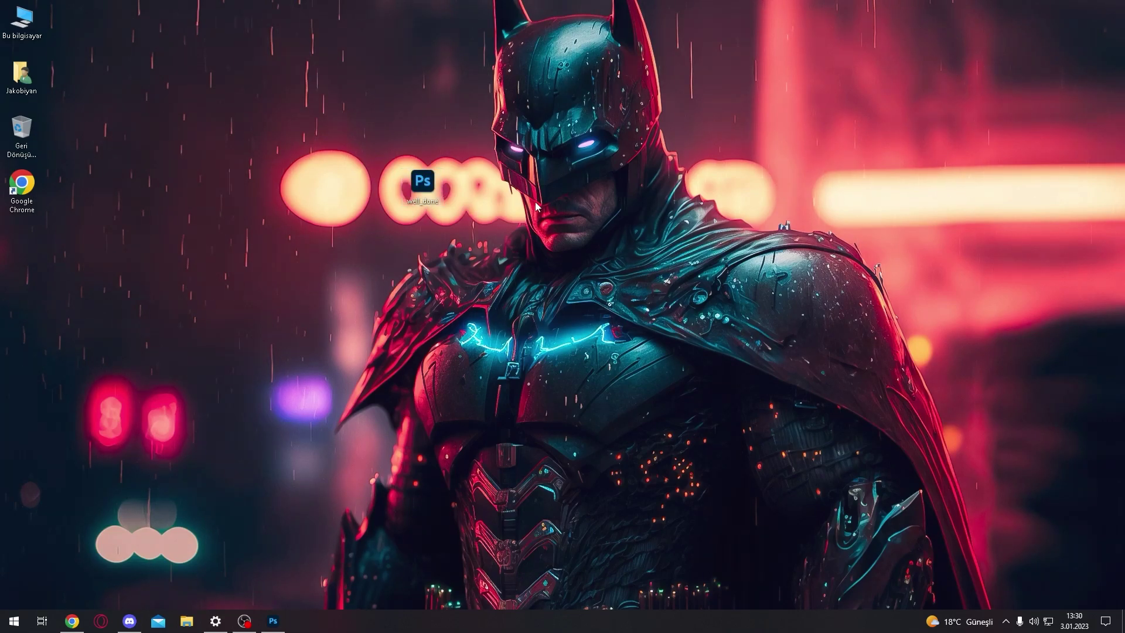
Open well_done.psd in Photoshop and look over its layers
mouse_move(422, 182)
left_mouse_down()
mouse_move(355, 316)
mouse_move(455, 306)
left_mouse_up()
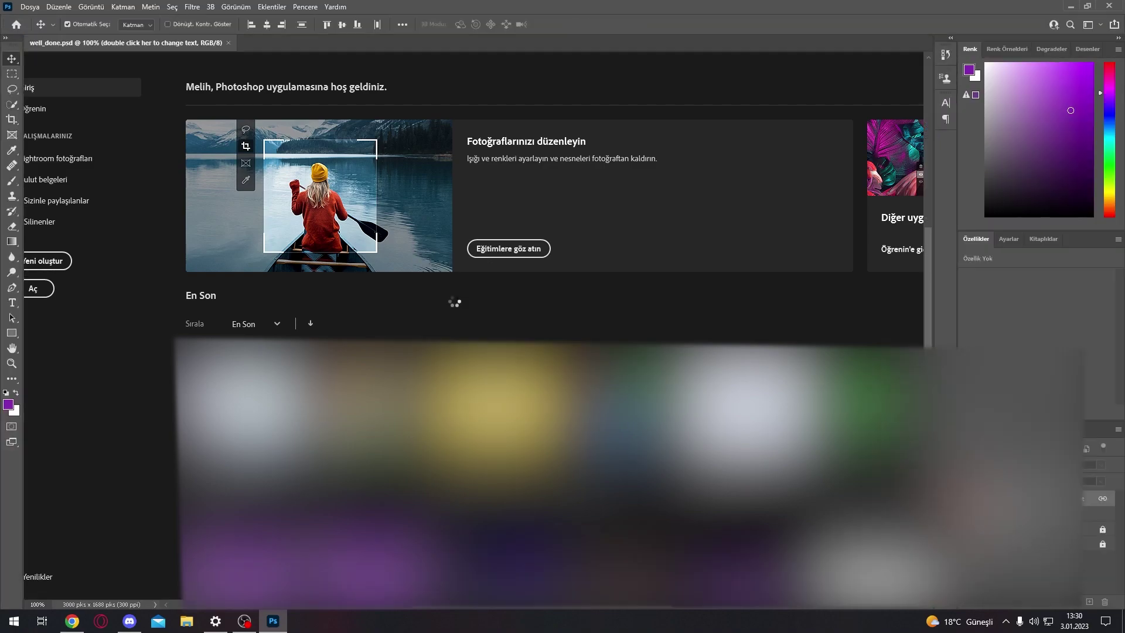
scroll(495, 311, "down", 2)
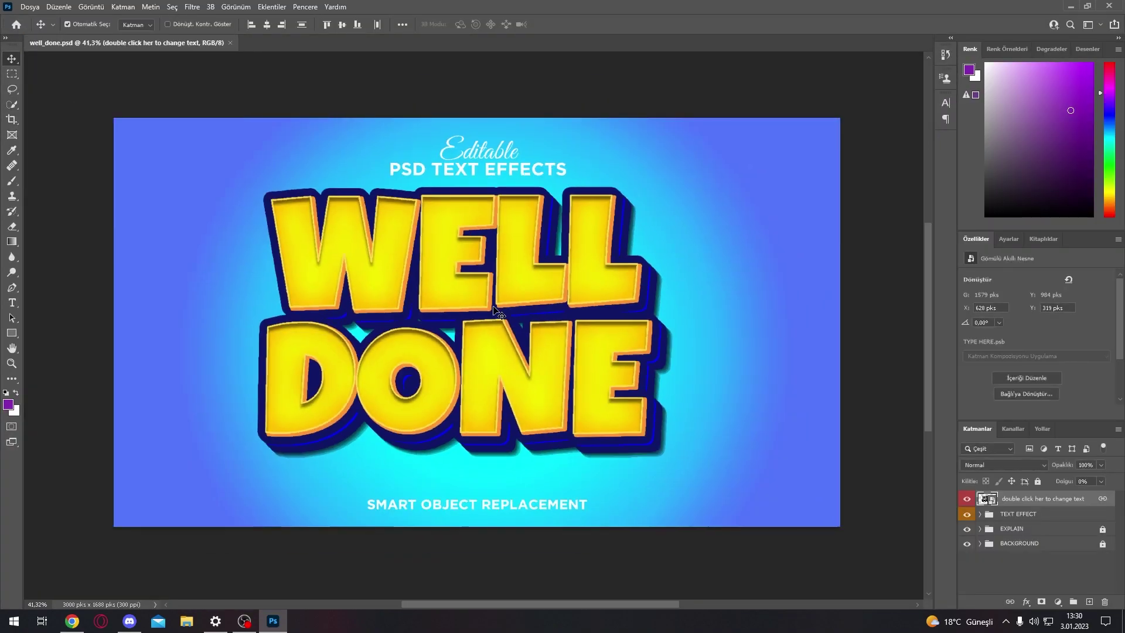
scroll(495, 311, "down", 1)
scroll(495, 310, "down", 2)
scroll(495, 312, "up", 1)
scroll(495, 312, "up", 2)
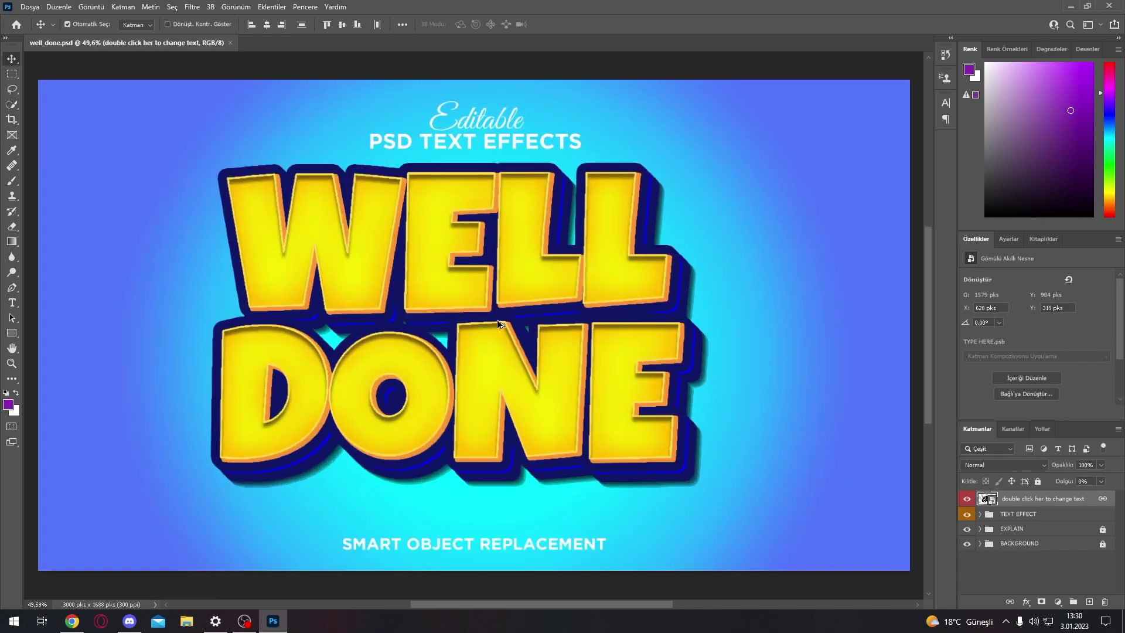
scroll(494, 322, "down", 1)
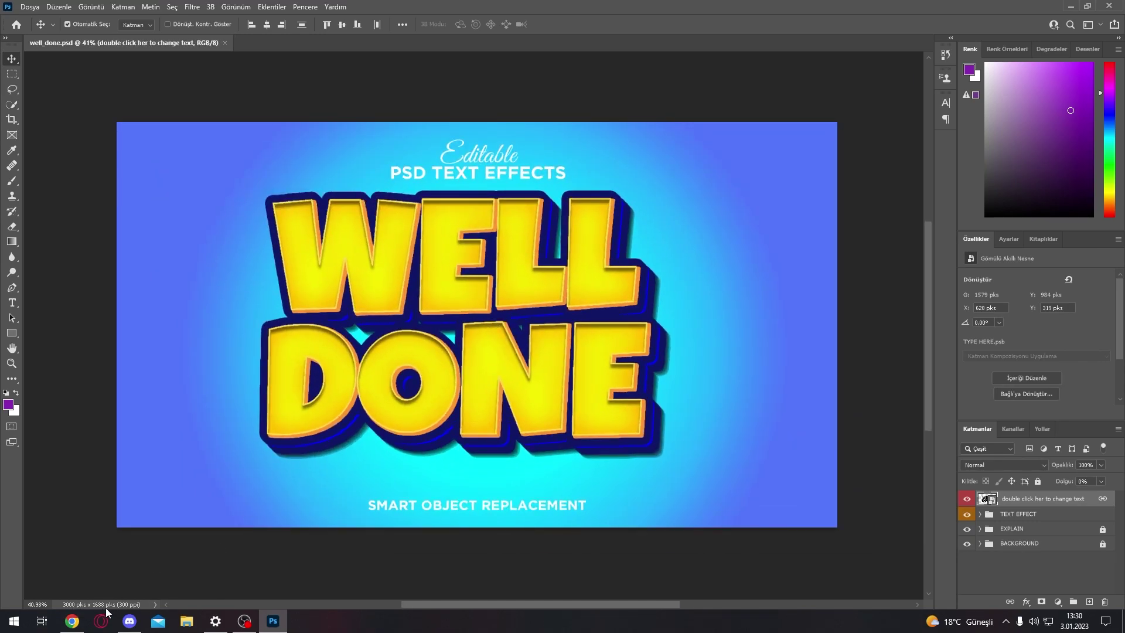
scroll(236, 515, "up", 2)
scroll(236, 515, "down", 3)
scroll(236, 516, "up", 2)
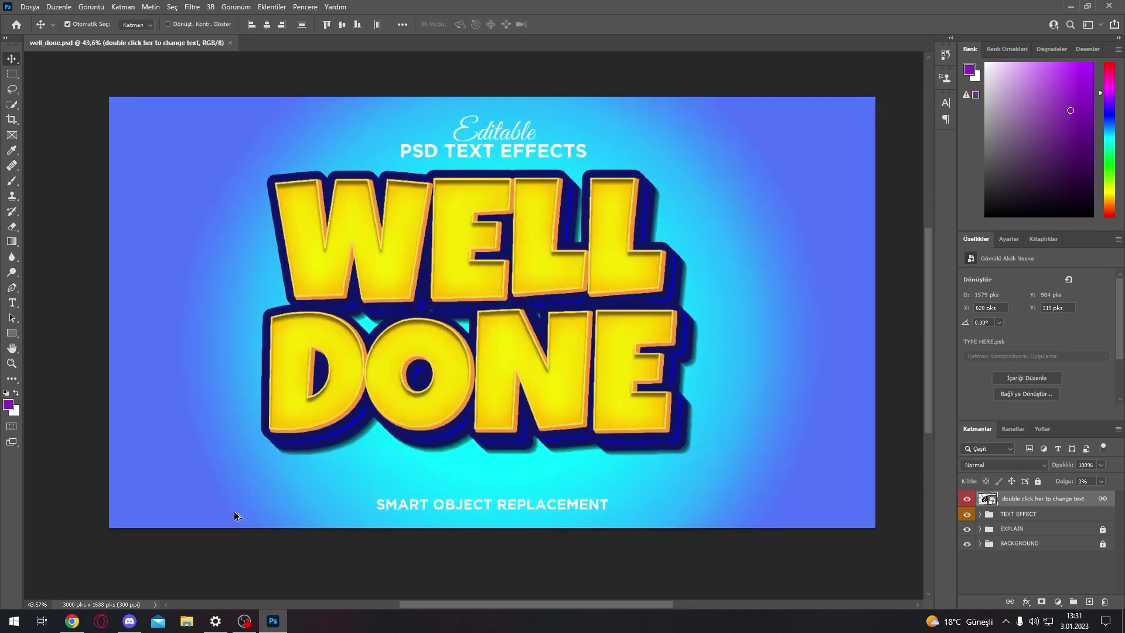
scroll(635, 73, "right", 1)
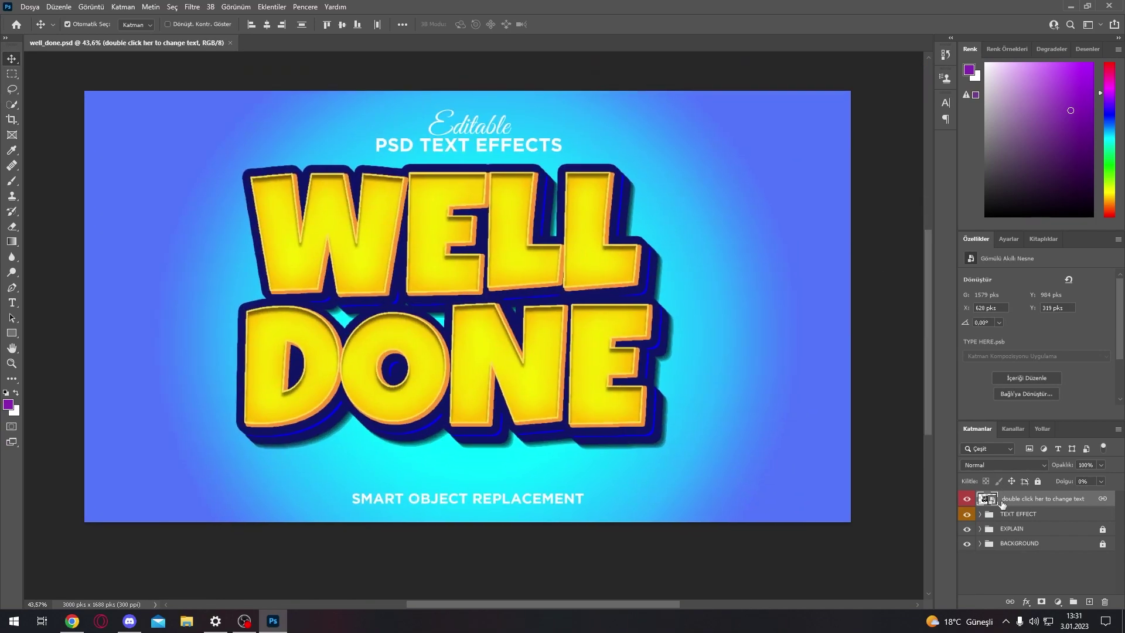
Delete the EXPLAIN group and unlock the BACKGROUND group, leaving it visible
left_click(966, 529)
left_click(1020, 532)
key("Delete")
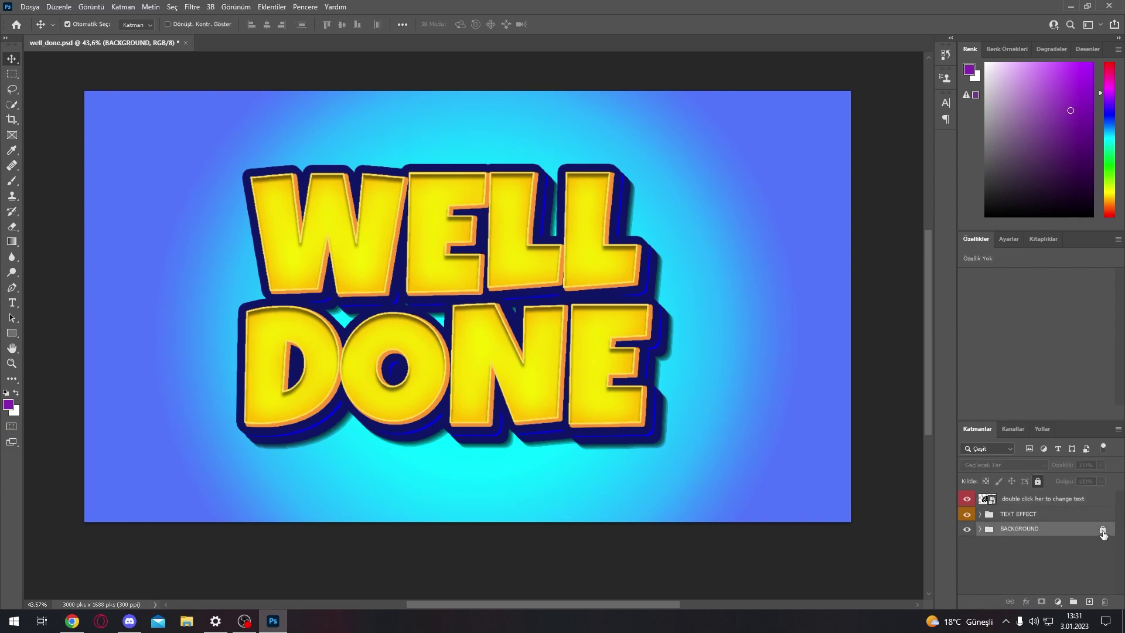
left_click(1102, 531)
left_click(968, 531)
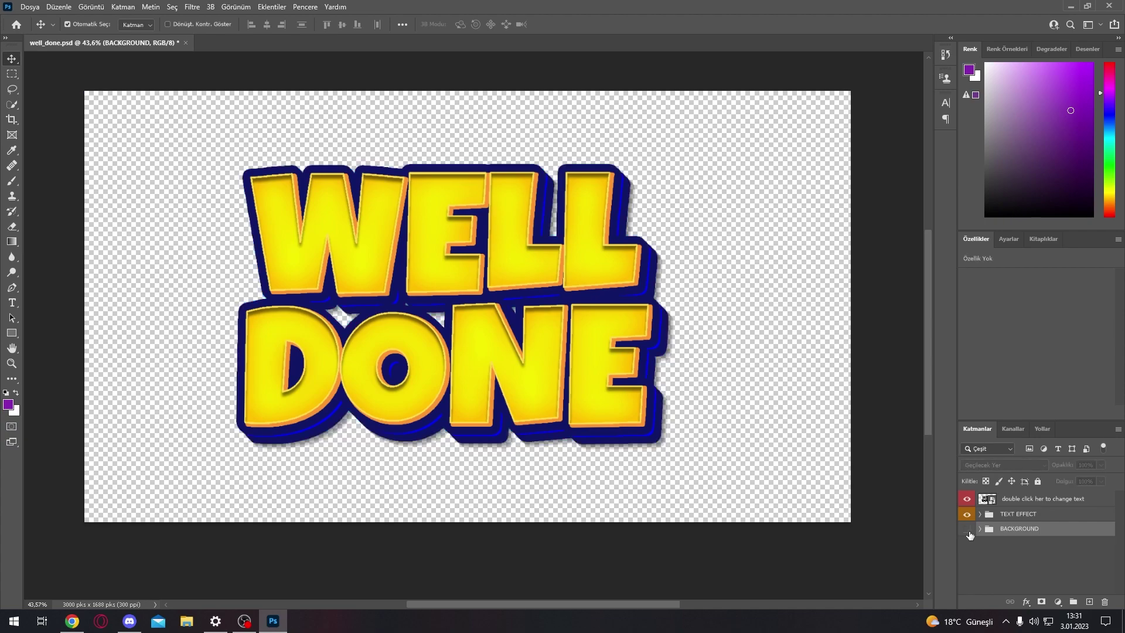
left_click(967, 530)
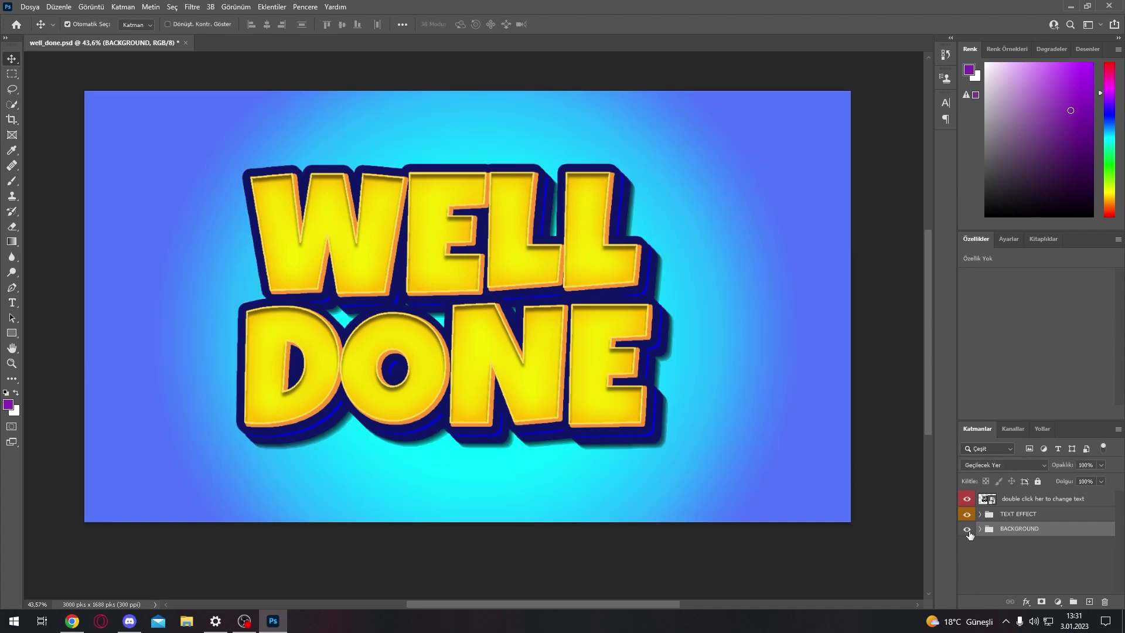
Open the editable text smart object's contents as TYPE HERE.psb
left_click(981, 500)
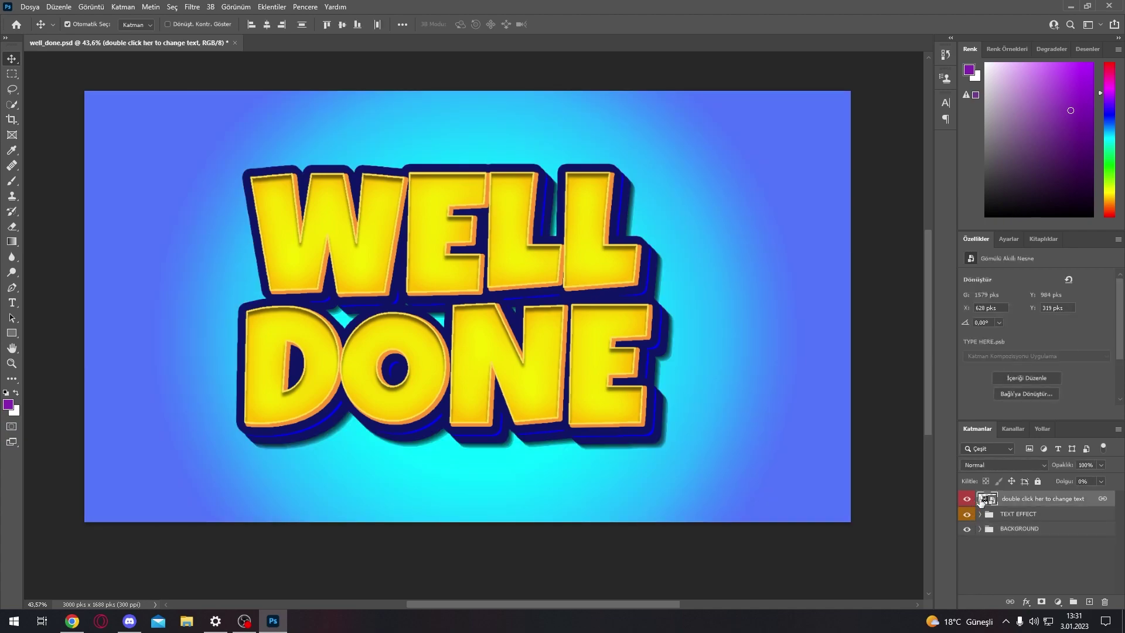
double_click(981, 499)
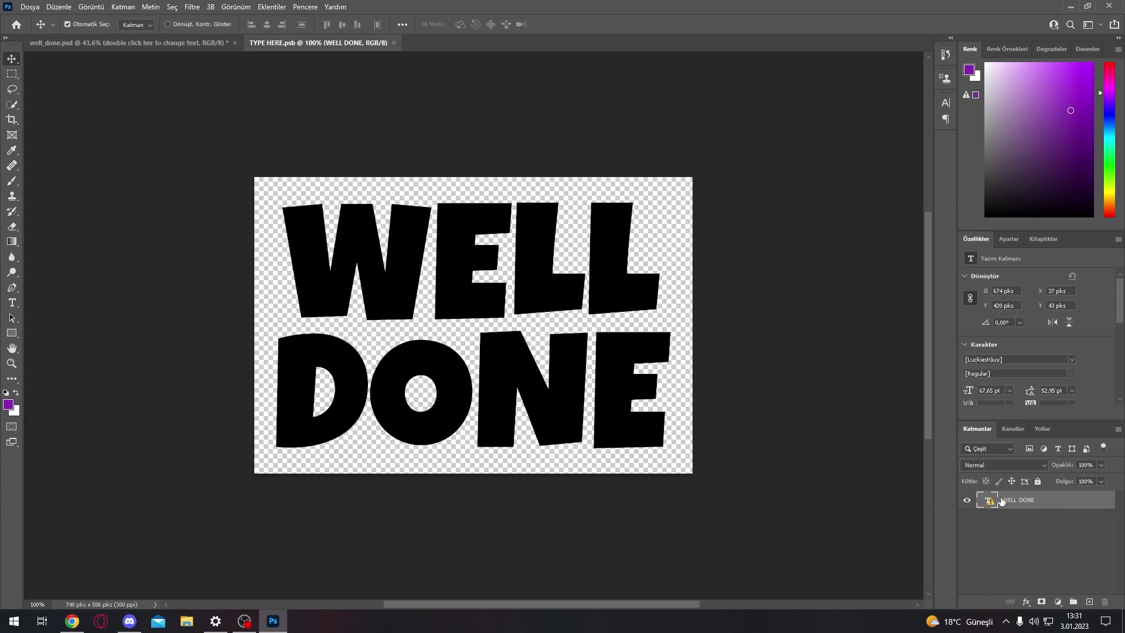
double_click(989, 500)
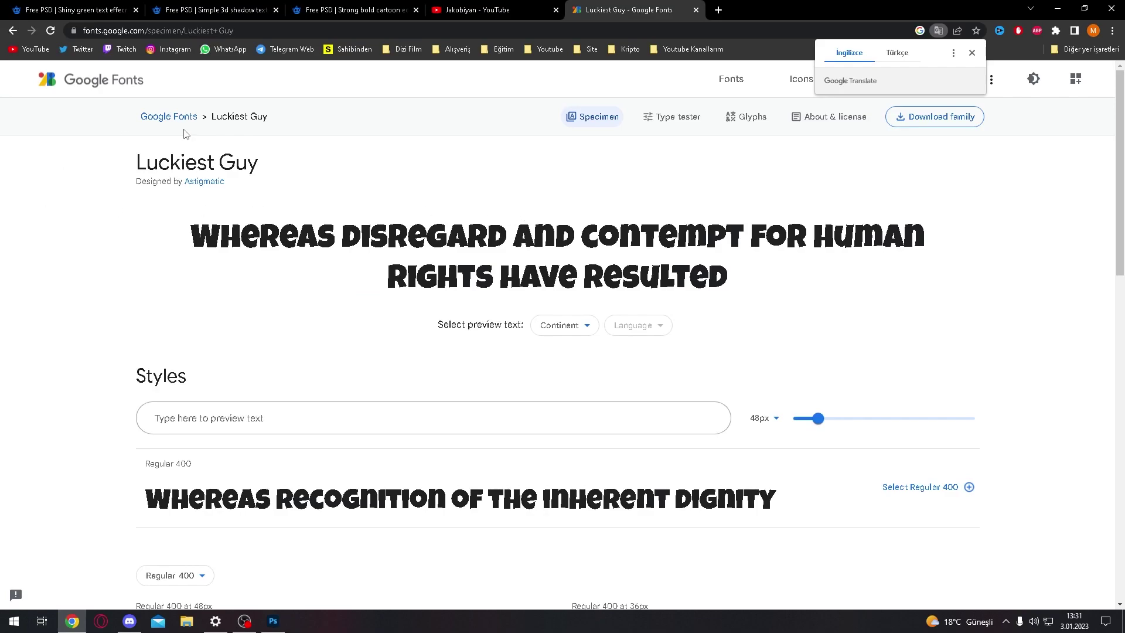
Download the Luckiest Guy font family zip from Google Fonts
scroll(698, 201, "down", 2)
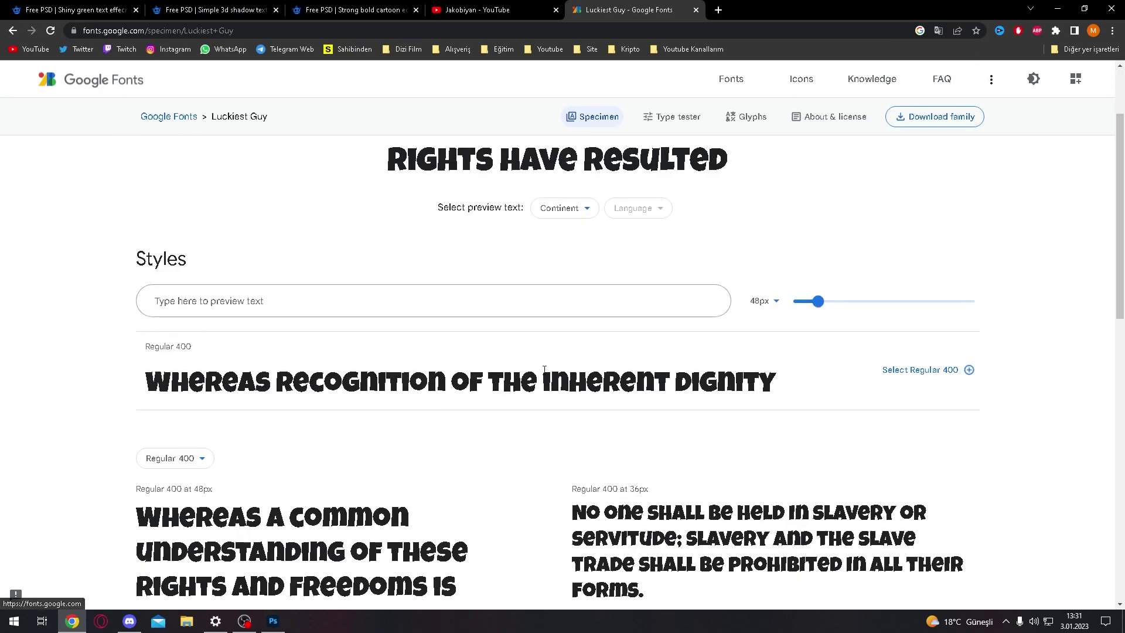
scroll(697, 201, "up", 2)
left_click(938, 117)
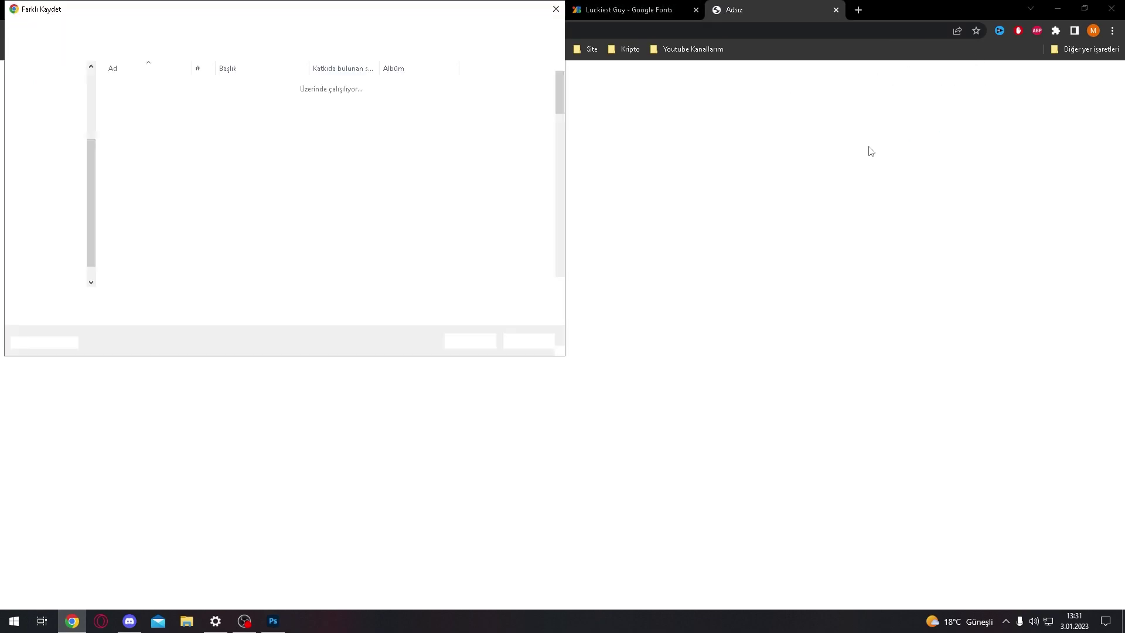
left_click(471, 341)
Install the Luckiest Guy Regular TTF from the archive and close the preview
left_click(61, 580)
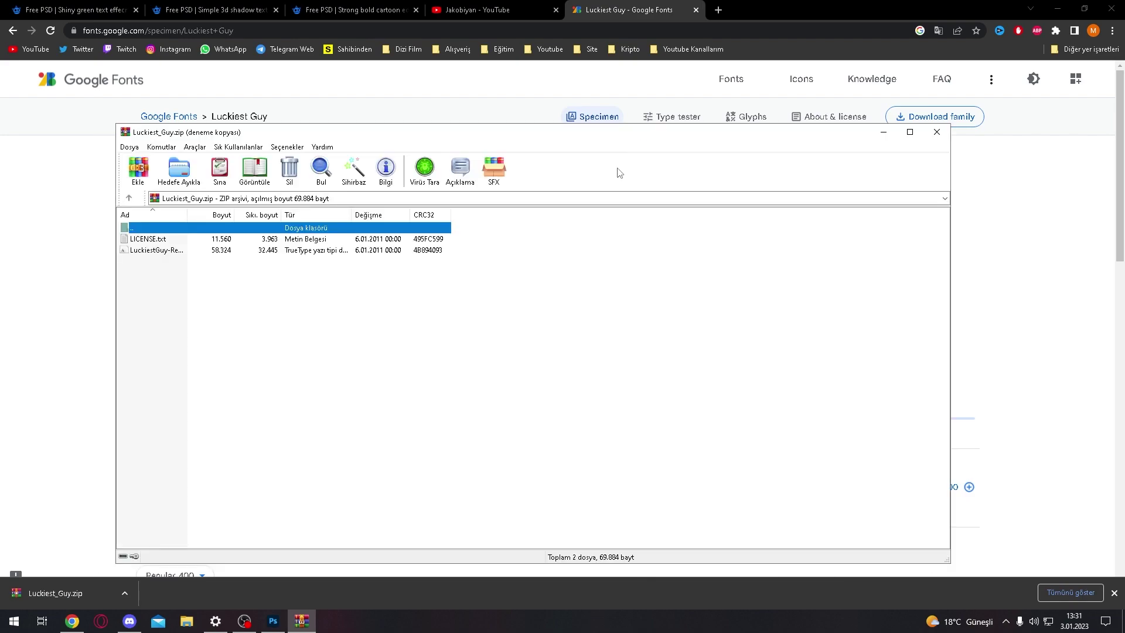
double_click(176, 251)
left_click(158, 137)
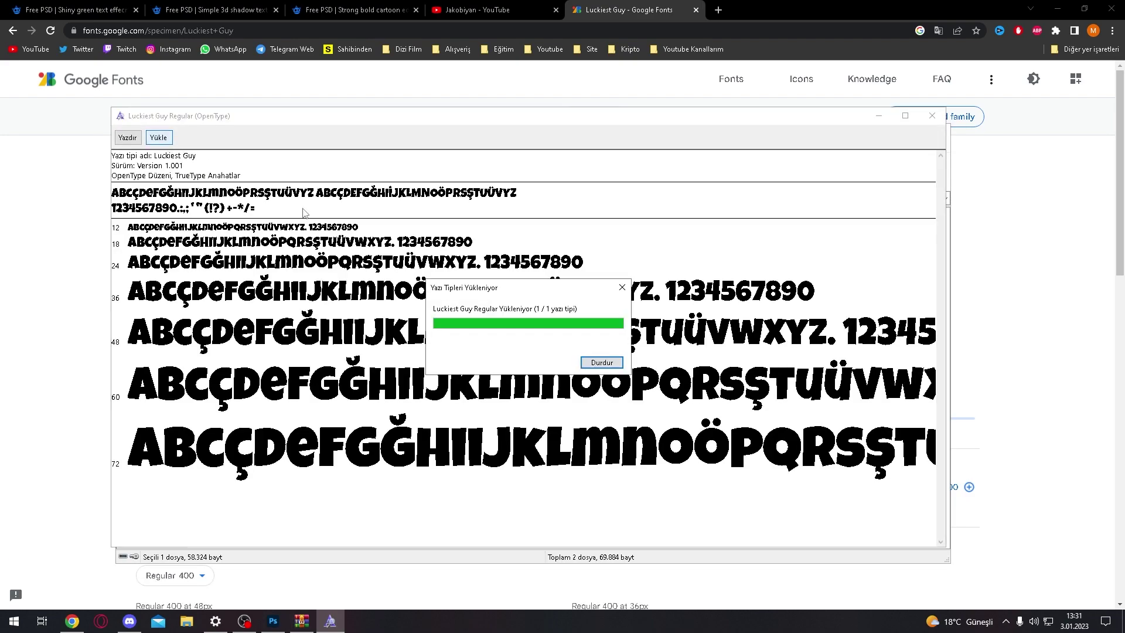
left_click(932, 116)
key("ctrl+w")
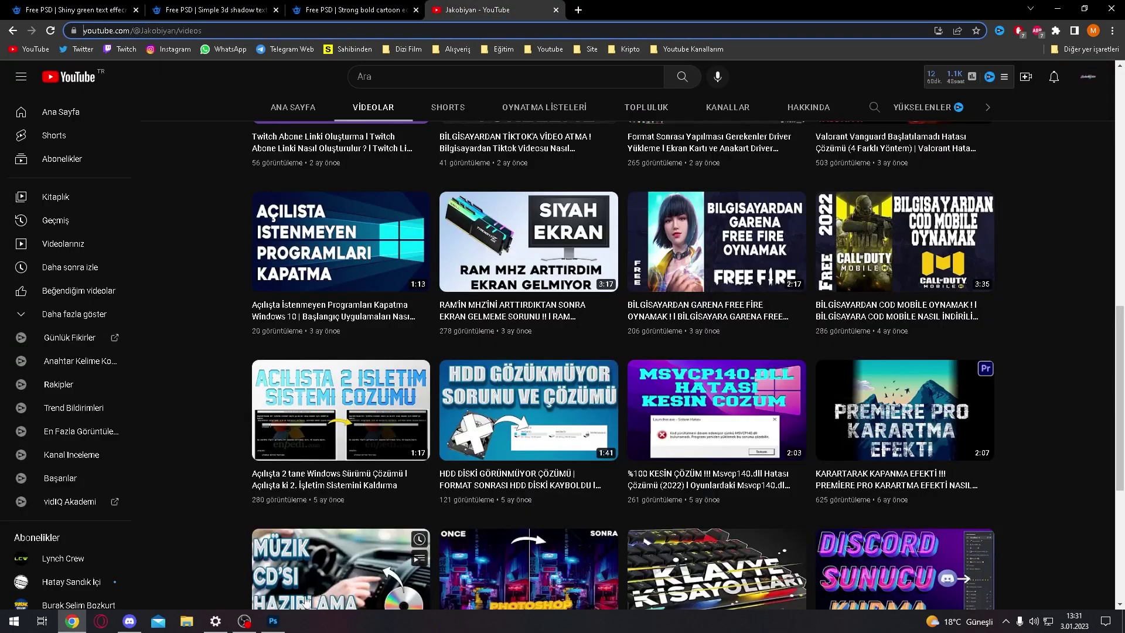
Dismiss the missing-font warning and replace WELL DONE with 'Formatsonrası' / 'hataları'
left_click(273, 620)
left_click(584, 277)
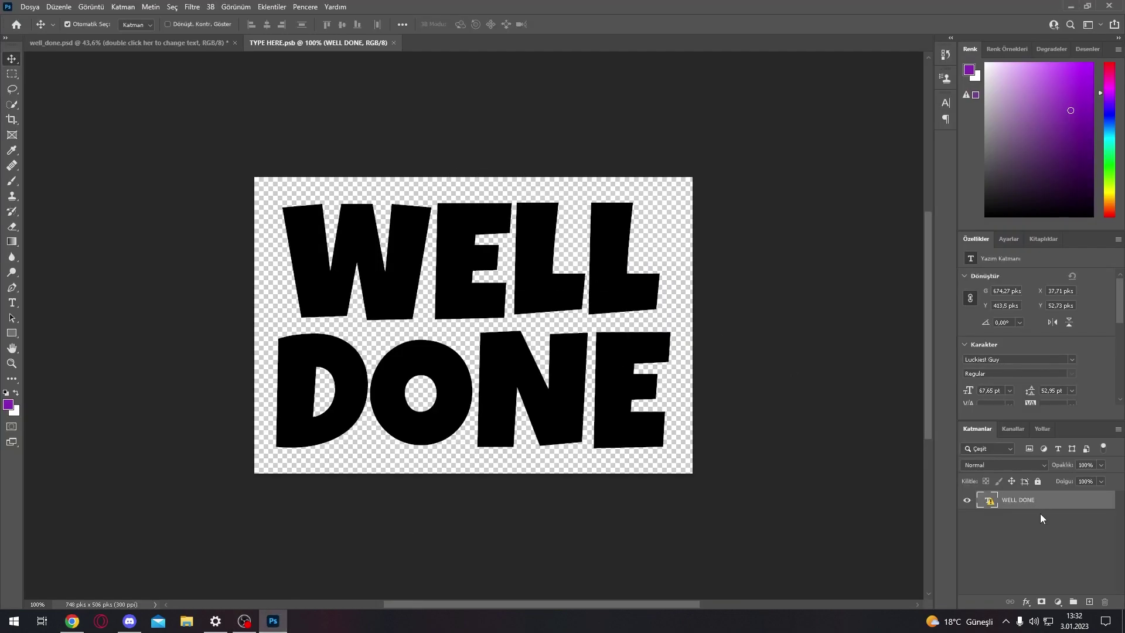
double_click(987, 504)
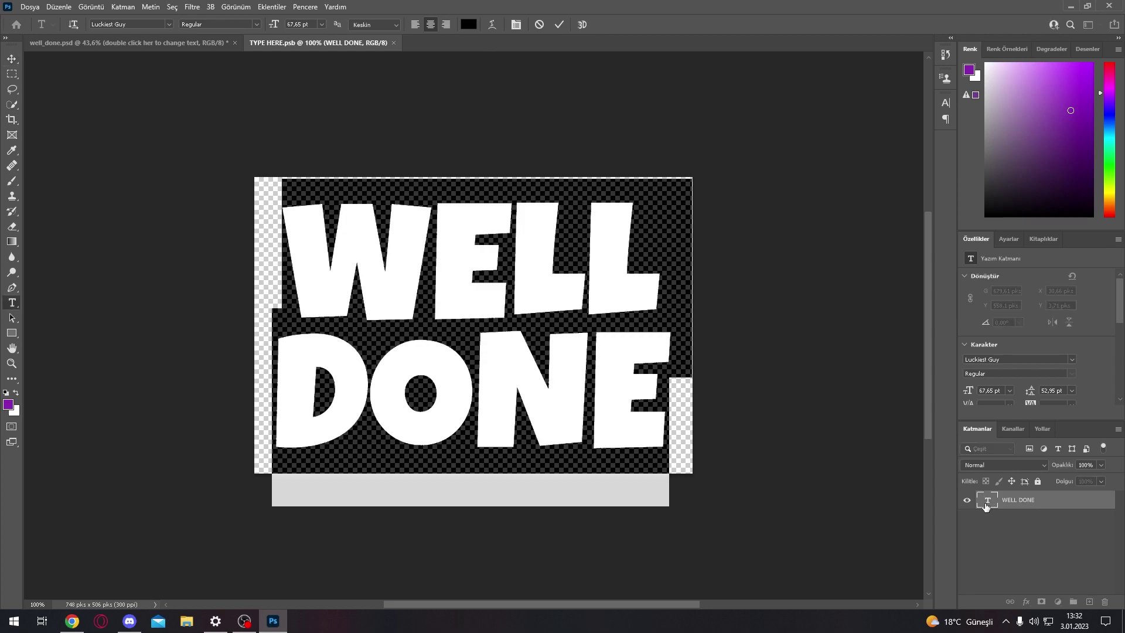
type("Format")
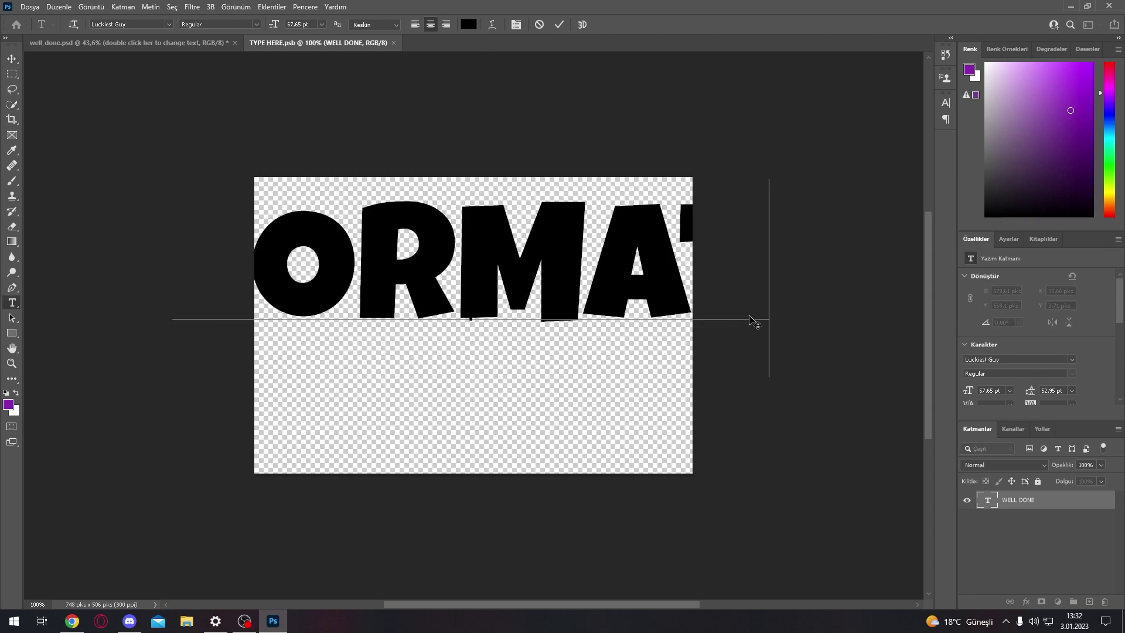
type("sonras")
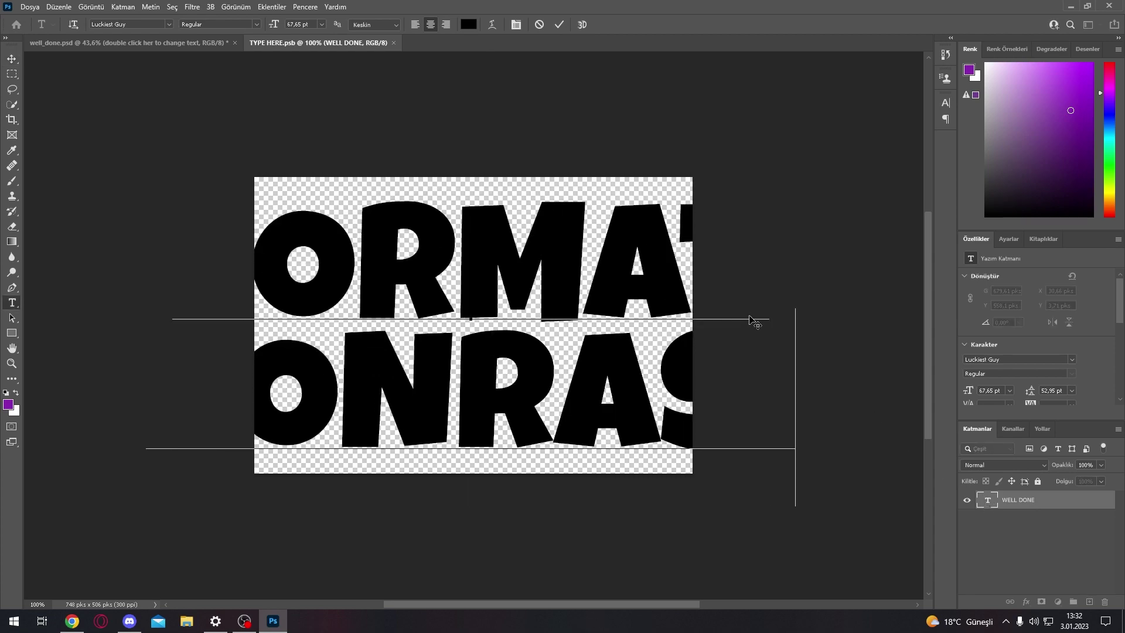
type("ı")
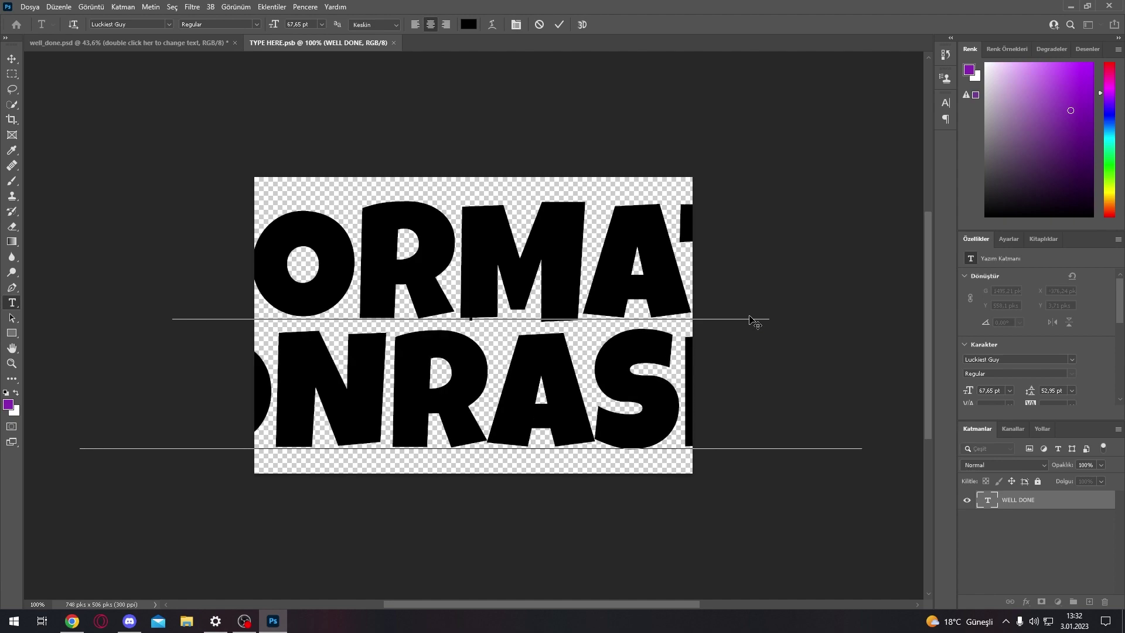
key("Return")
type("hata")
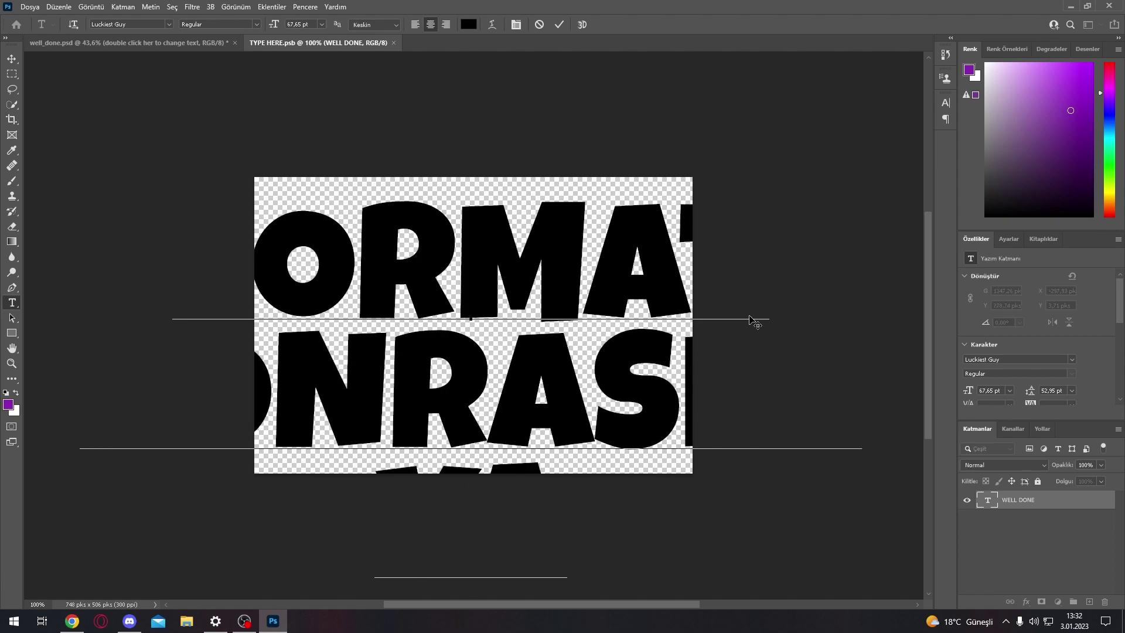
type("ları")
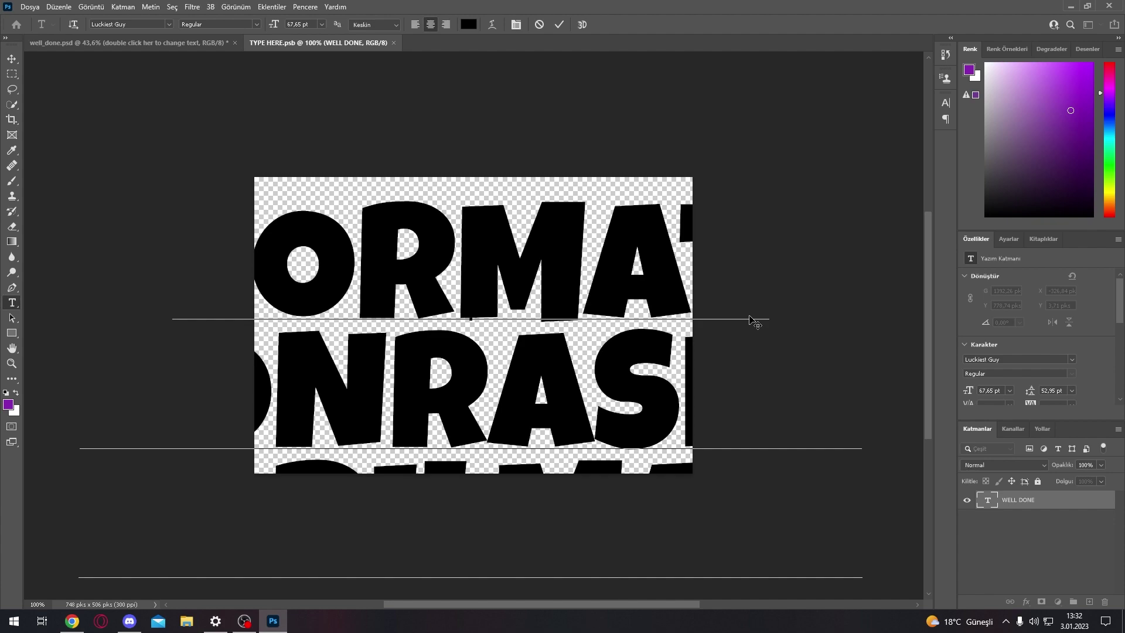
left_click(559, 24)
key("v")
Scale the text to about half size and fit it inside the canvas
key("ctrl+t")
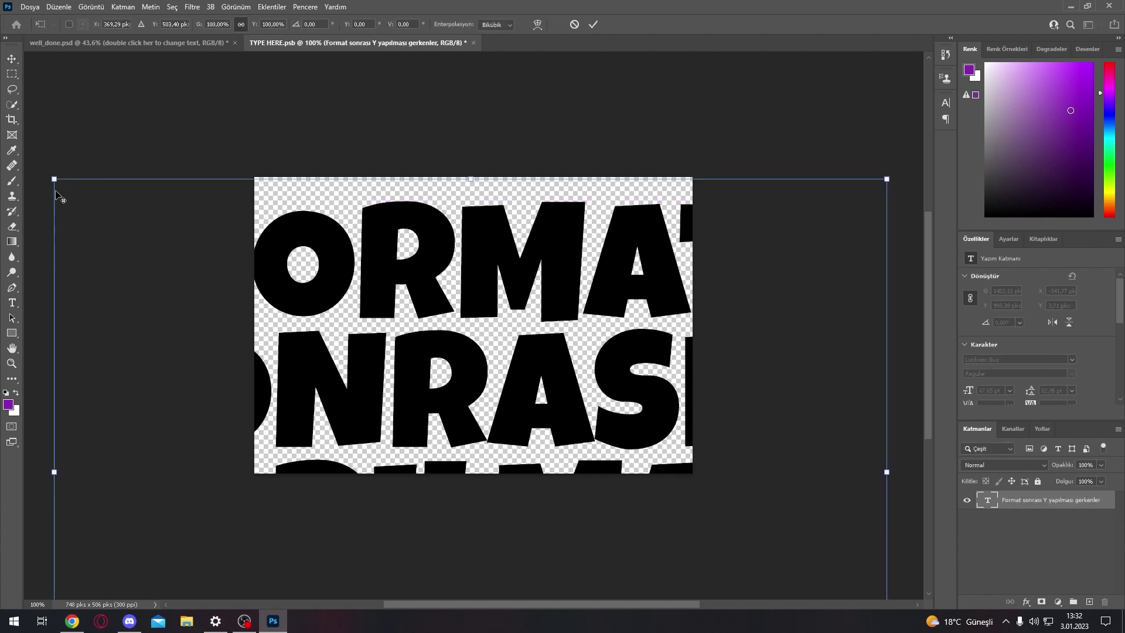
left_click_drag(58, 179, 273, 323)
left_click_drag(410, 399, 410, 258)
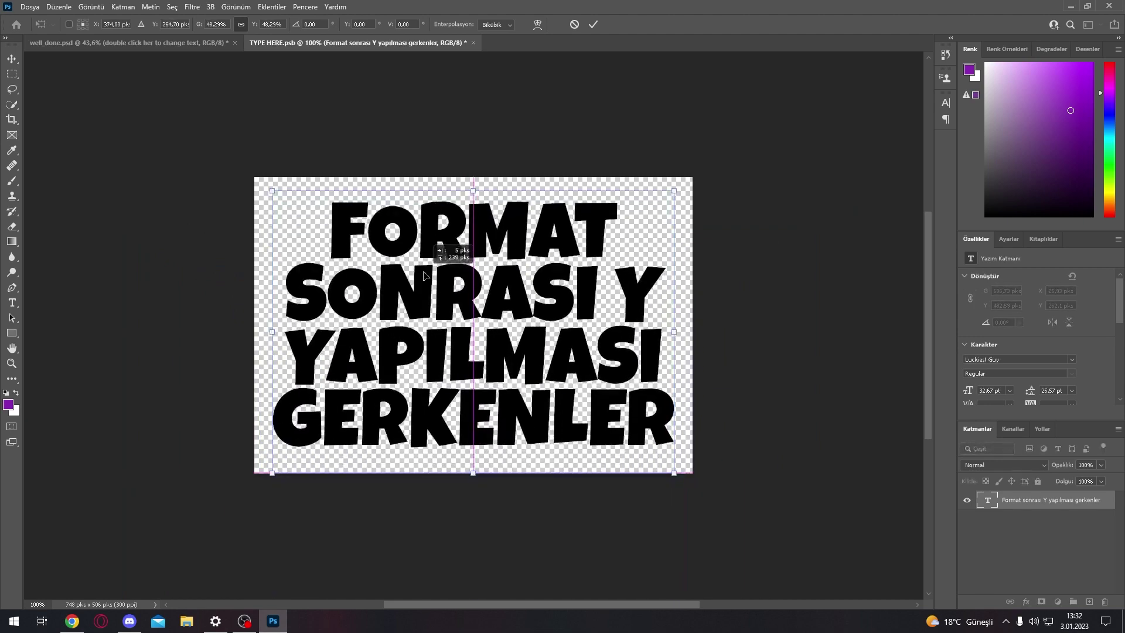
left_click(593, 26)
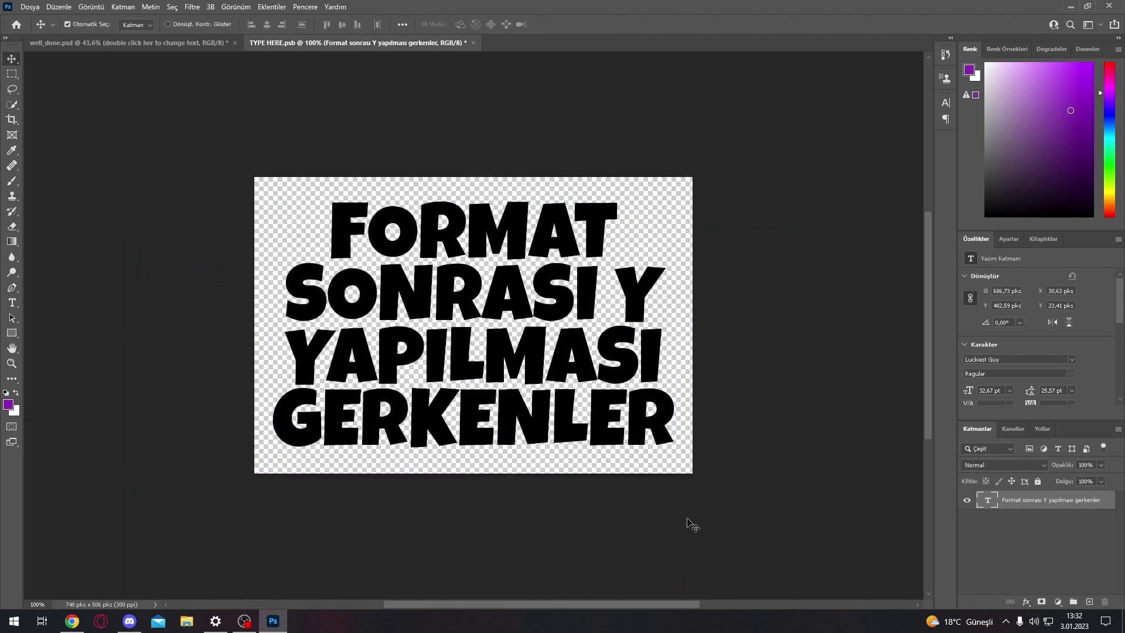
Enlarge the canvas to 854x602 with the Crop tool
key("c")
left_click_drag(692, 472, 724, 503)
key("Return")
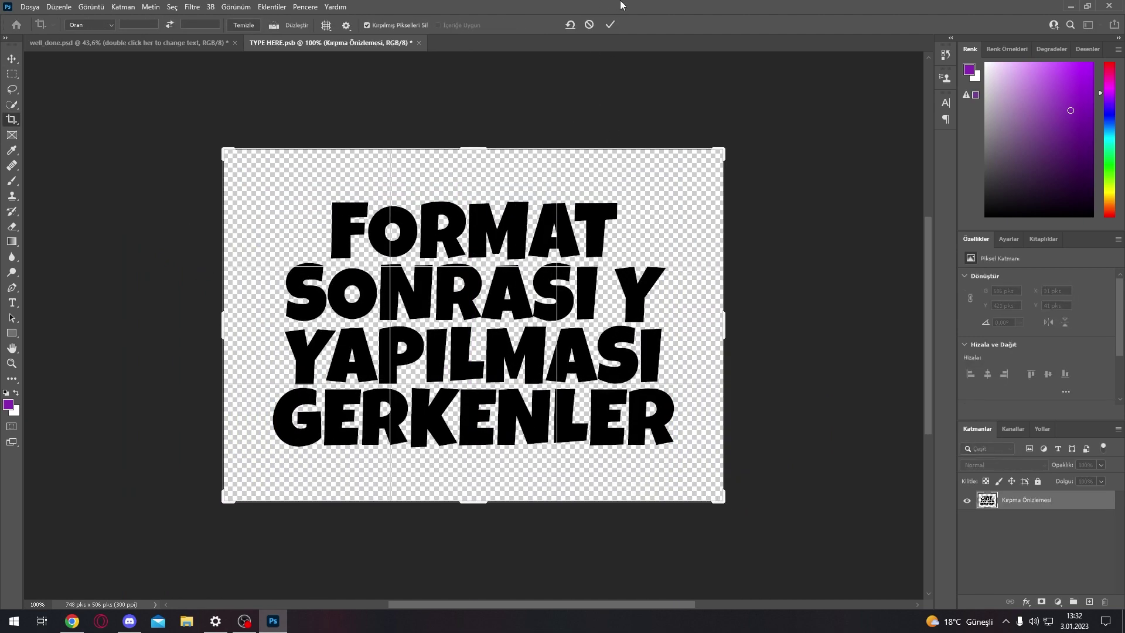
Enlarge the text to fill the canvas and set the leading to 45
key("ctrl+t")
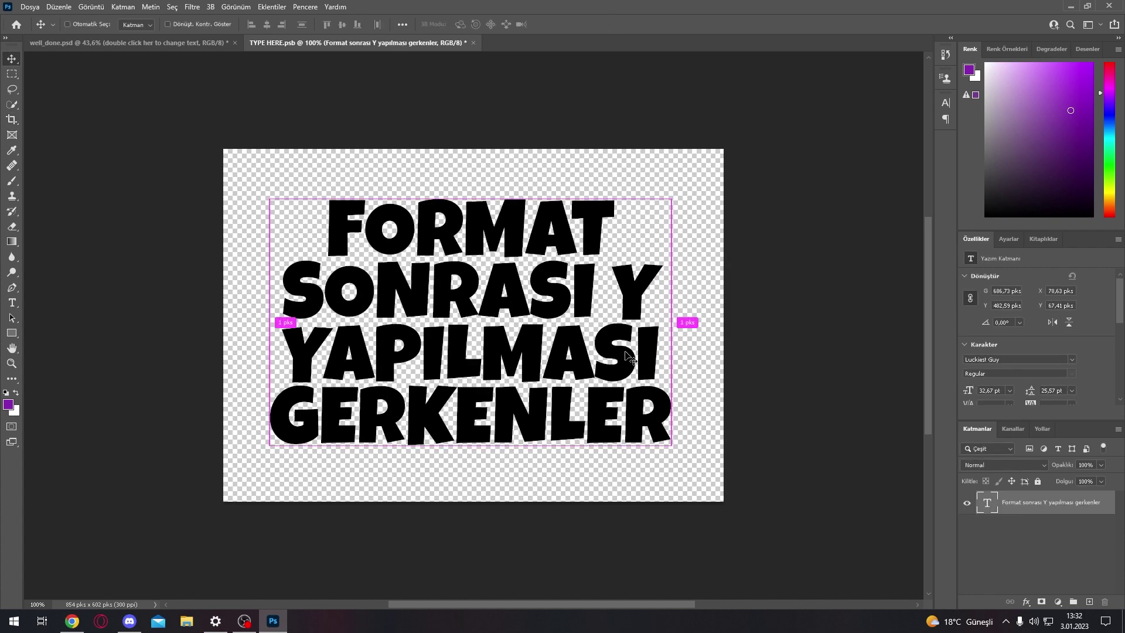
left_click_drag(674, 473, 703, 490)
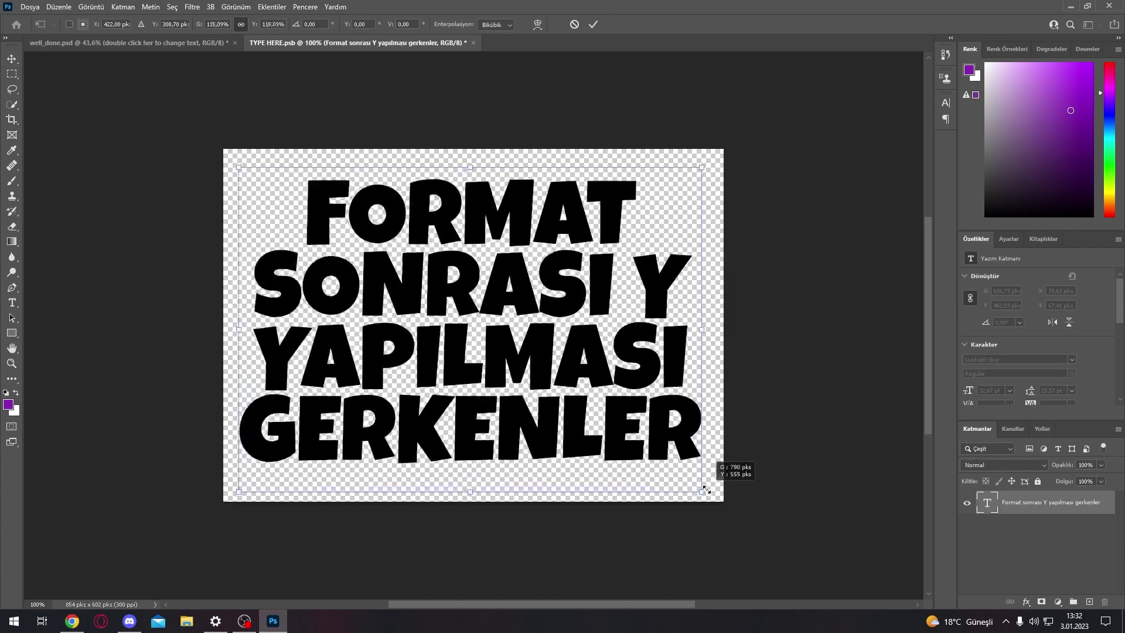
left_click(592, 24)
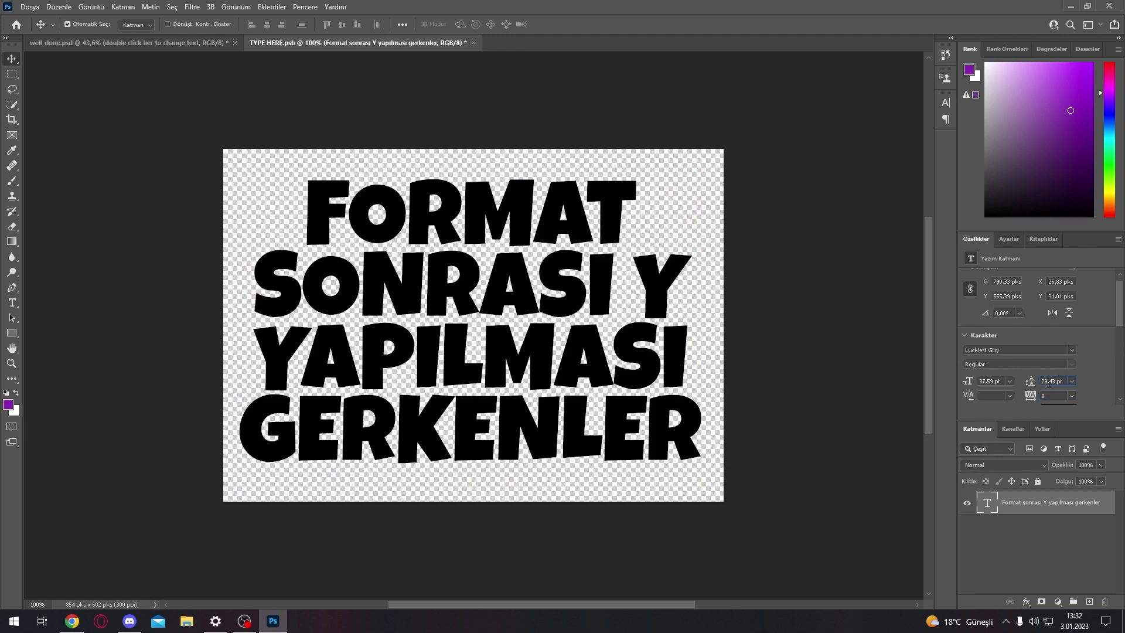
type("45")
key("Return")
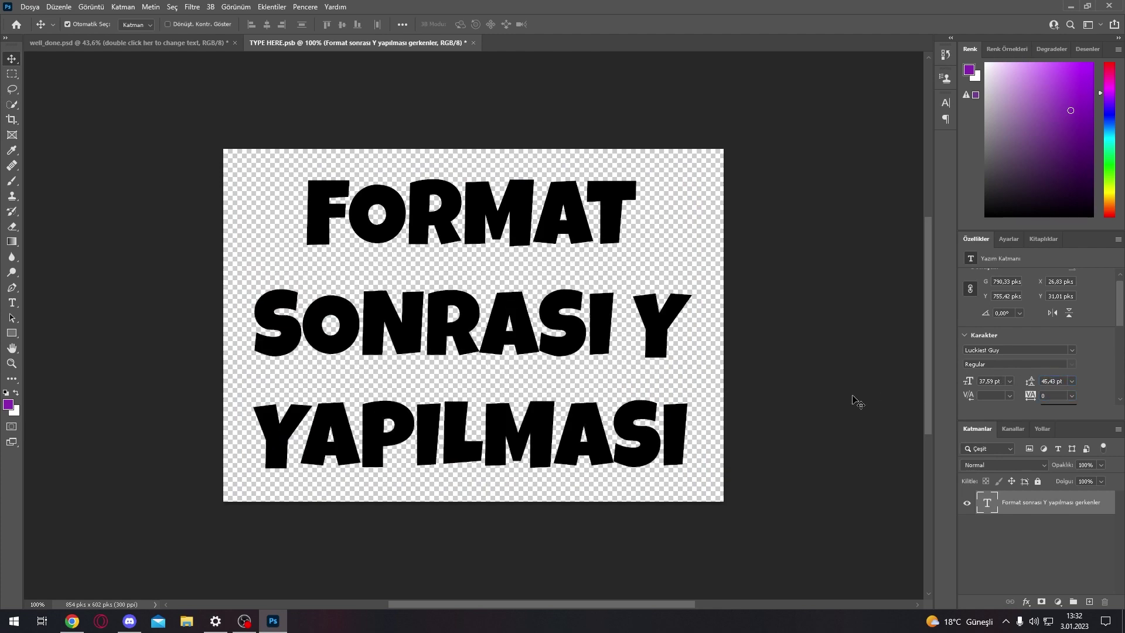
left_click_drag(586, 264, 577, 225)
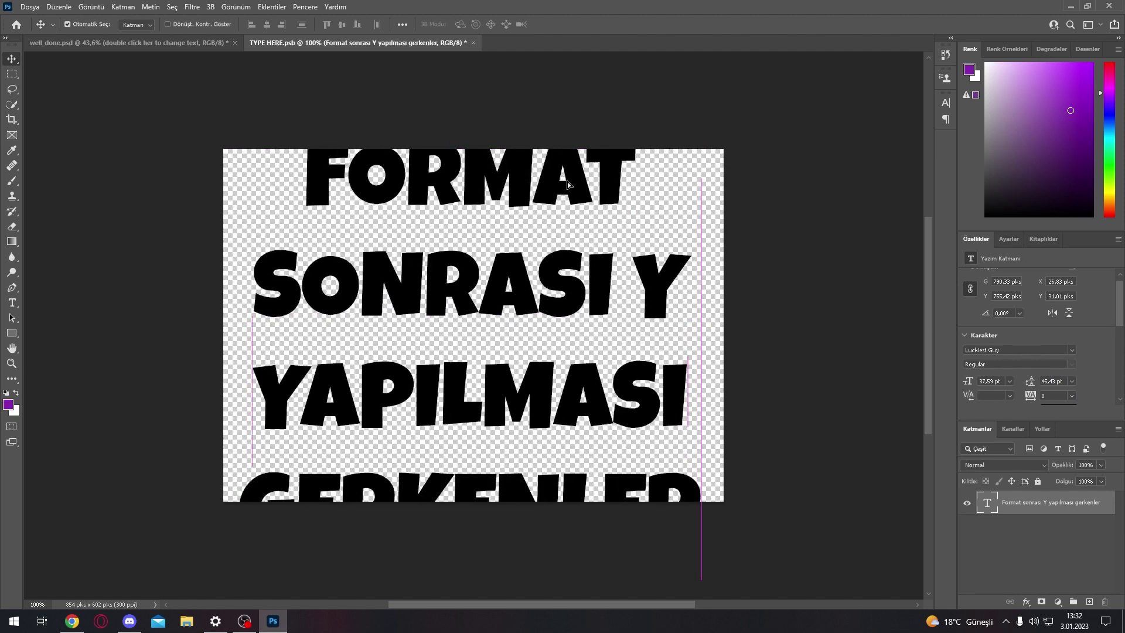
key("Return")
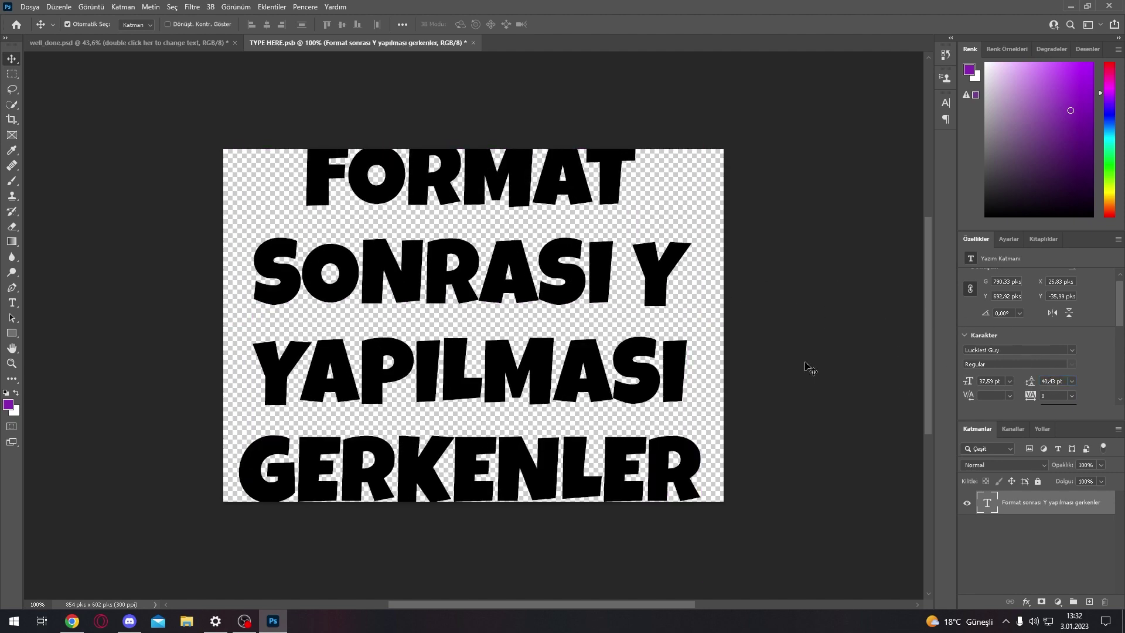
left_click_drag(553, 344, 557, 359)
Shrink and center the text so all four lines fit, then save
key("ctrl+t")
left_click_drag(703, 549, 680, 530)
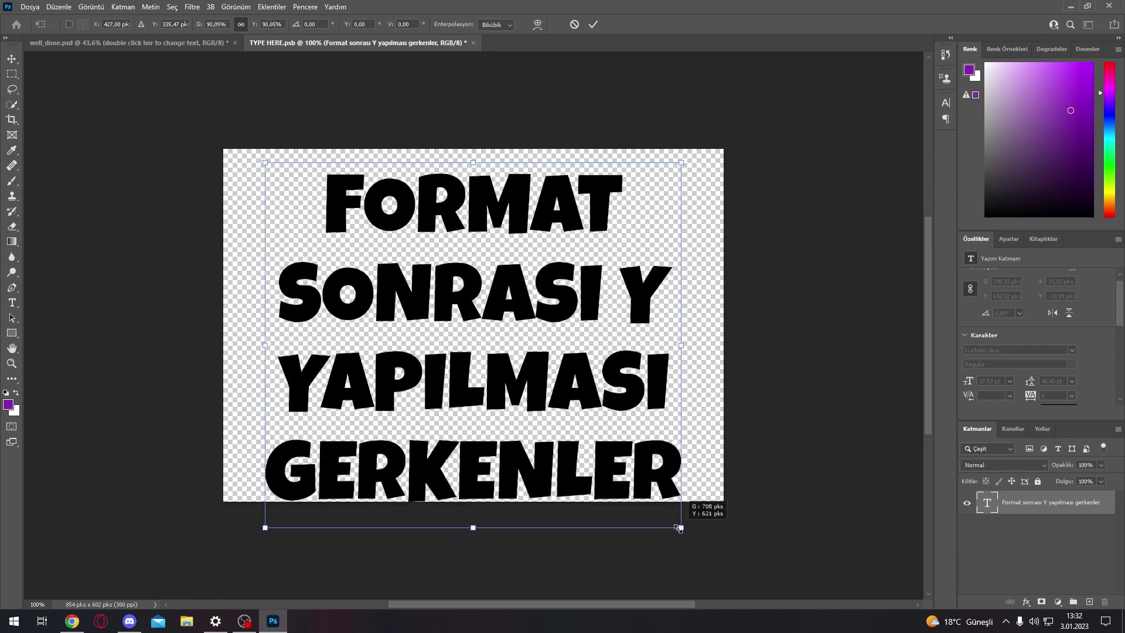
left_click_drag(544, 359, 525, 384)
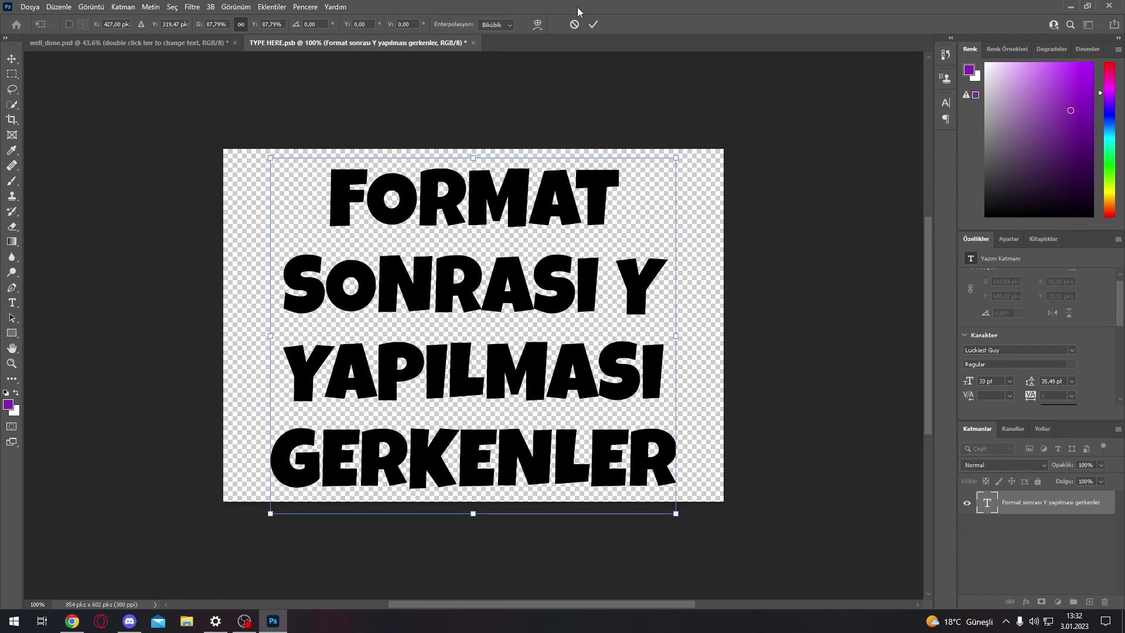
left_click(593, 24)
key("ctrl+s")
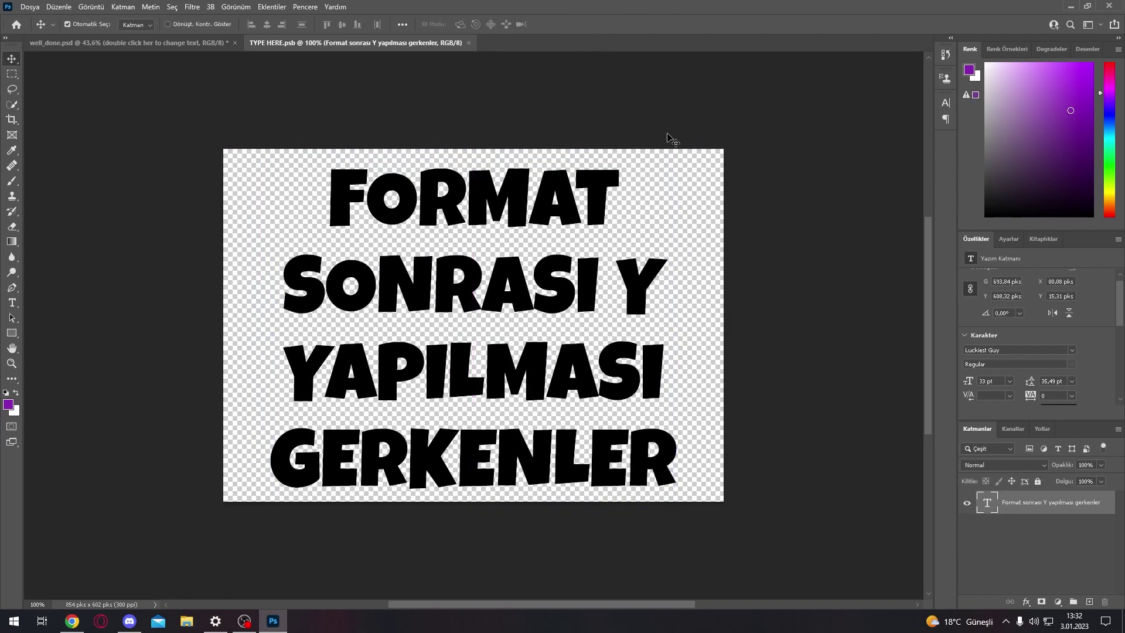
In well_done.psd, expand TEXT EFFECT and toggle the yellow bevel and TYPE HERE layers
left_click(106, 44)
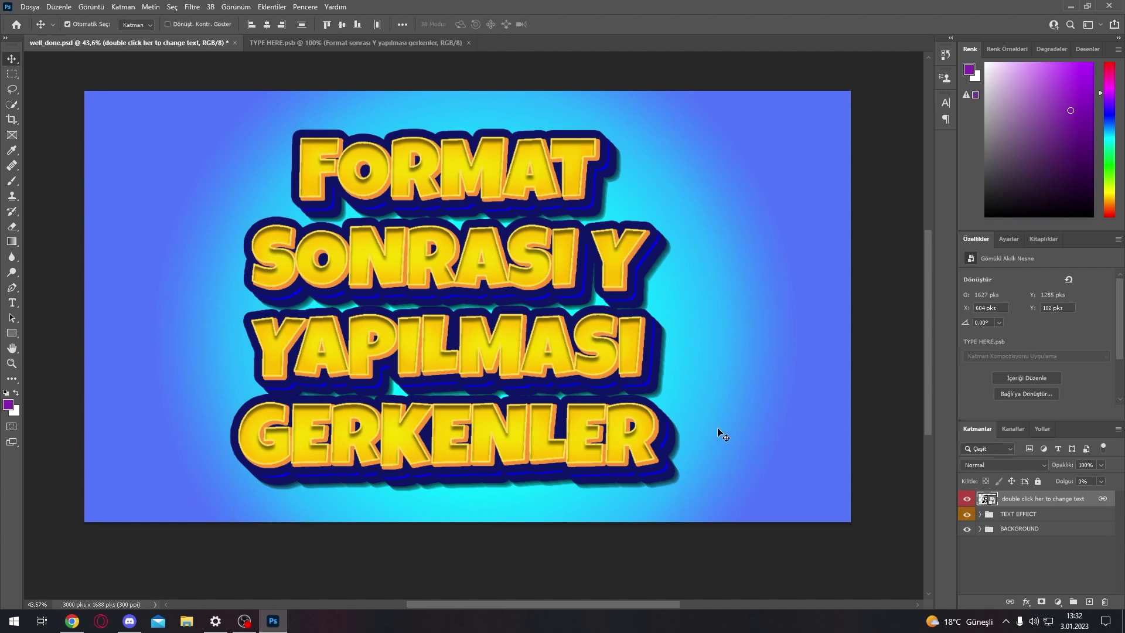
left_click(979, 514)
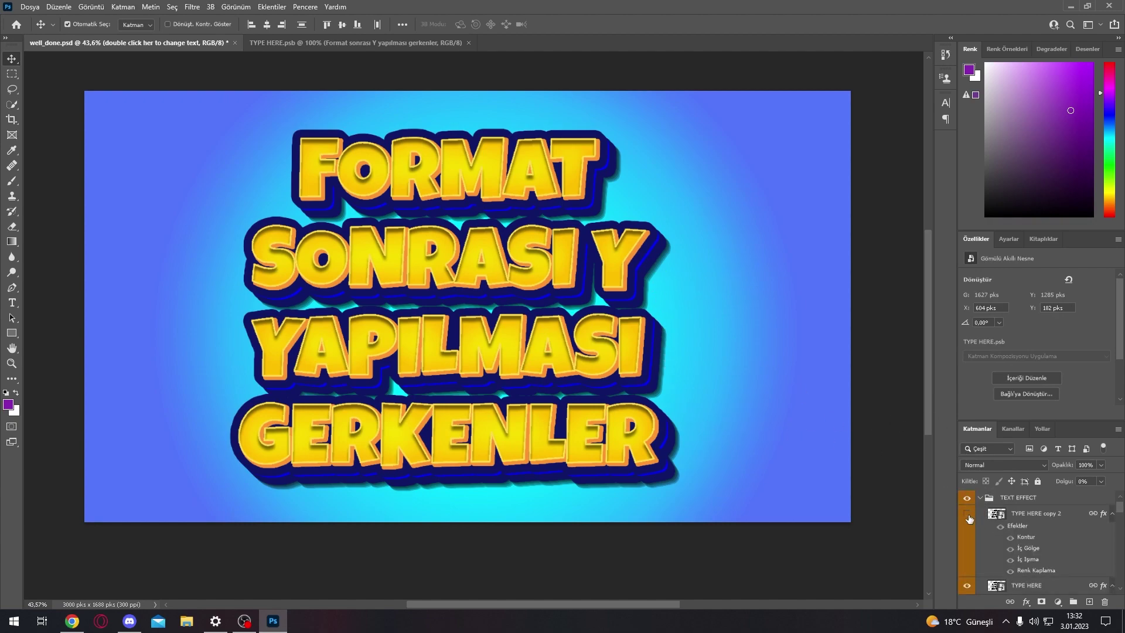
left_click(968, 515)
scroll(967, 509, "down", 1)
left_click(966, 499)
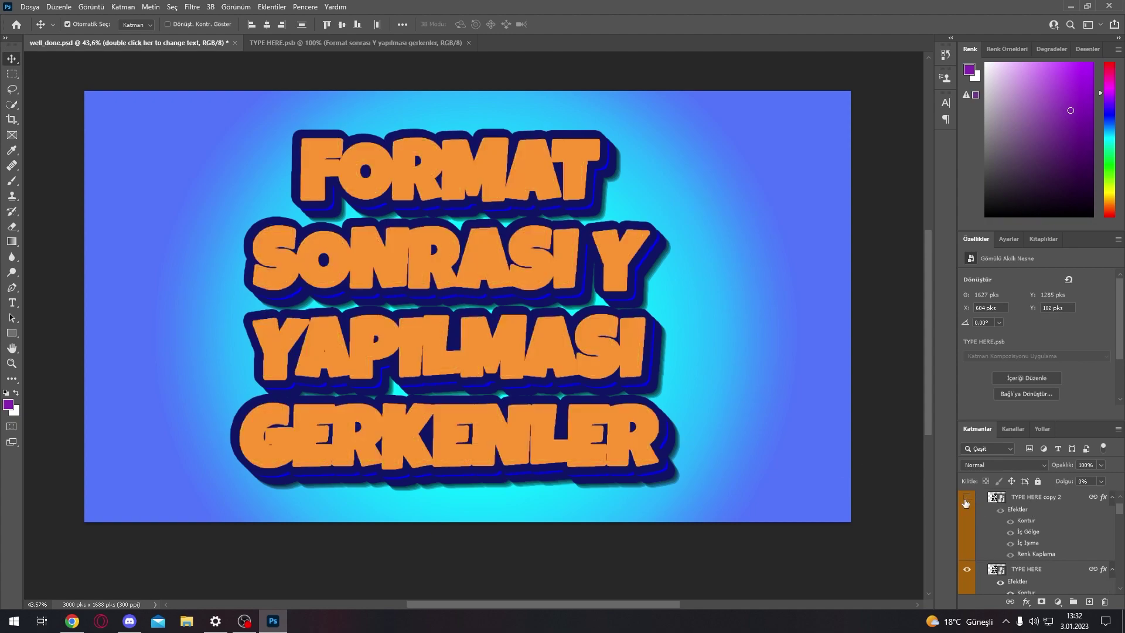
left_click(967, 499)
scroll(967, 504, "down", 1)
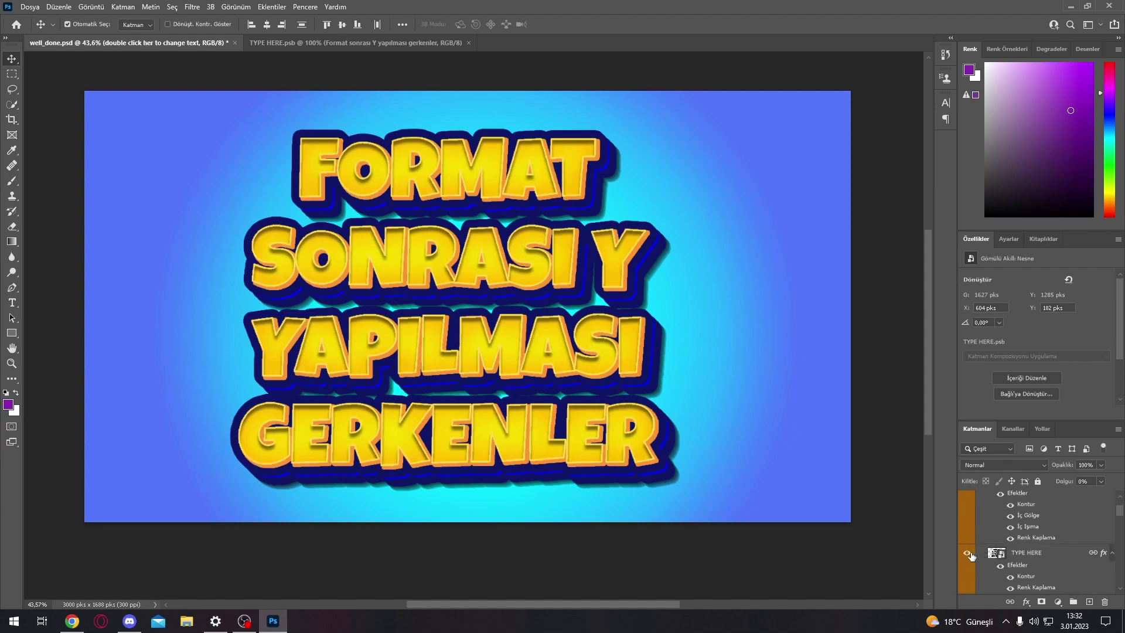
left_click(968, 553)
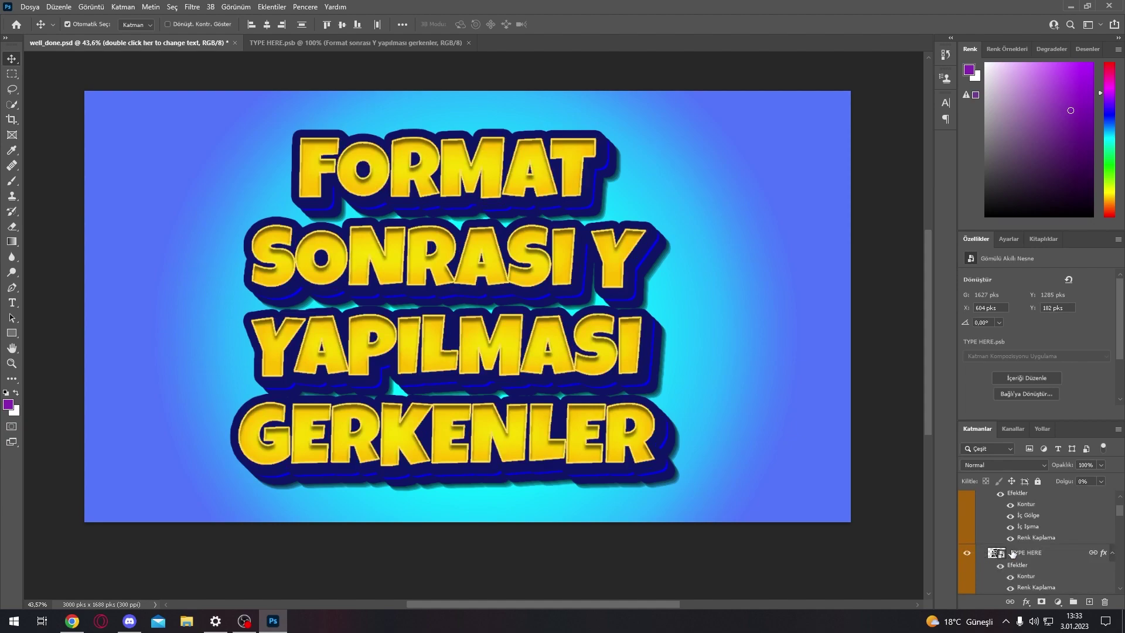
Toggle the TYPE HERE copy 15 shadow layer, leaving it hidden
scroll(1049, 547, "up", 2)
scroll(1066, 546, "up", 2)
scroll(1084, 545, "up", 2)
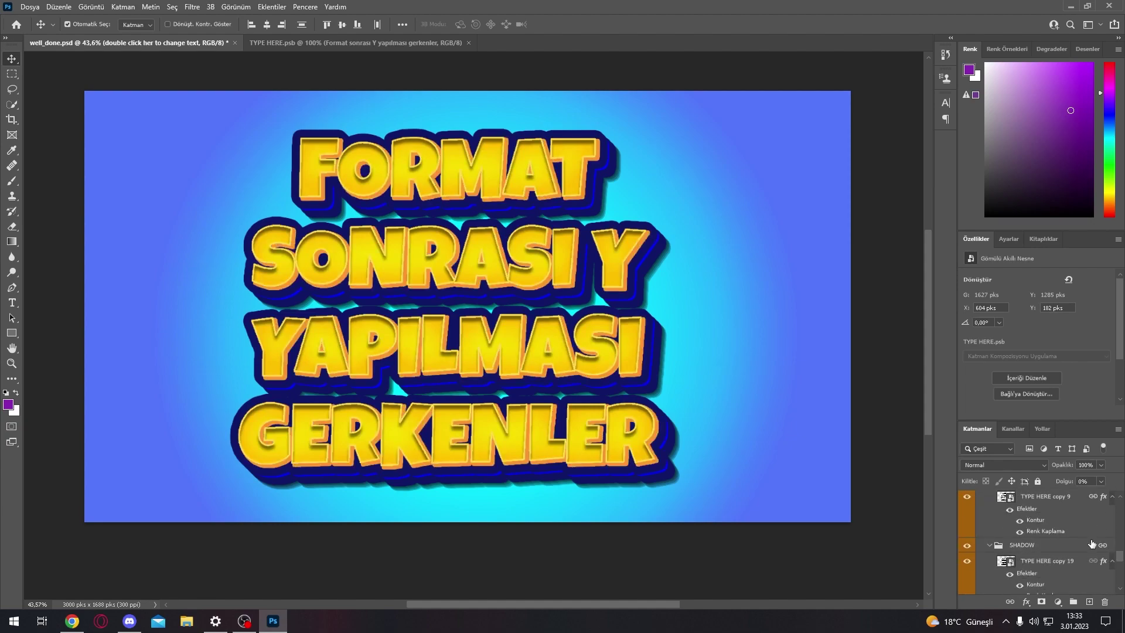
scroll(1092, 544, "down", 2)
scroll(1092, 544, "down", 2)
left_click(966, 538)
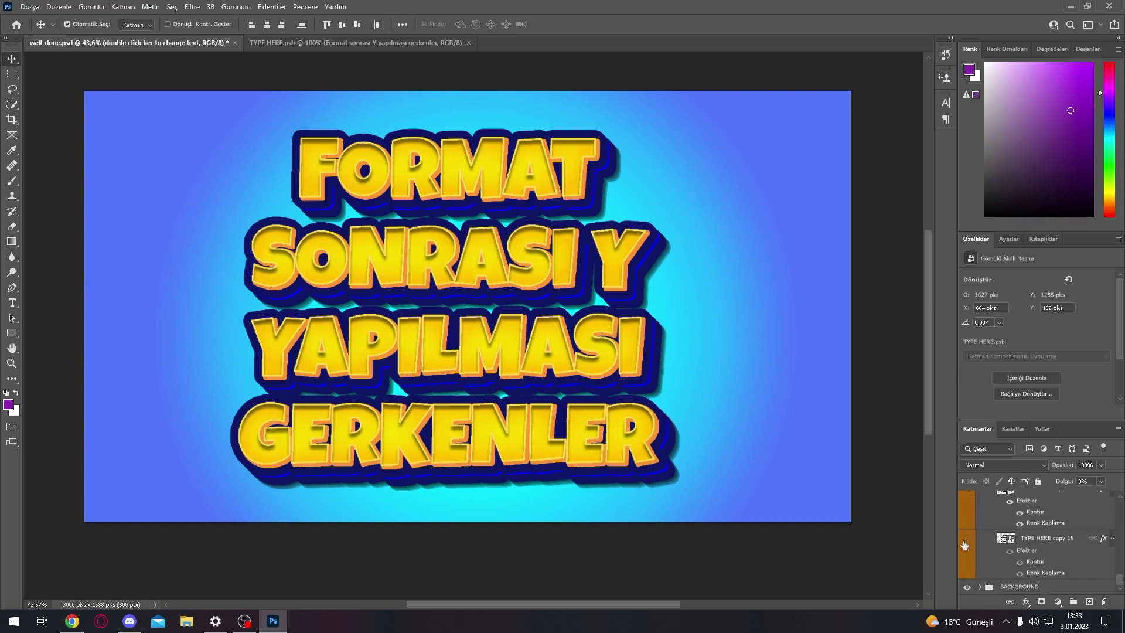
left_click(965, 543)
scroll(964, 544, "up", 1)
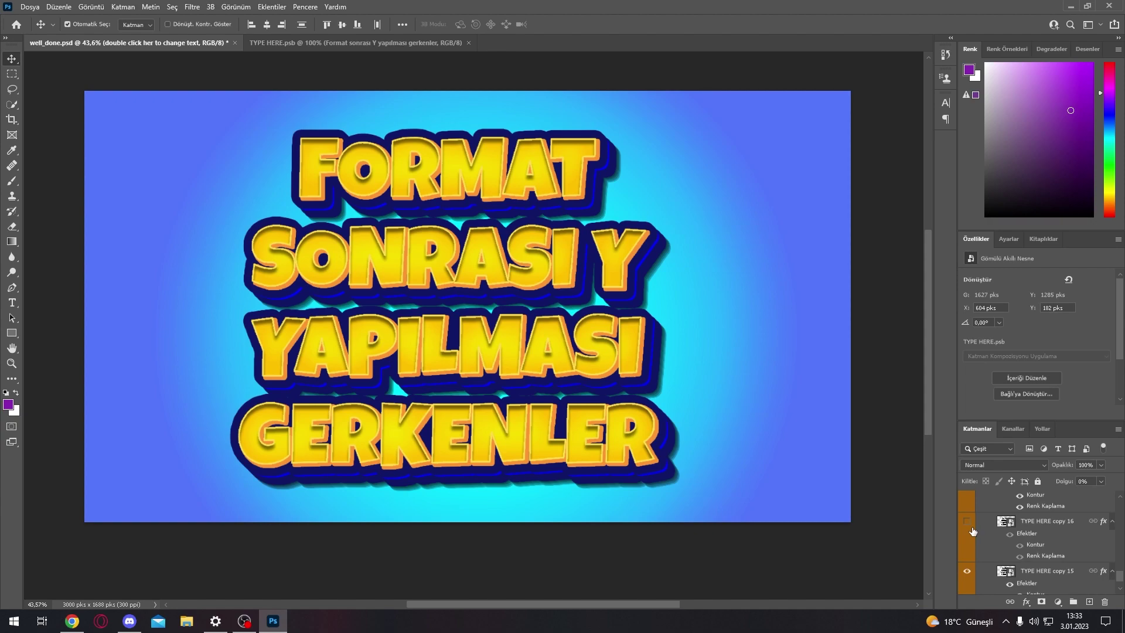
left_click(971, 577)
Hide the TYPE HERE copy 18 and copy 19 shadow layers
scroll(968, 566, "up", 1)
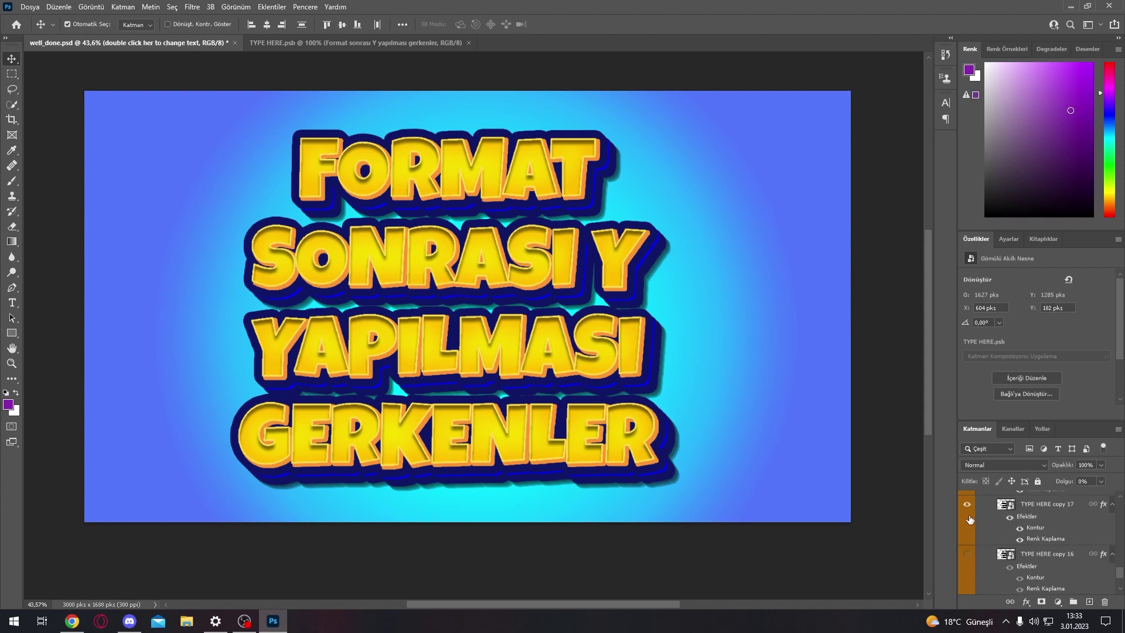
scroll(973, 531, "up", 1)
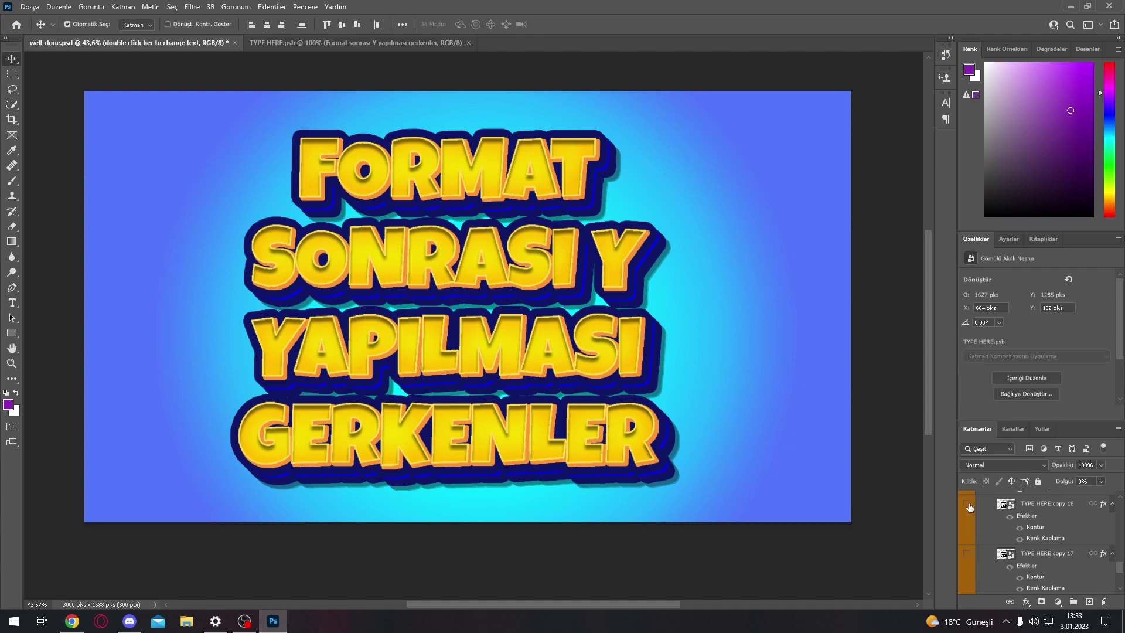
left_click(970, 507)
scroll(970, 515, "up", 1)
scroll(971, 523, "up", 1)
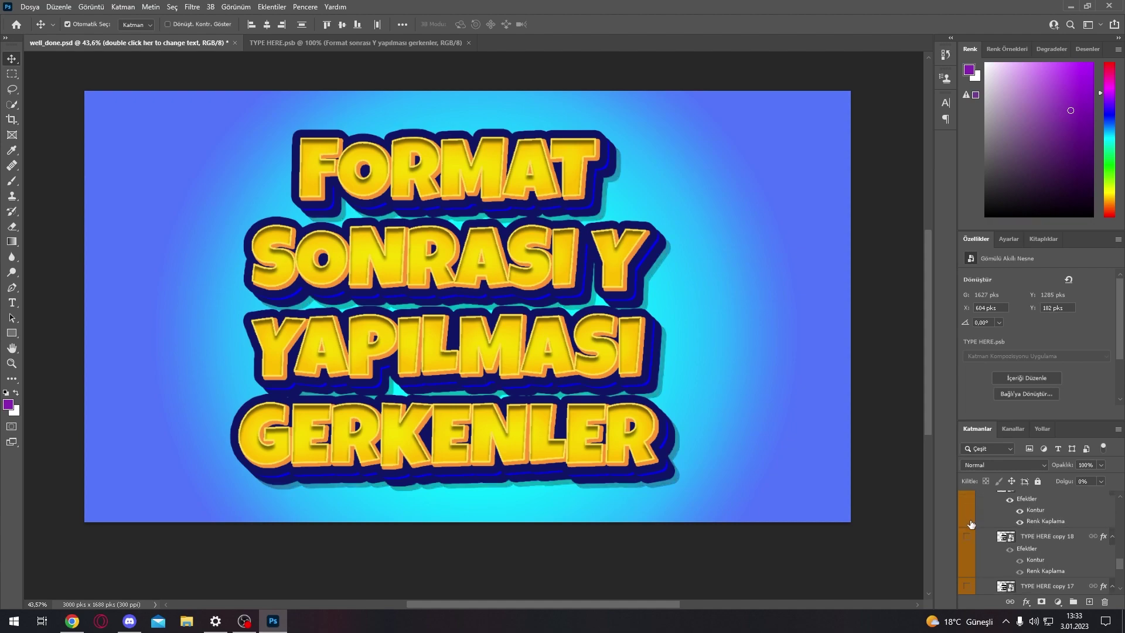
scroll(971, 524, "up", 1)
left_click(968, 519)
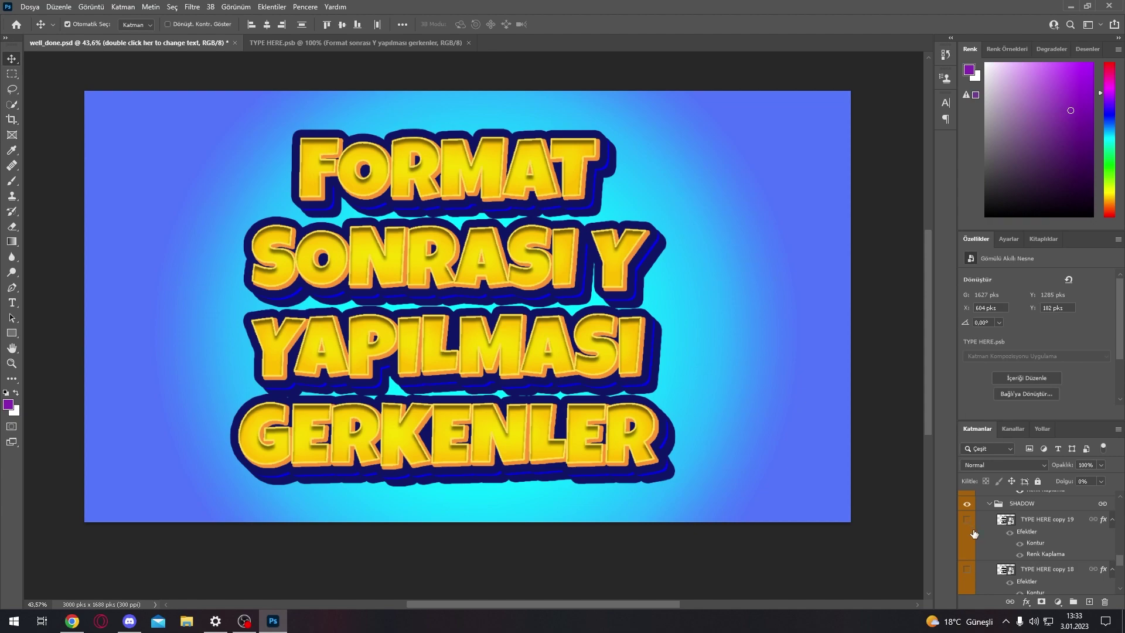
Hide TYPE HERE copy 19 and other SHADOW layers, then collapse the SHADOW group
scroll(974, 533, "up", 1)
left_click(968, 536)
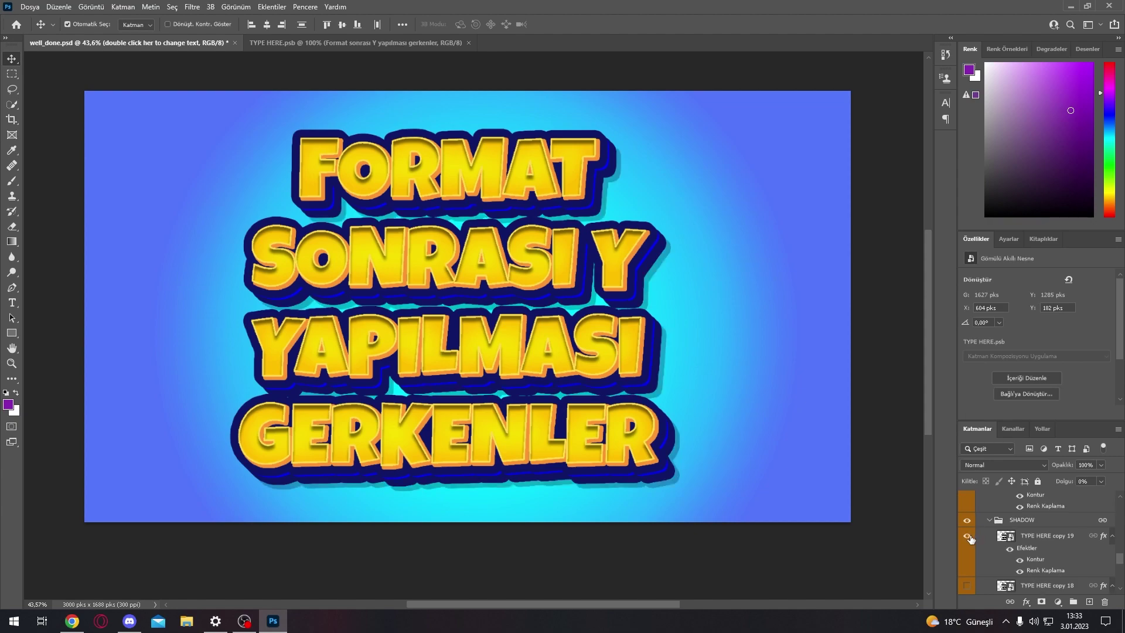
left_click(968, 536)
left_click(970, 528)
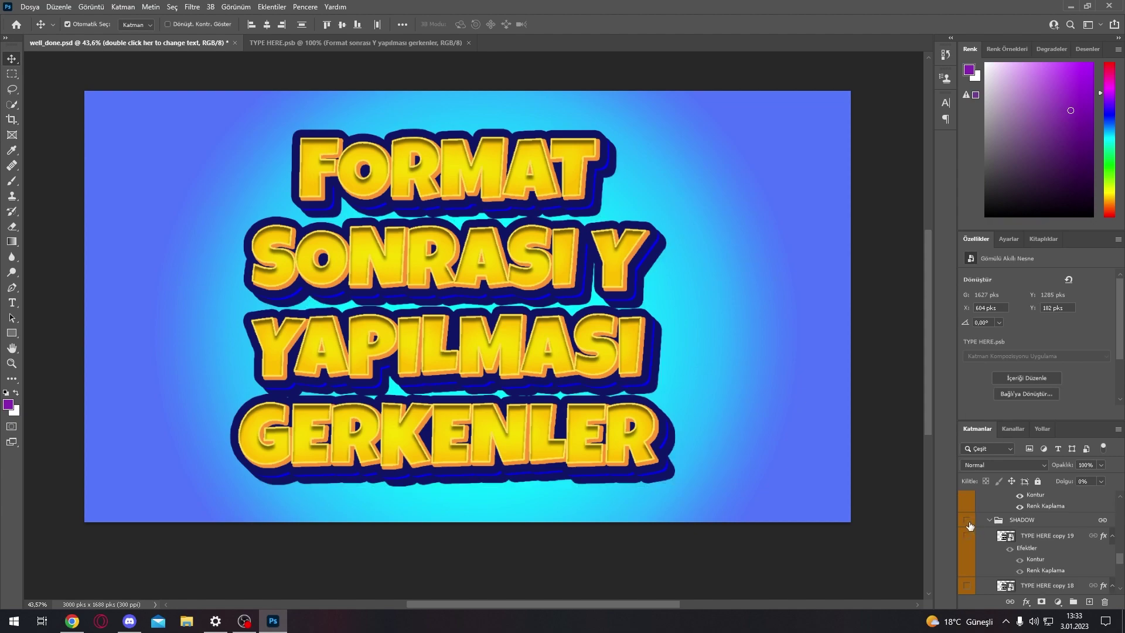
left_click(988, 521)
Hide the TYPE HERE copy 13 layer to drop the extra shadow
scroll(995, 538, "down", 1)
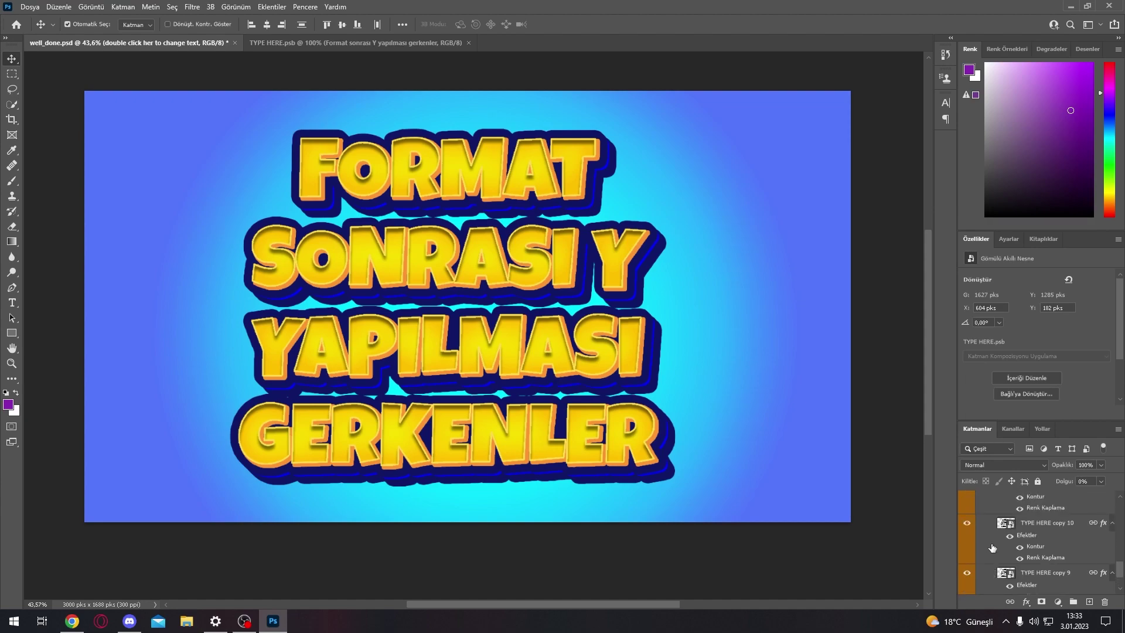
scroll(1001, 555, "down", 1)
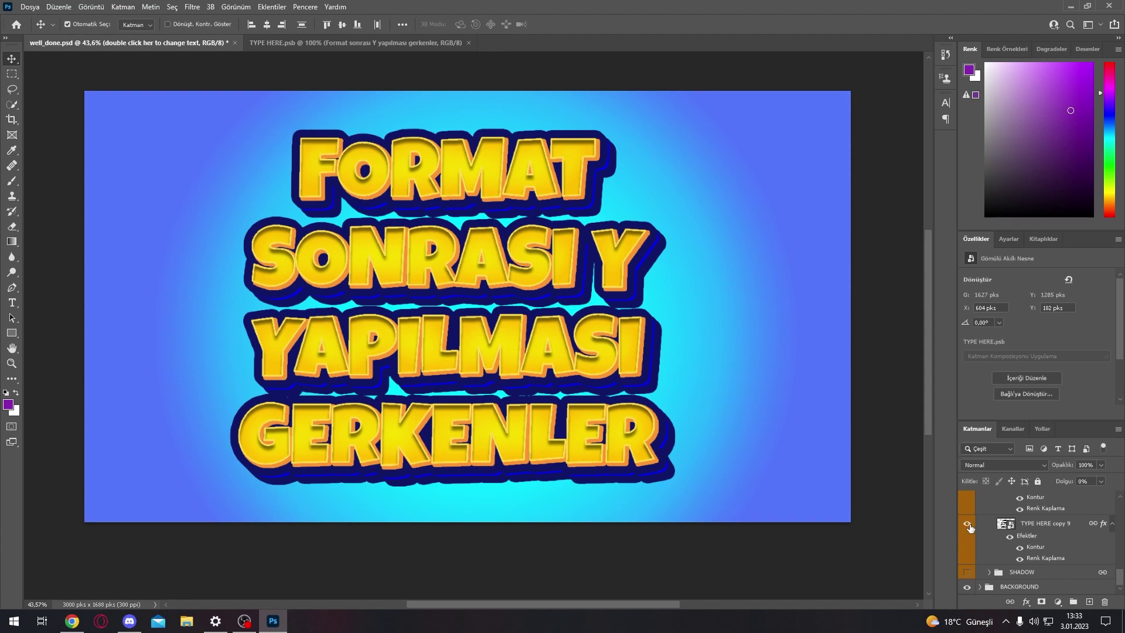
scroll(974, 533, "up", 2)
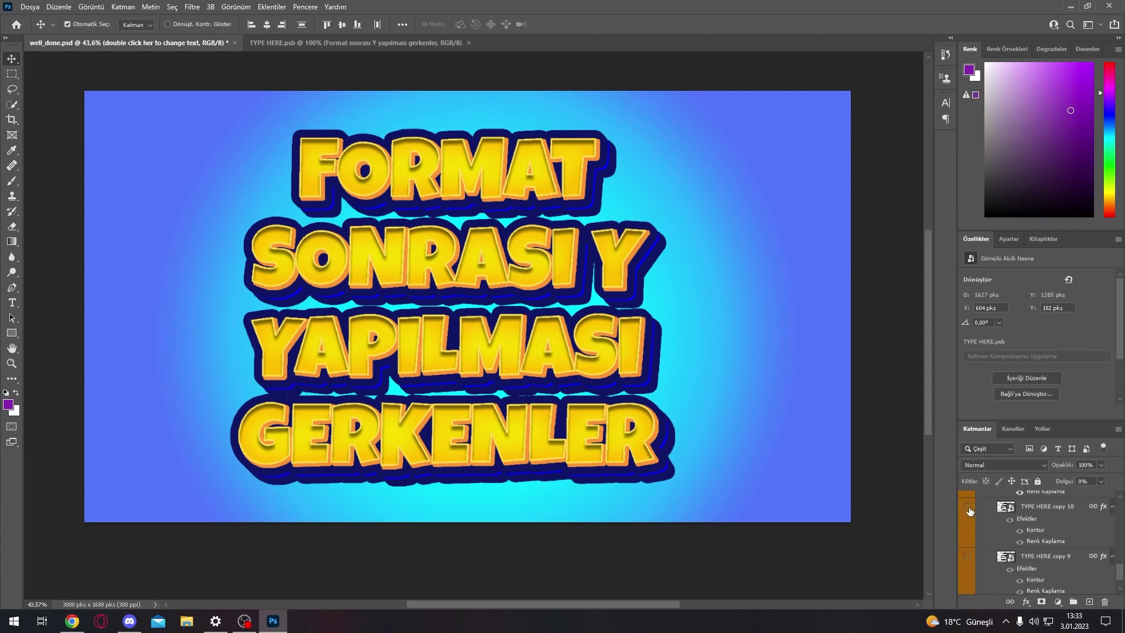
scroll(974, 517, "up", 2)
scroll(970, 521, "up", 1)
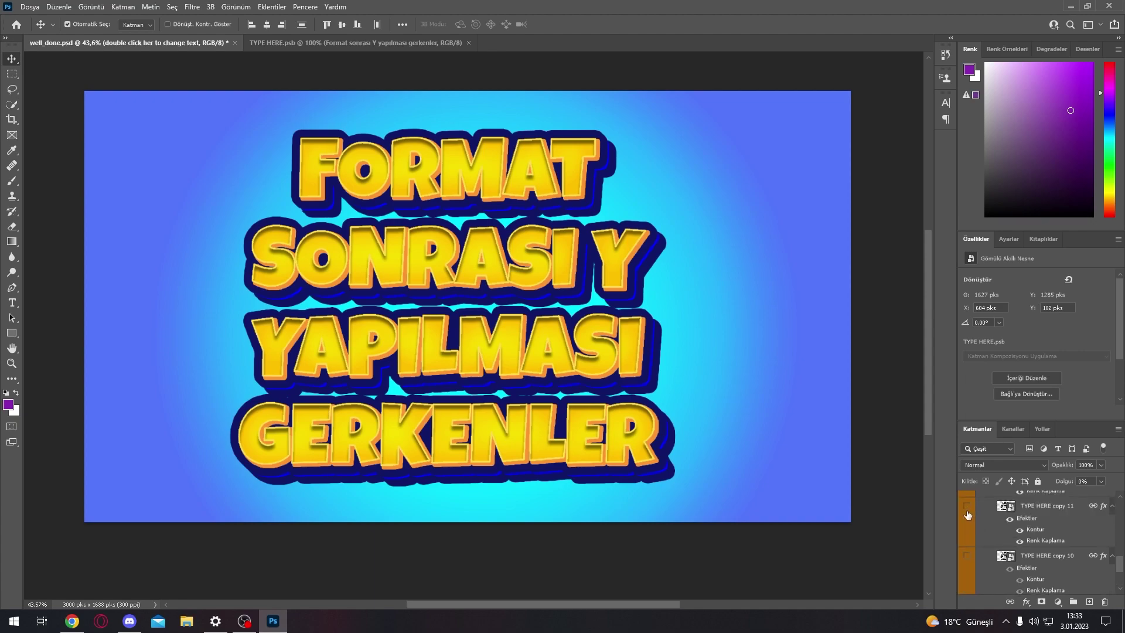
scroll(968, 514, "up", 1)
scroll(965, 509, "up", 2)
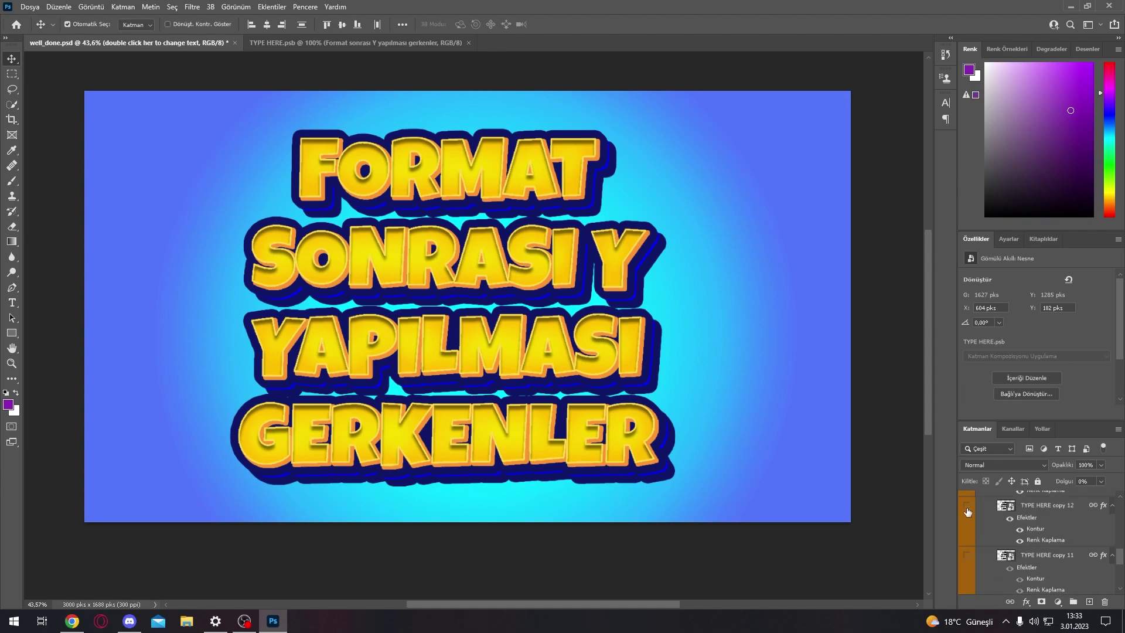
scroll(967, 512, "up", 2)
scroll(969, 515, "up", 1)
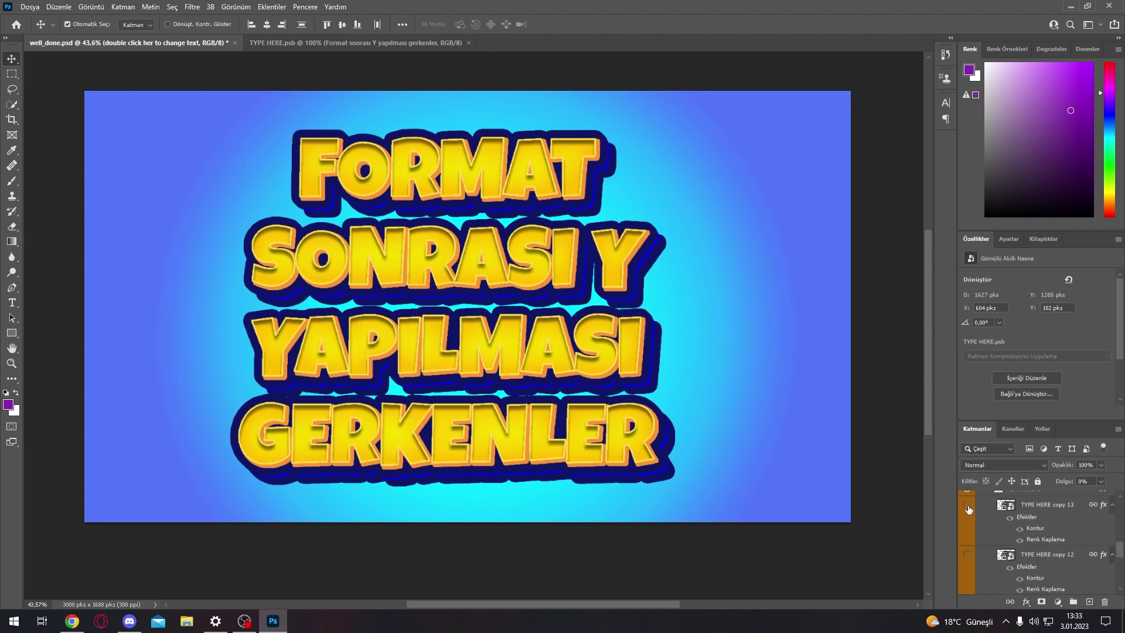
left_click(969, 509)
Check and collapse the YELLOW group, then toggle EXTRUDE 1 and expand its layers
scroll(984, 539, "up", 1)
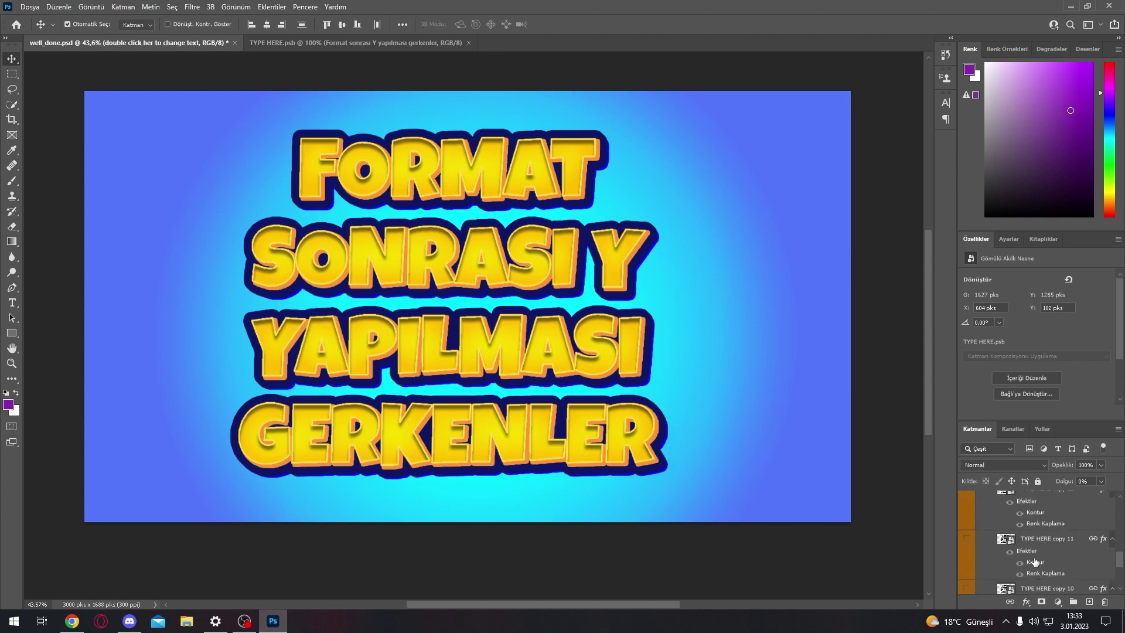
scroll(990, 542, "up", 1)
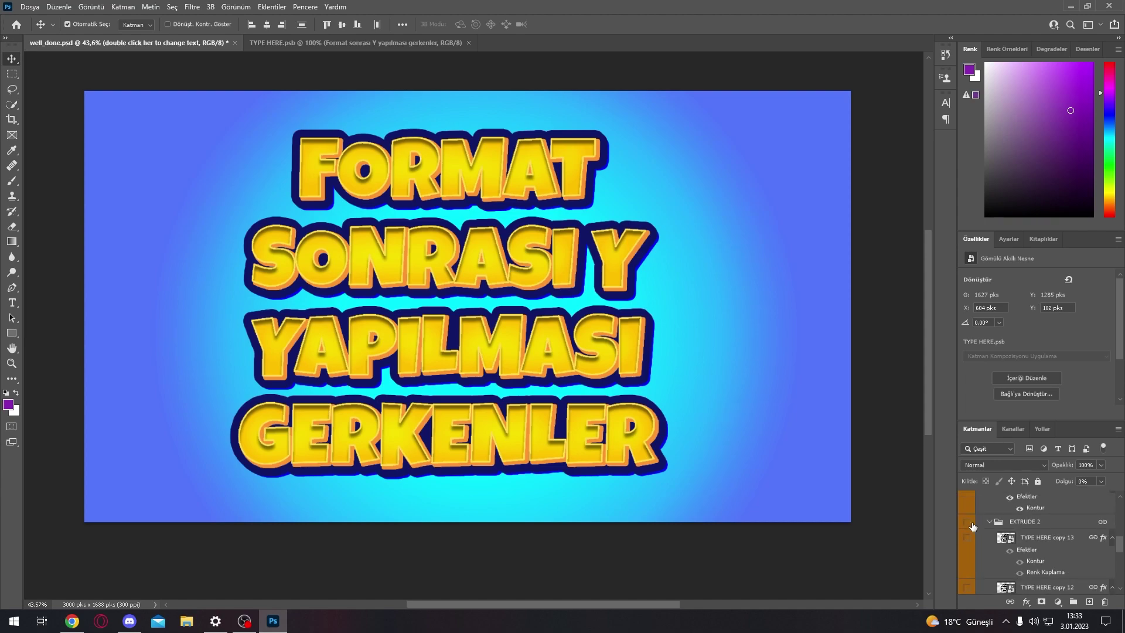
scroll(987, 528, "down", 2)
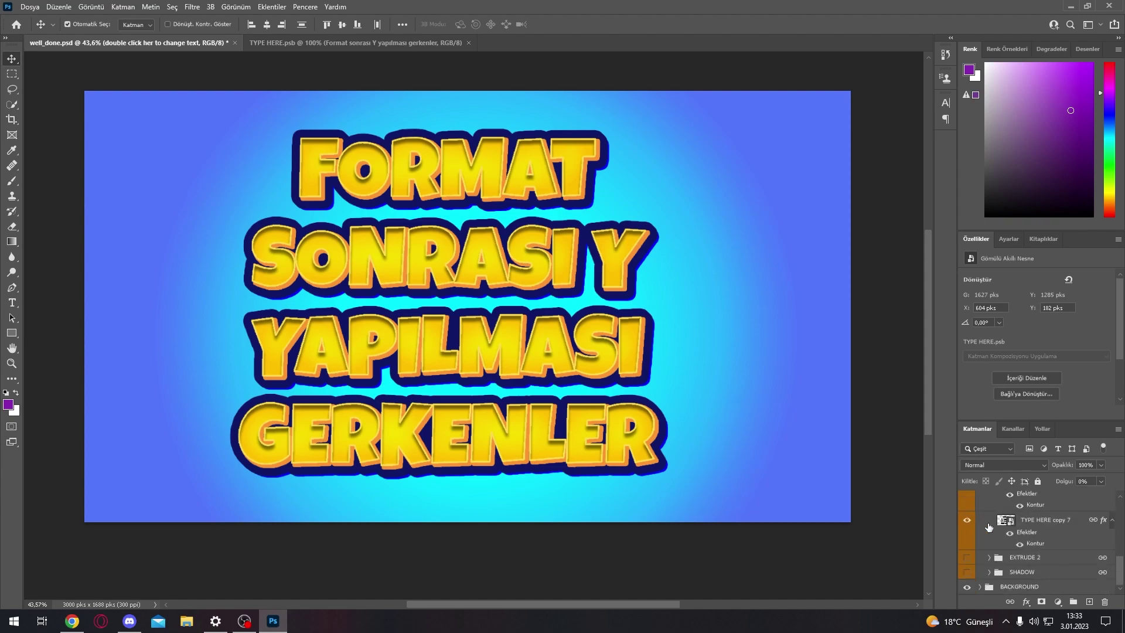
scroll(989, 532, "down", 3)
scroll(992, 537, "down", 3)
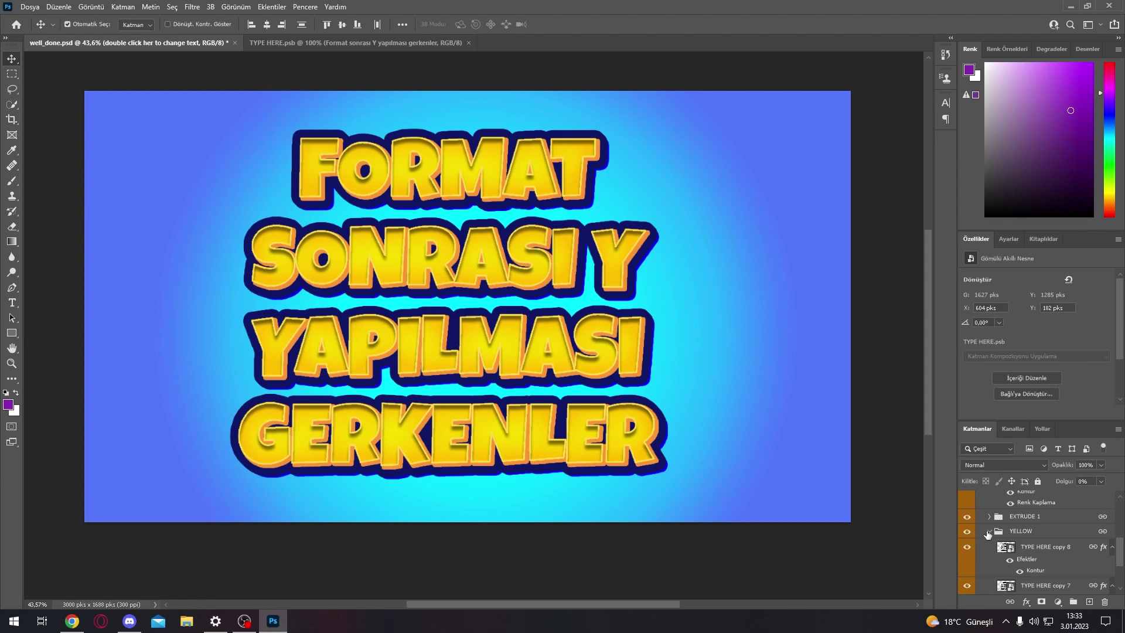
left_click(968, 531)
left_click(967, 531)
left_click(990, 531)
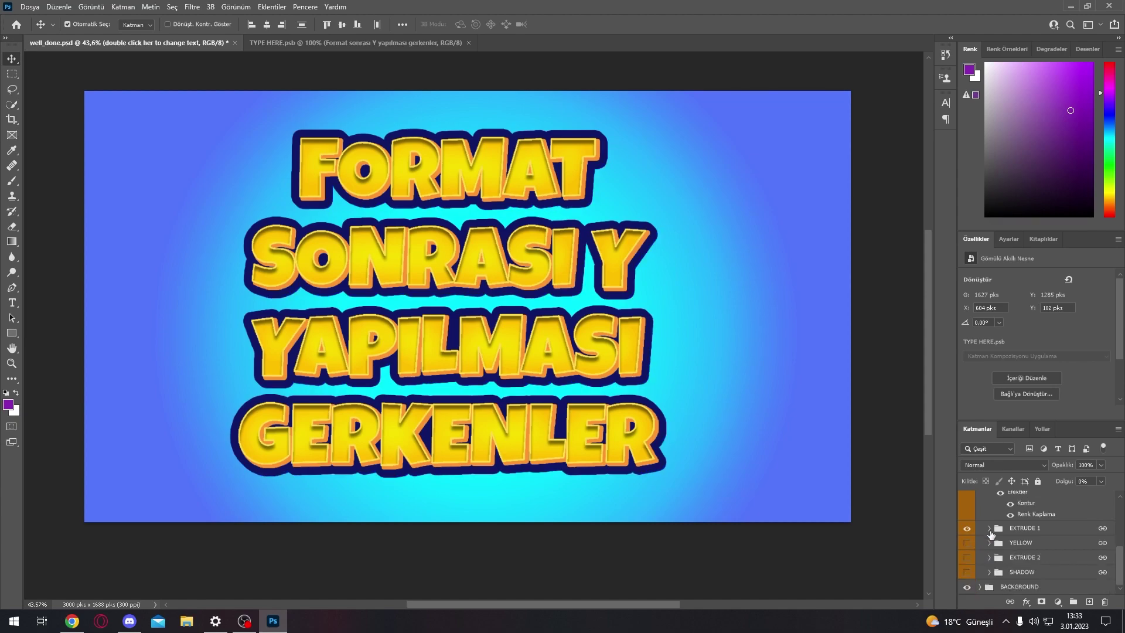
left_click(968, 530)
left_click(987, 529)
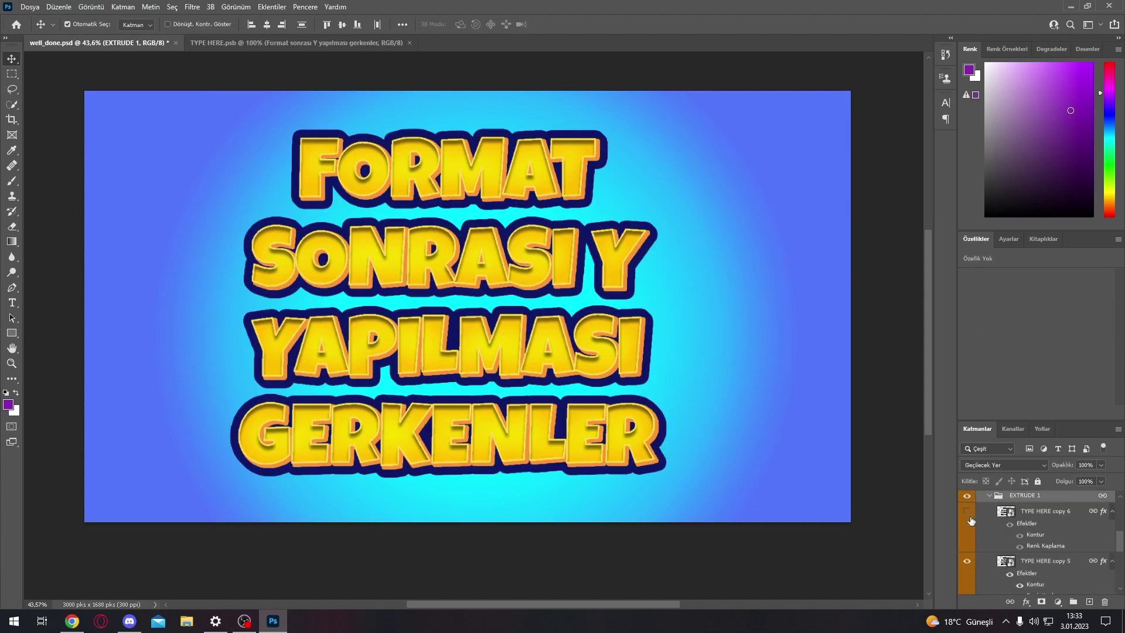
Turn off the TYPE HERE copy, copy 4 and copy 5 layers
scroll(991, 530, "down", 1)
scroll(991, 531, "down", 1)
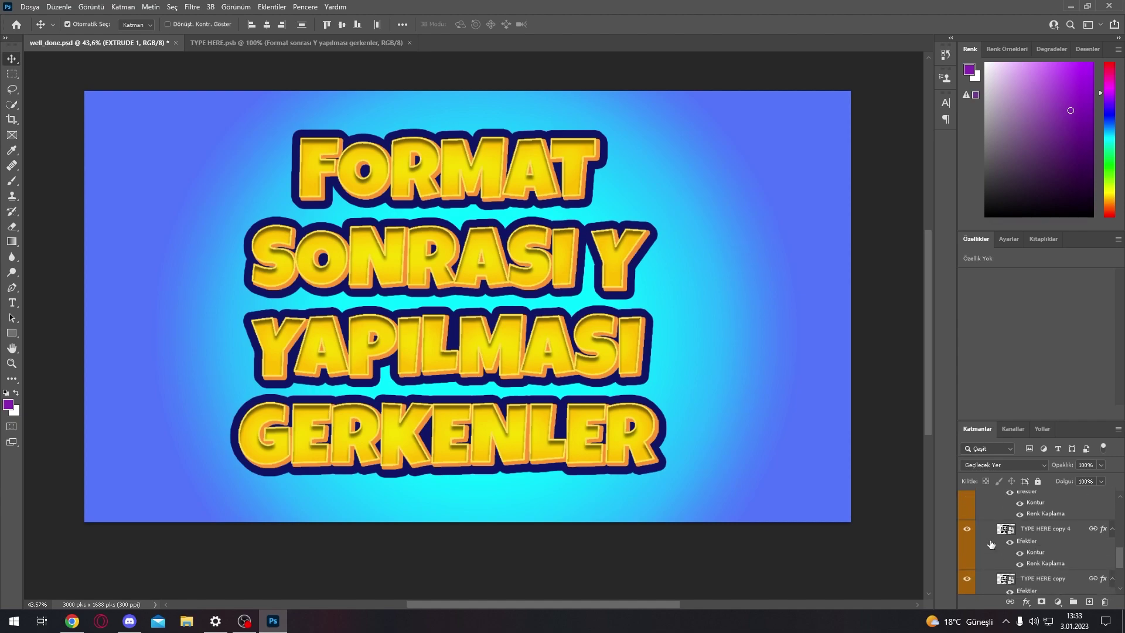
scroll(976, 548, "down", 1)
left_click(969, 564)
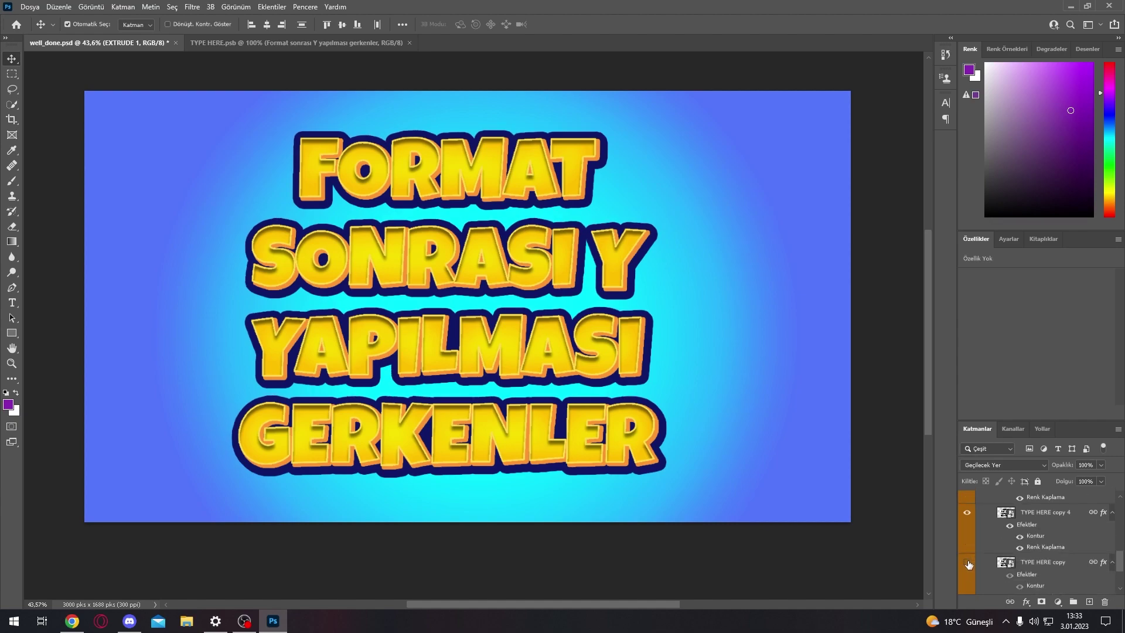
scroll(977, 540, "up", 1)
left_click(972, 531)
scroll(976, 536, "up", 1)
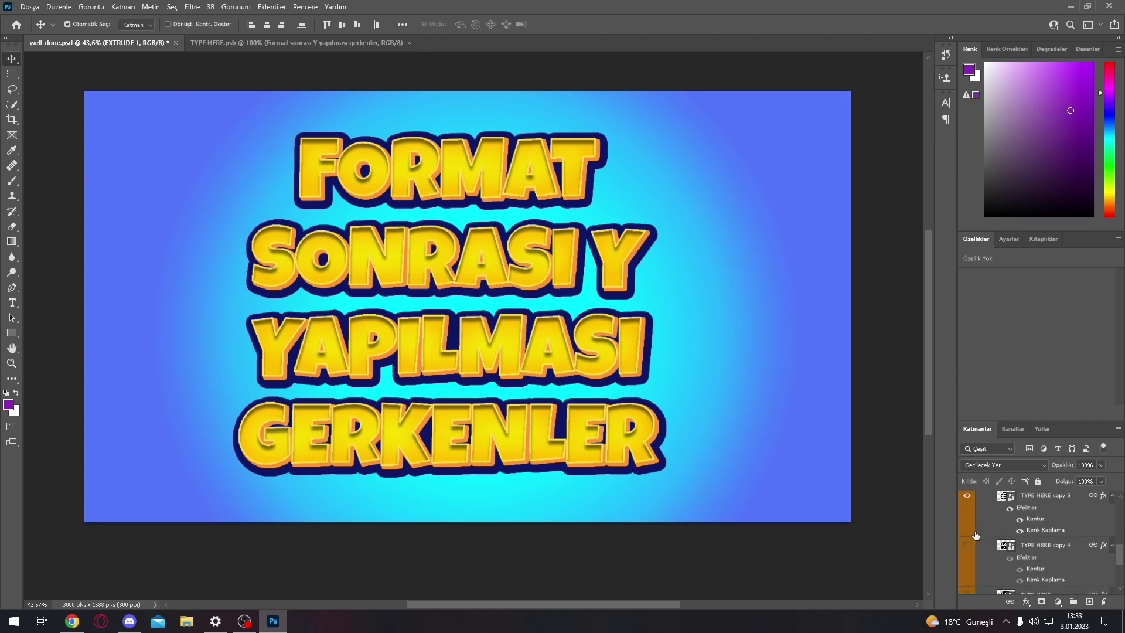
scroll(975, 536, "up", 1)
left_click(967, 513)
Select the TEXT EFFECT group and turn the YELLOW, EXTRUDE 2 and SHADOW groups back on
scroll(967, 518, "up", 2)
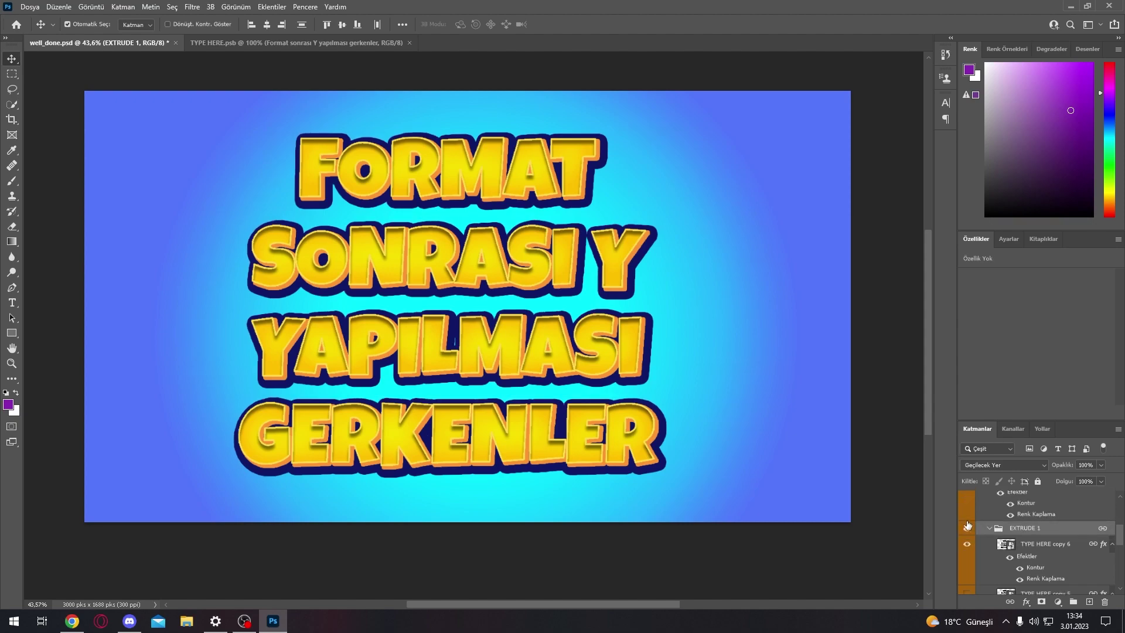
scroll(968, 519, "up", 2)
scroll(968, 521, "up", 1)
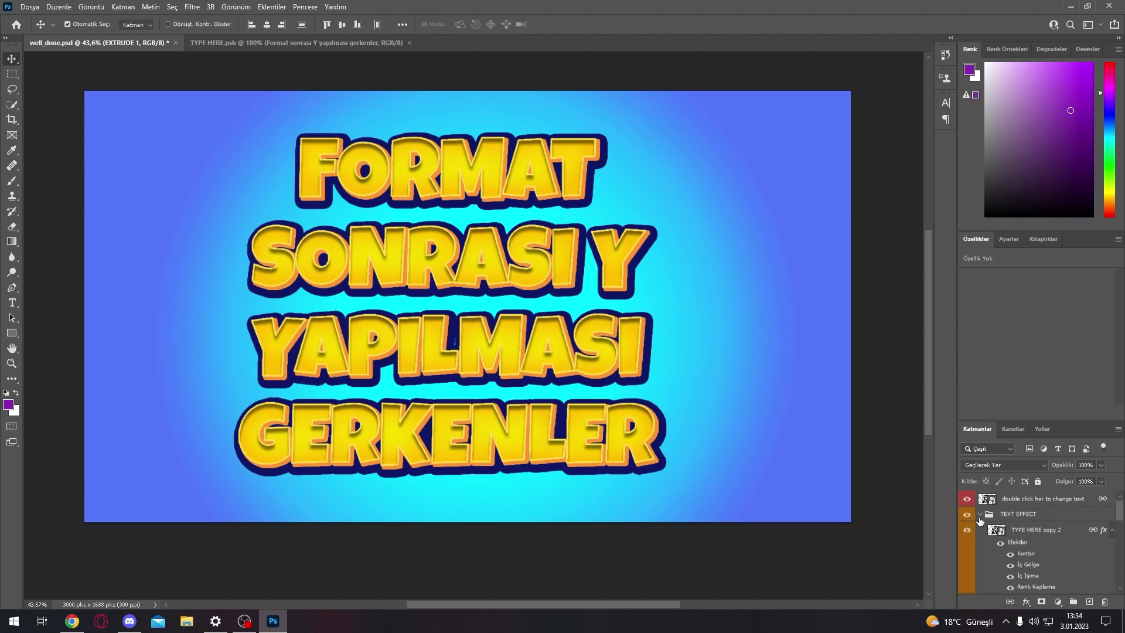
left_click(984, 514)
scroll(983, 530, "down", 3)
scroll(984, 533, "down", 2)
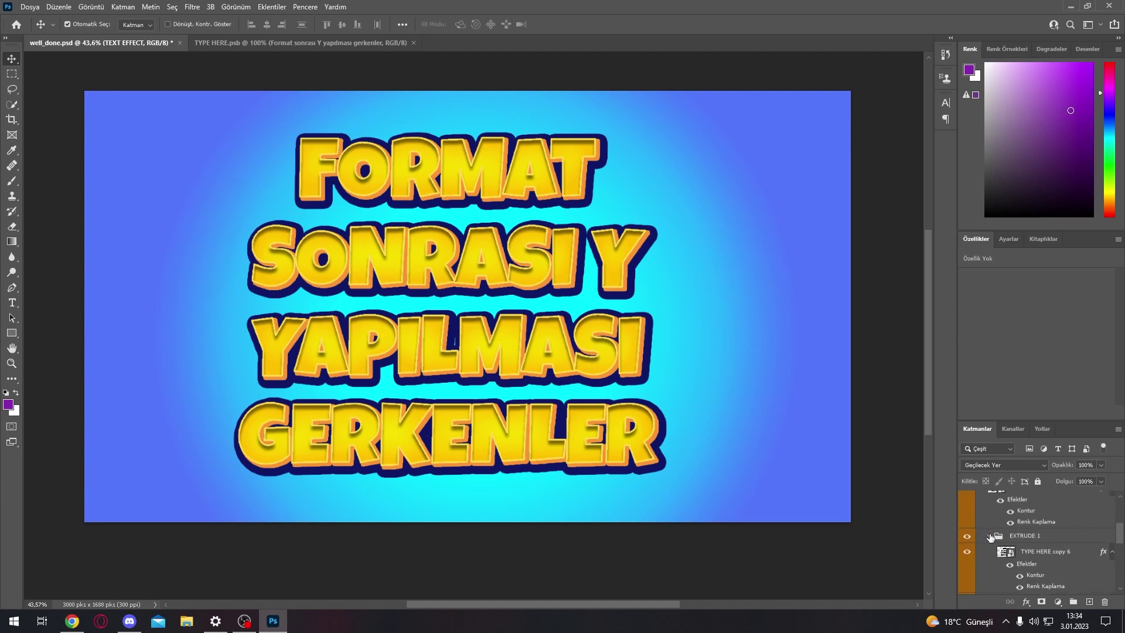
left_click(990, 536)
left_click(967, 544)
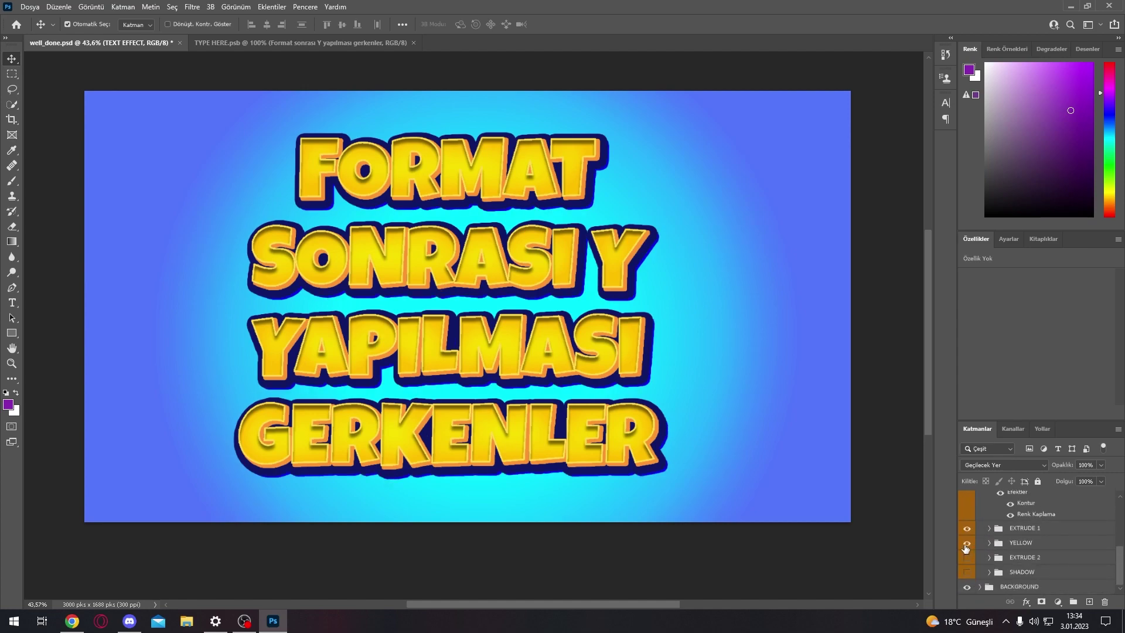
left_click(967, 558)
Delete the stray Y after SONRASI in TYPE HERE.psb and save it
left_click(337, 44)
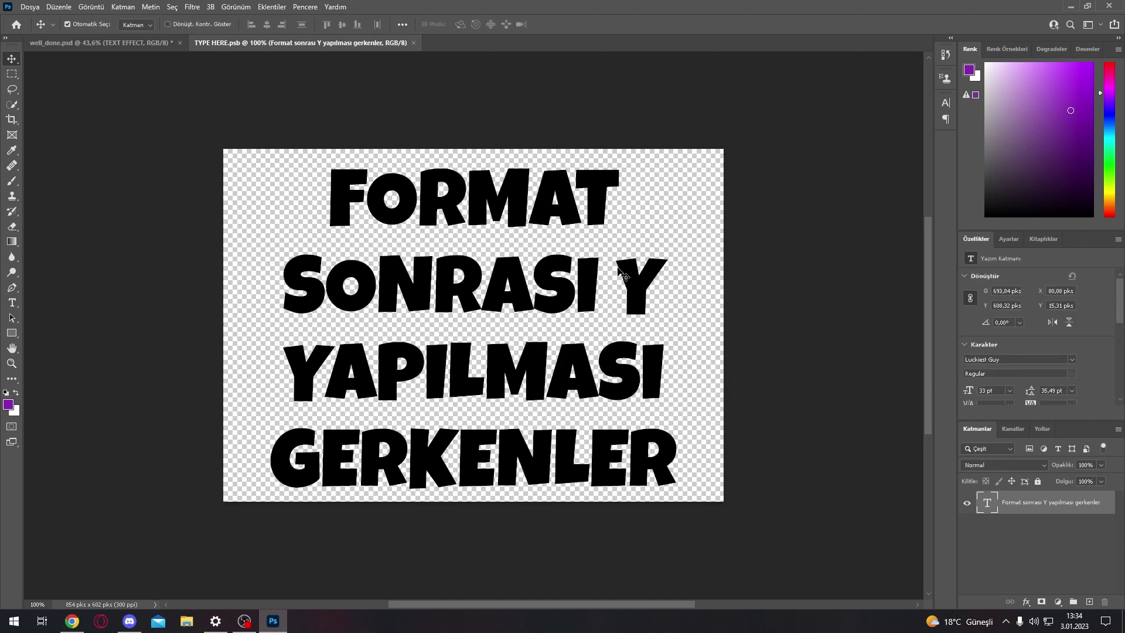
double_click(645, 280)
left_click(645, 281)
key("BackSpace")
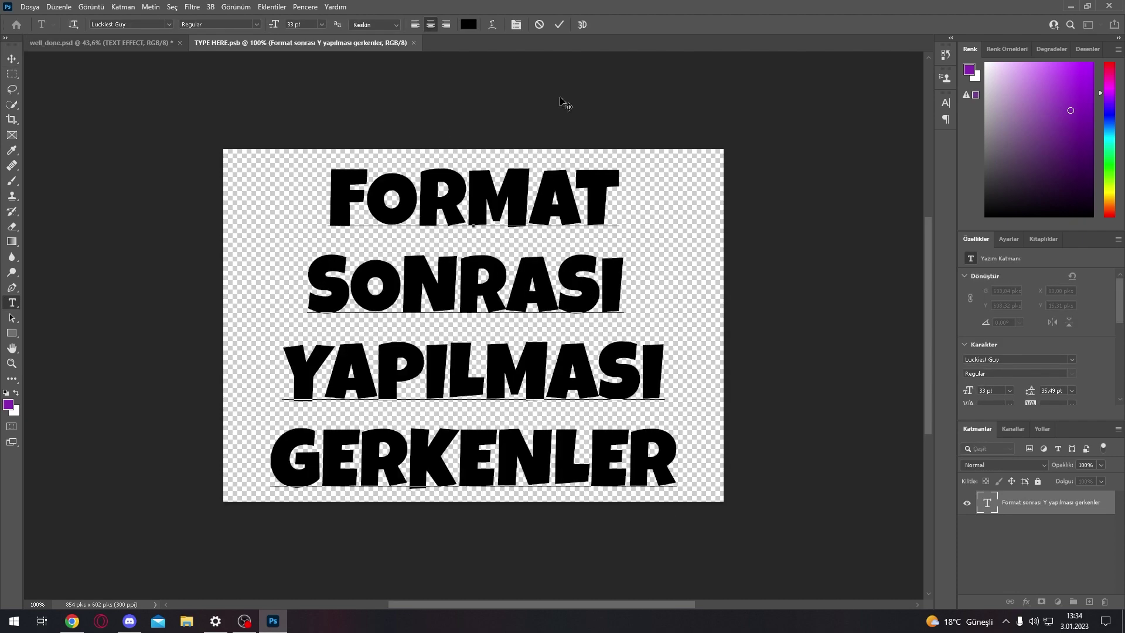
key("ctrl+Return")
key("ctrl+s")
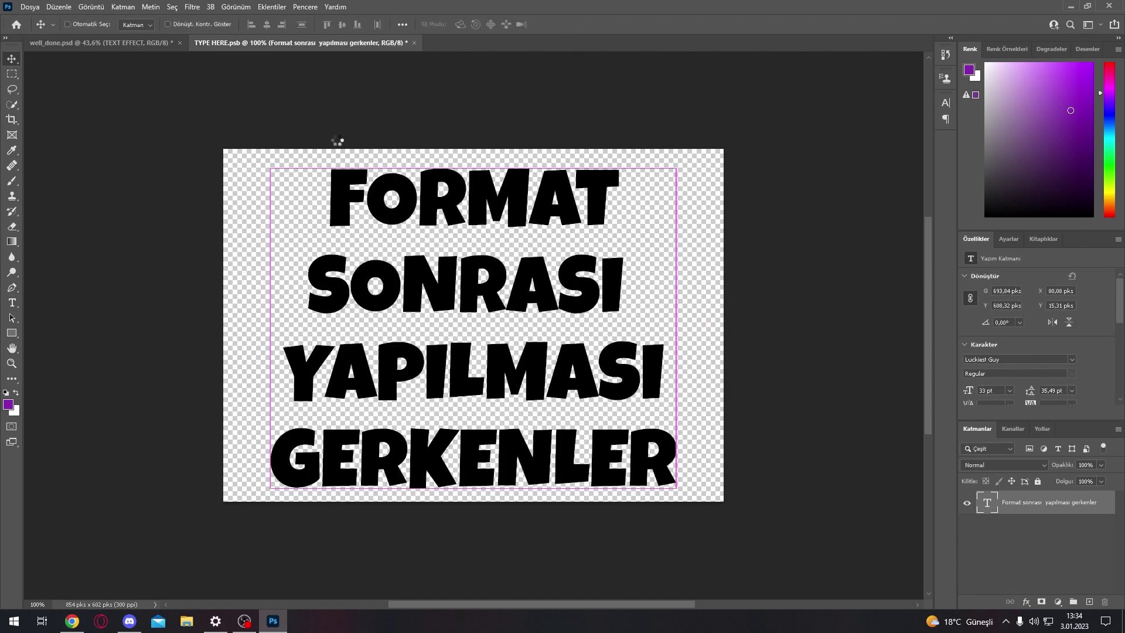
left_click(134, 43)
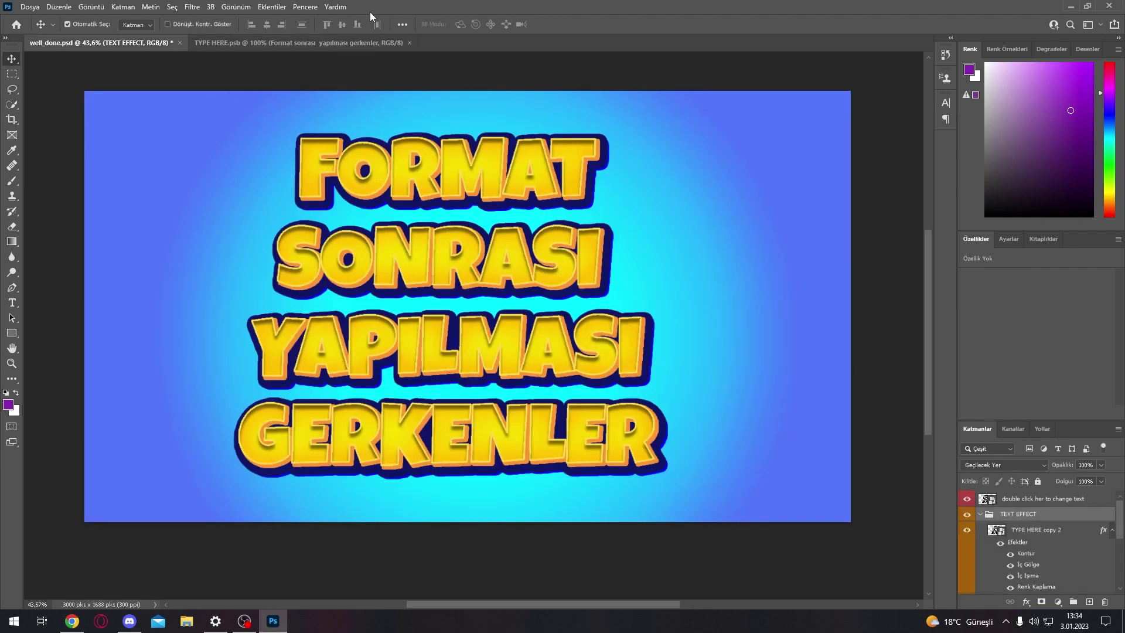
Set the title text tracking to 20 and check it in well_done.psd
left_click(399, 44)
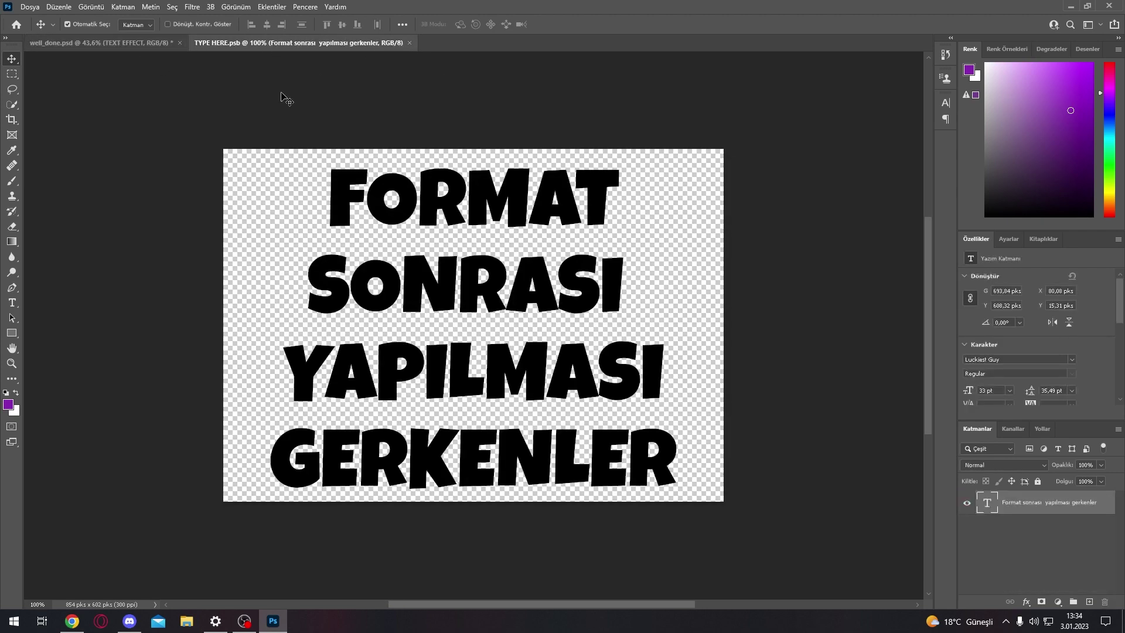
left_click(128, 44)
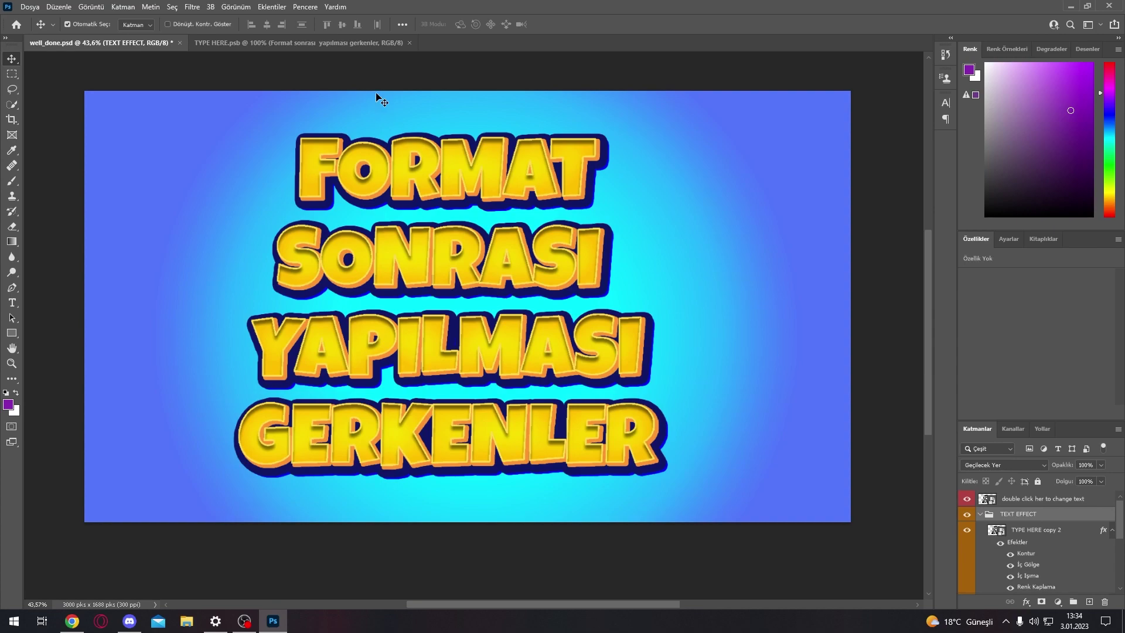
left_click(345, 43)
double_click(989, 505)
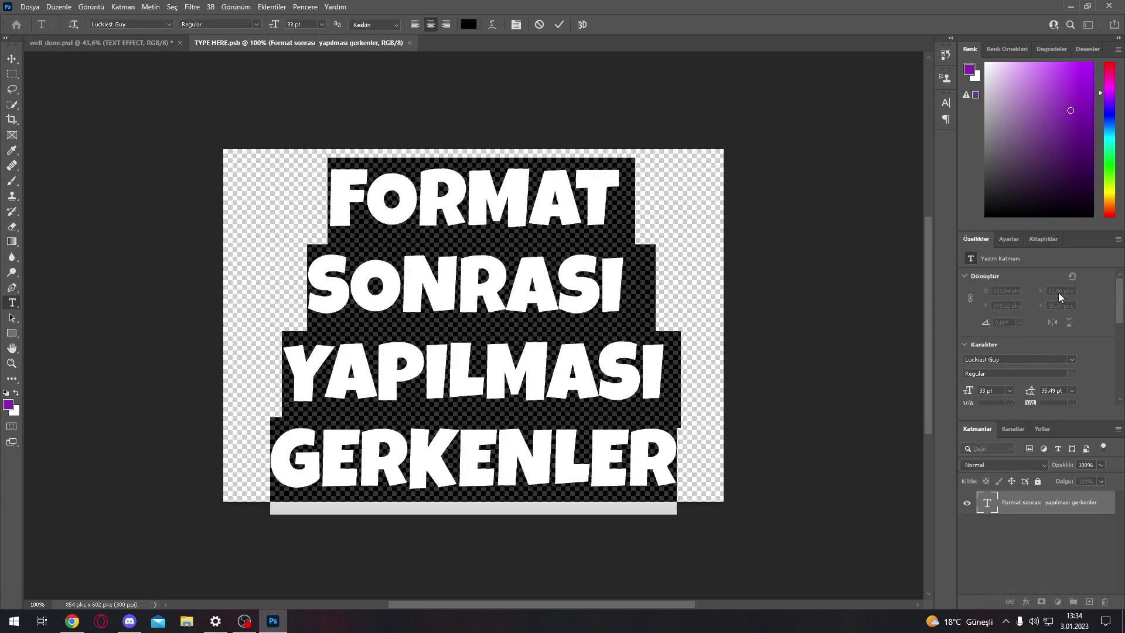
scroll(1106, 391, "down", 1)
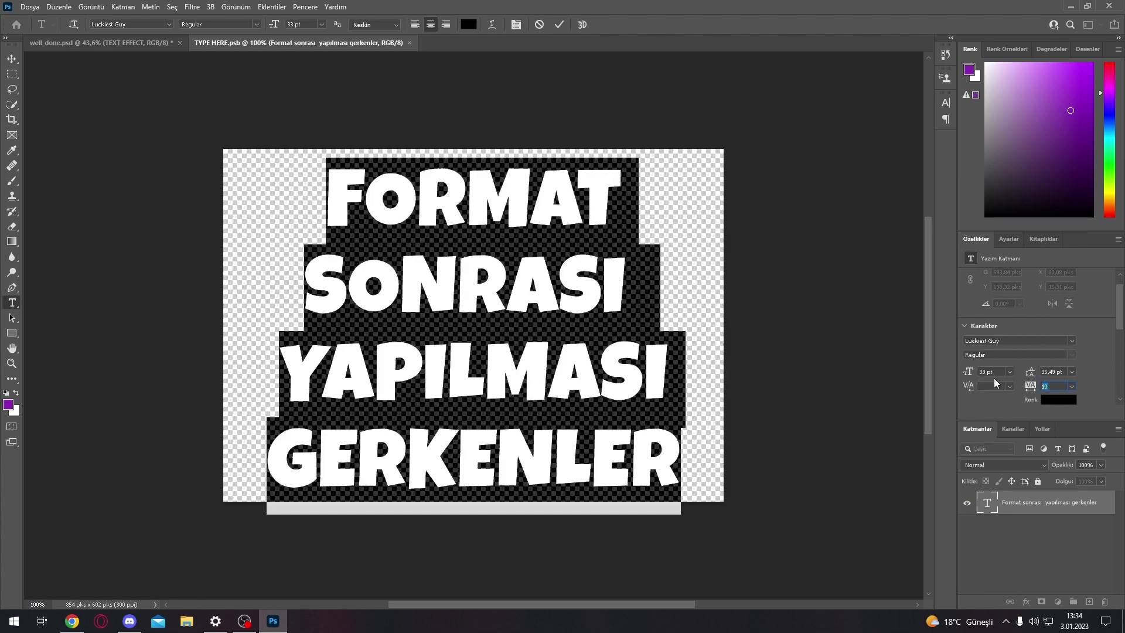
key("Up")
left_click(558, 25)
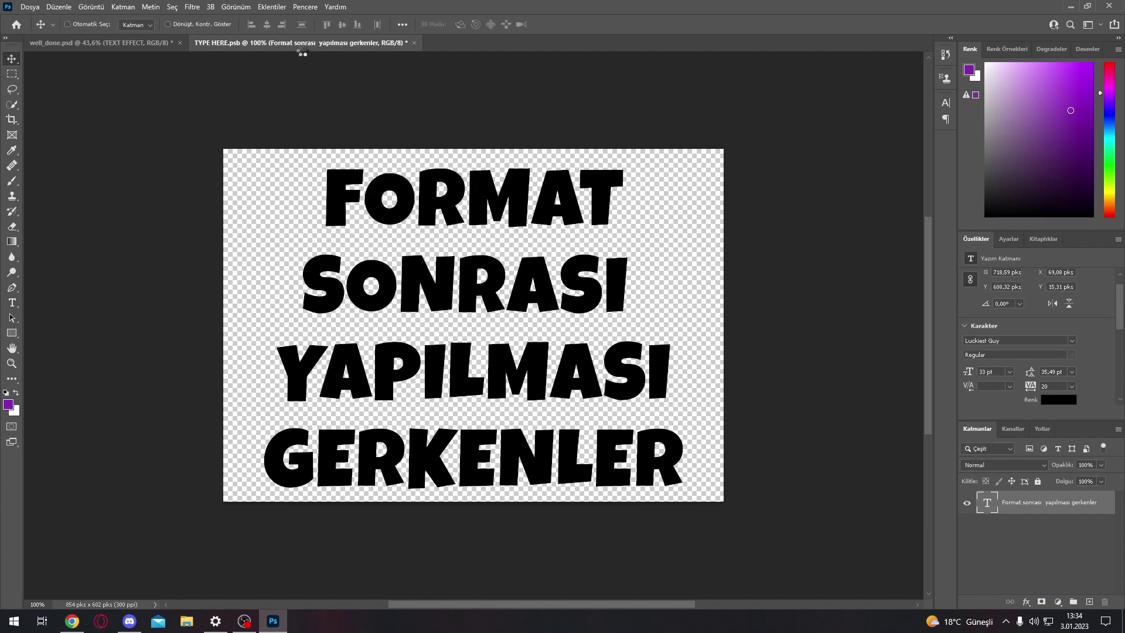
left_click(117, 42)
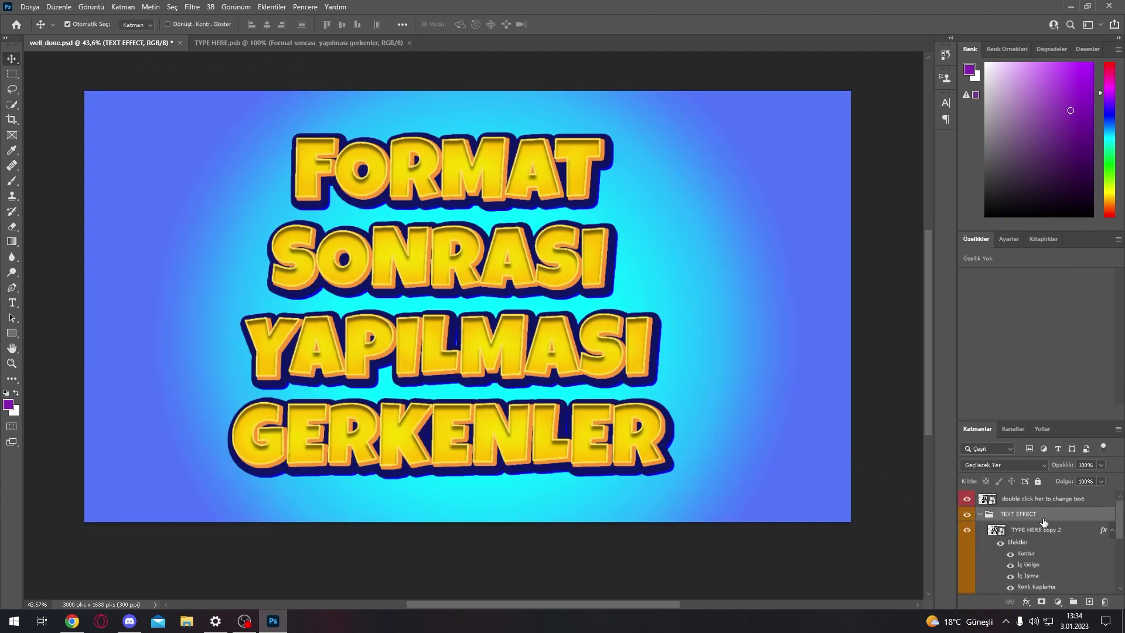
scroll(976, 539, "down", 3)
scroll(966, 554, "down", 2)
scroll(966, 554, "down", 1)
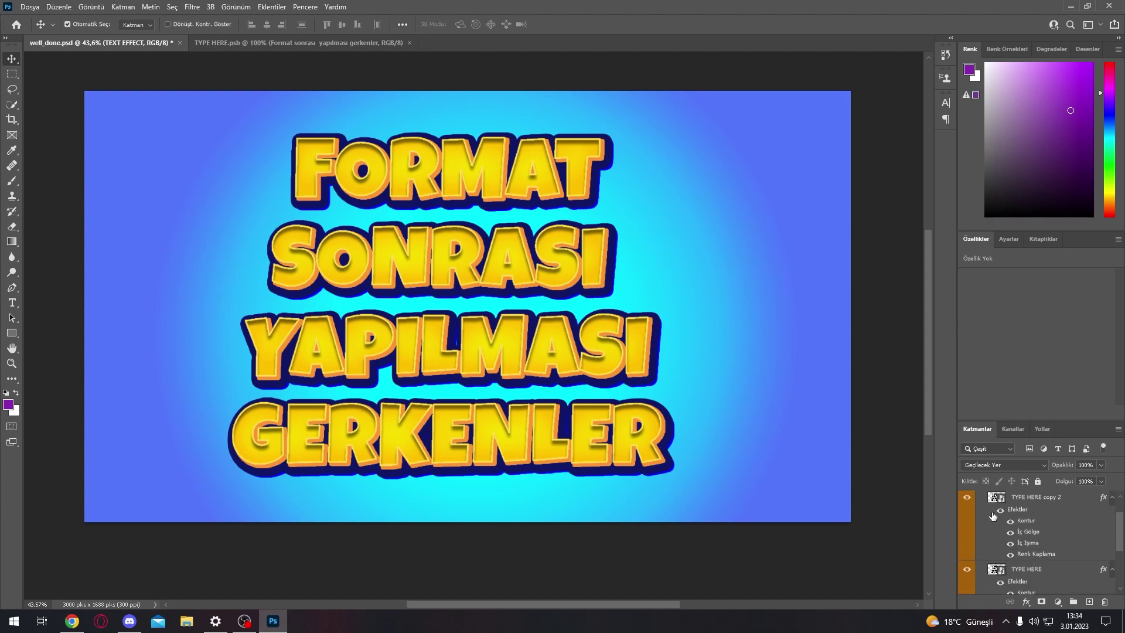
scroll(970, 545, "up", 2)
scroll(971, 537, "down", 2)
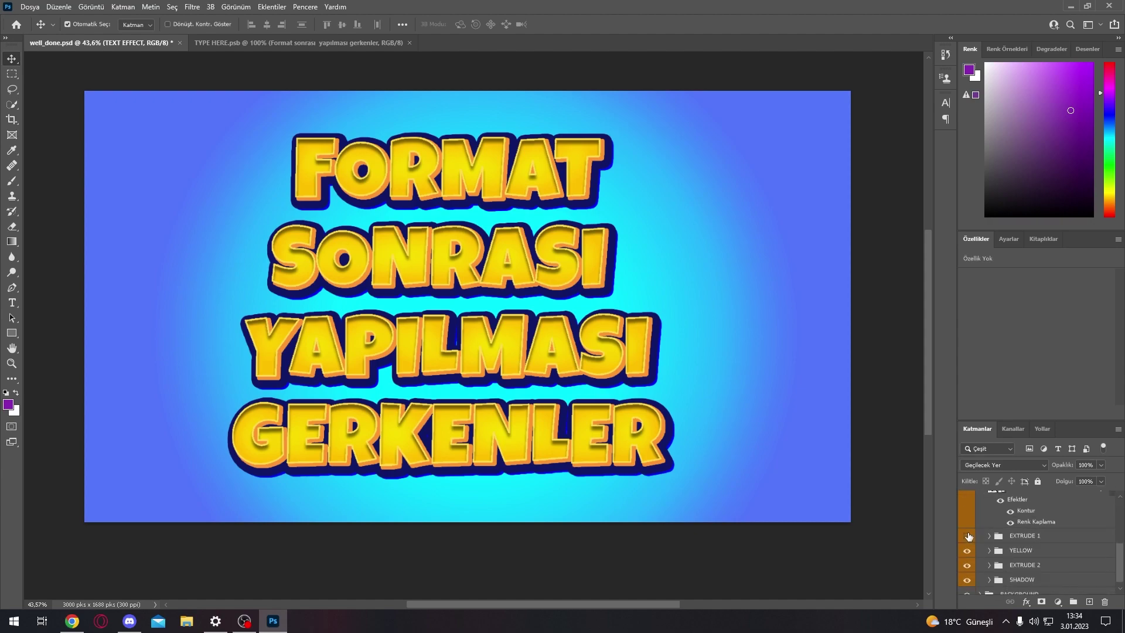
left_click(967, 535)
left_click(967, 535)
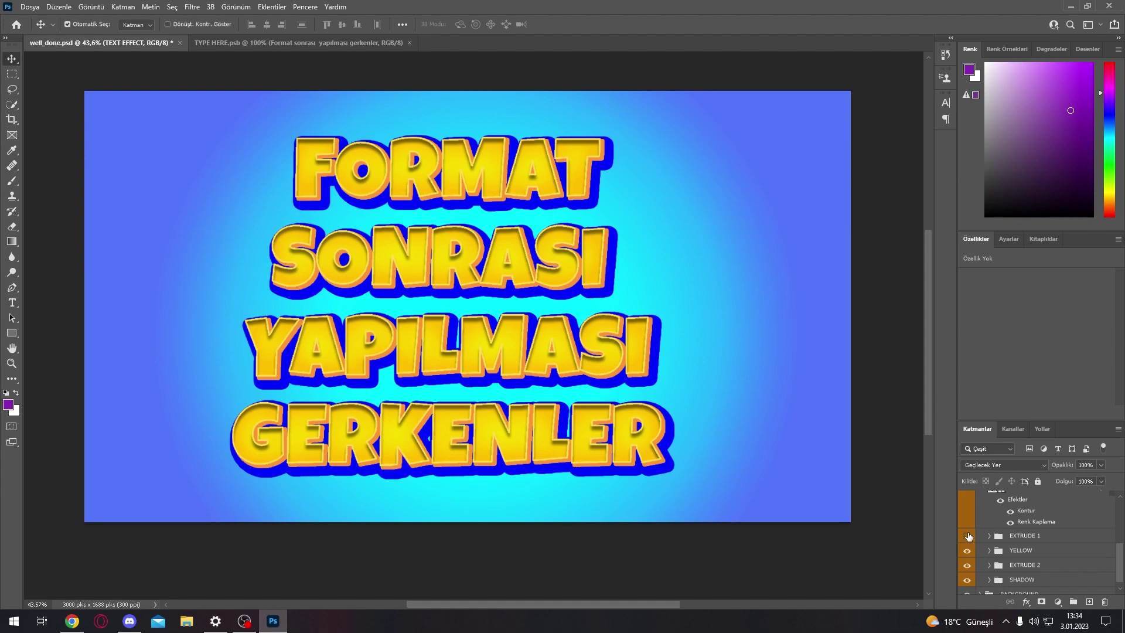
scroll(968, 548, "down", 1)
left_click(968, 543)
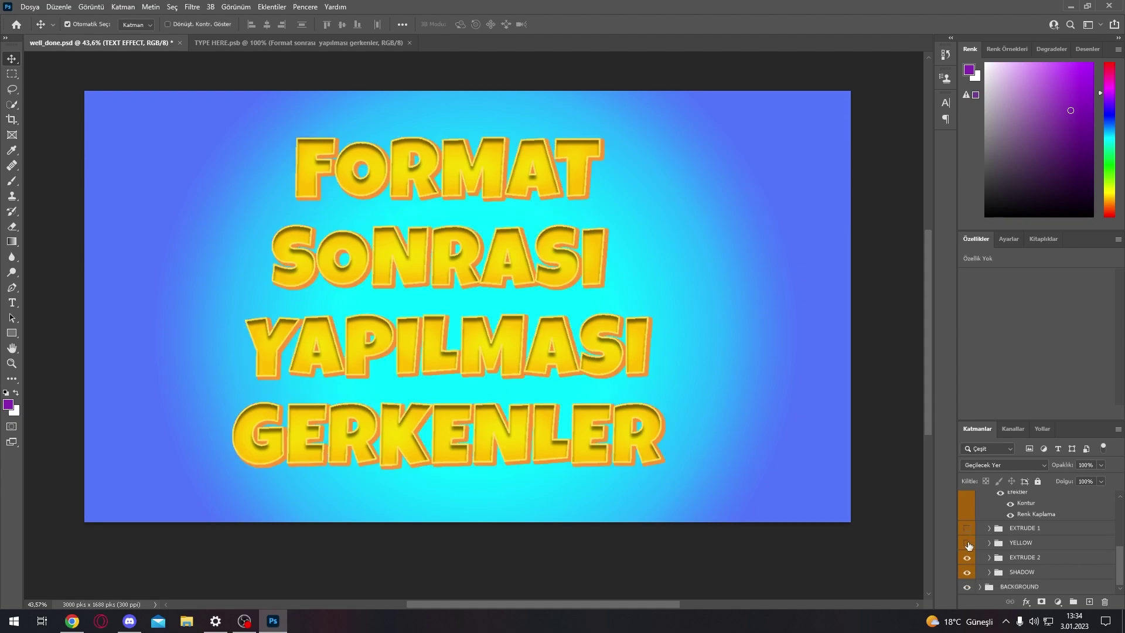
left_click(967, 557)
scroll(970, 538, "up", 1)
left_click(967, 562)
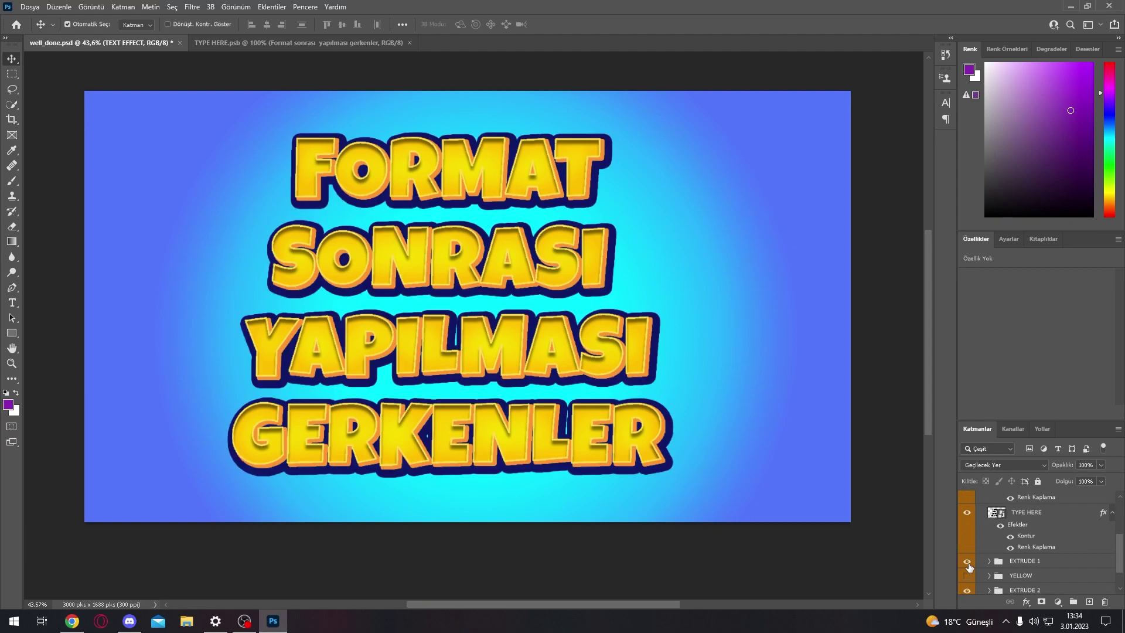
left_click(983, 564)
scroll(972, 556, "down", 1)
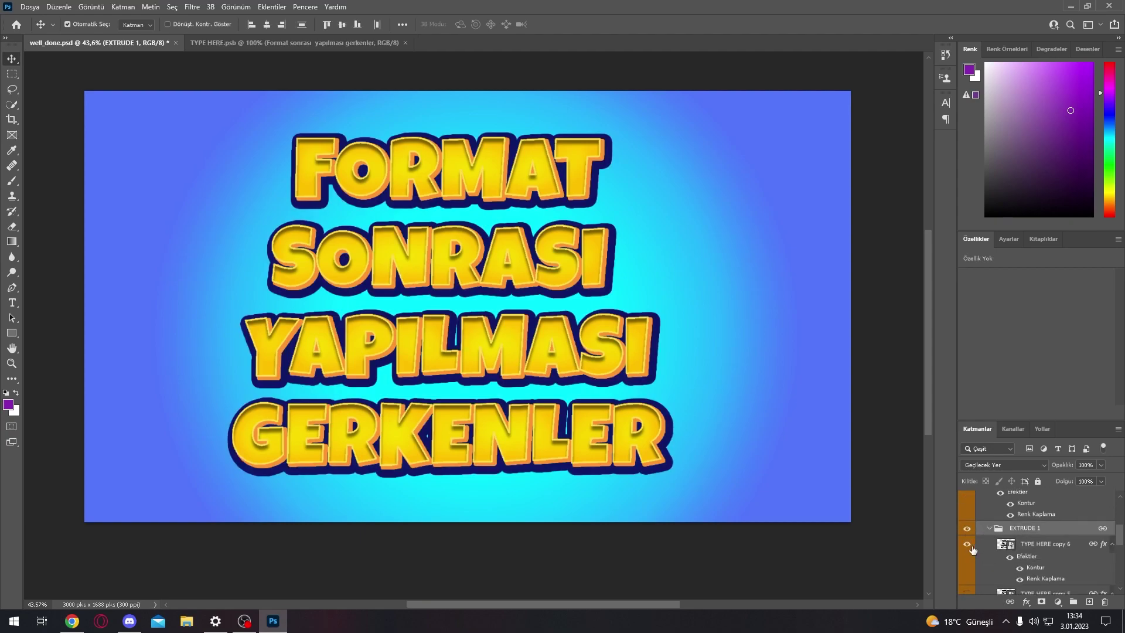
left_click(968, 544)
left_click(967, 544)
left_click(1037, 544)
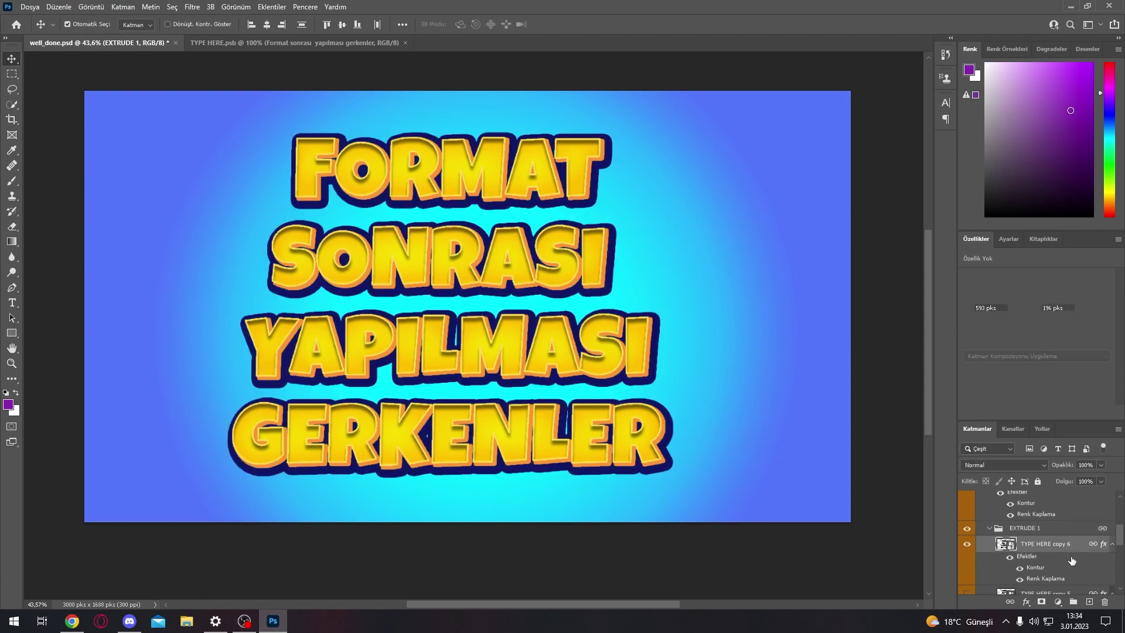
key("h")
Reduce TYPE HERE copy 6's stroke from 68 to about 45 px
double_click(1055, 545)
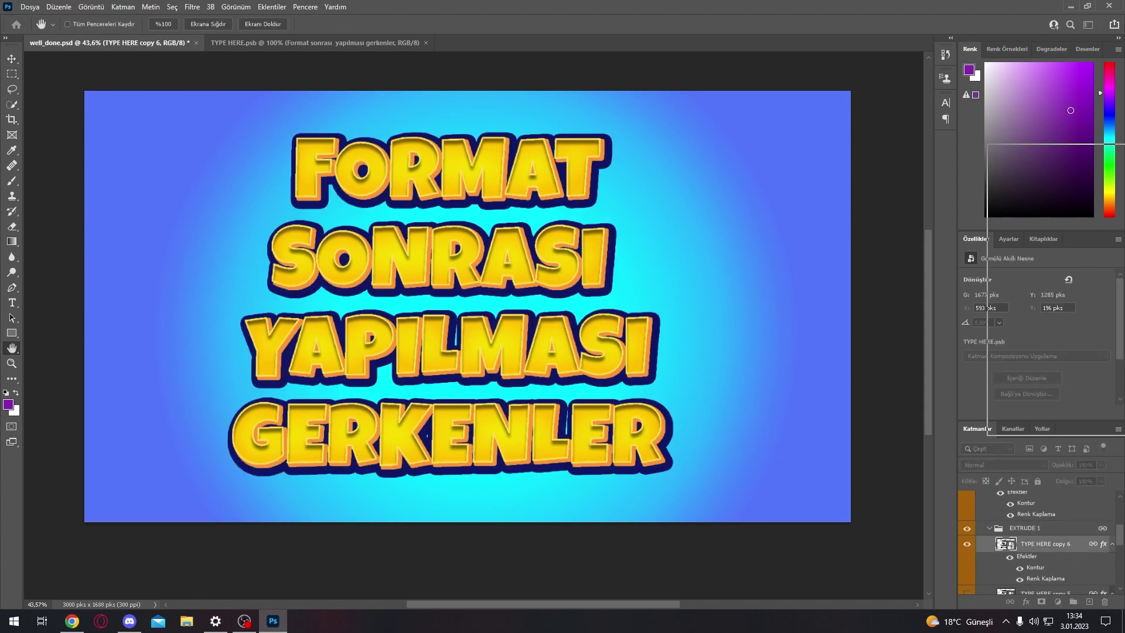
left_click(472, 237)
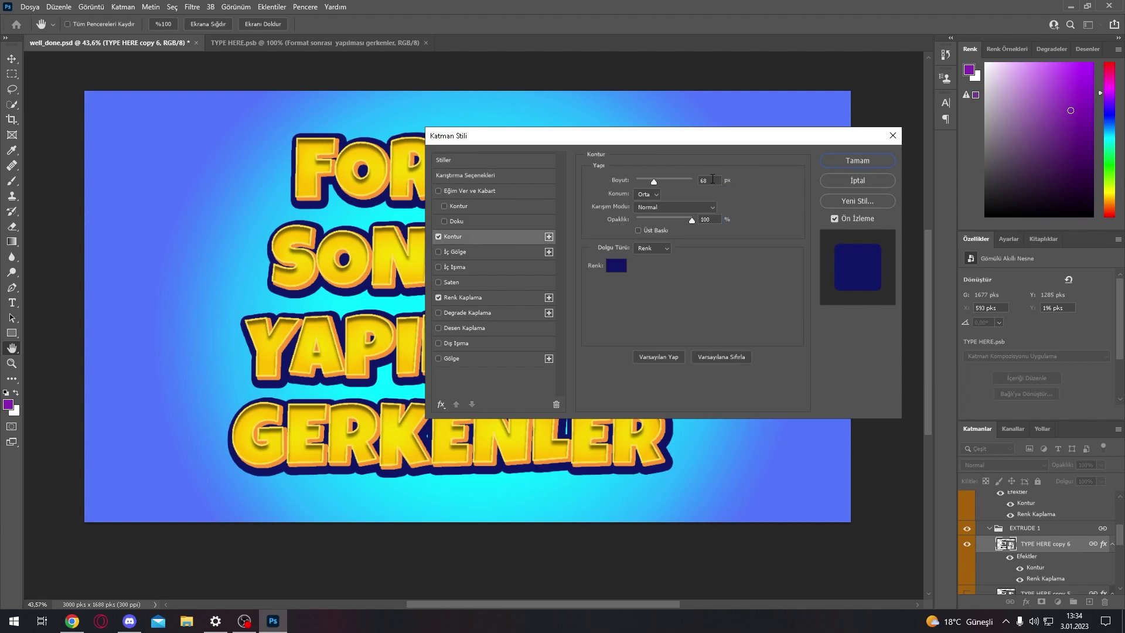
left_click_drag(653, 180, 650, 178)
left_click(498, 297)
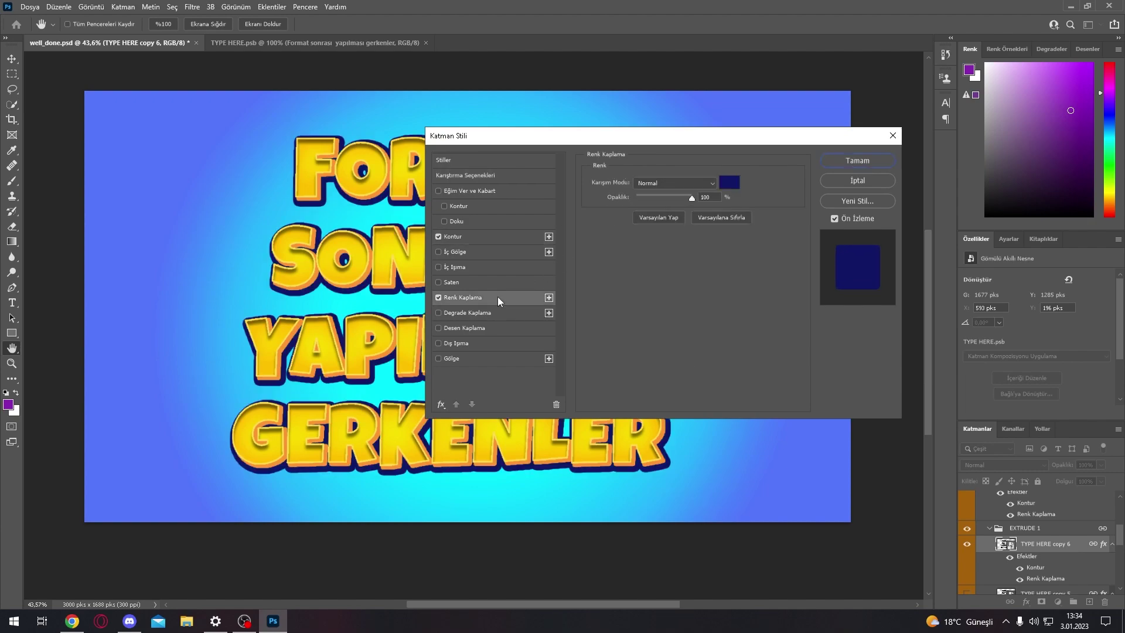
left_click(463, 237)
left_click_drag(650, 181, 648, 181)
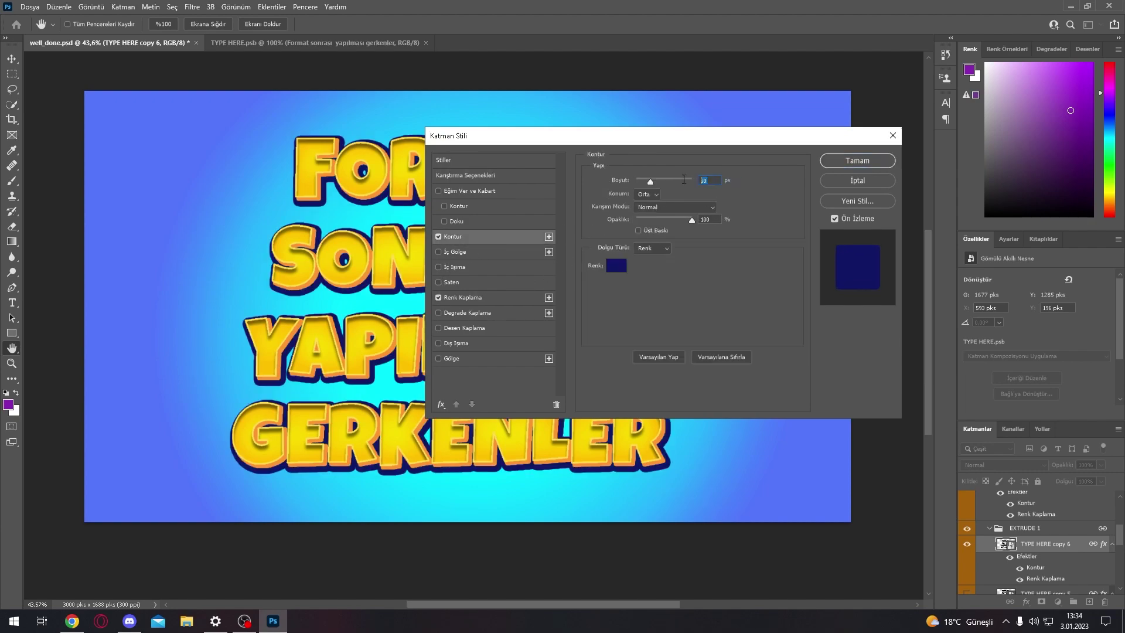
left_click(857, 160)
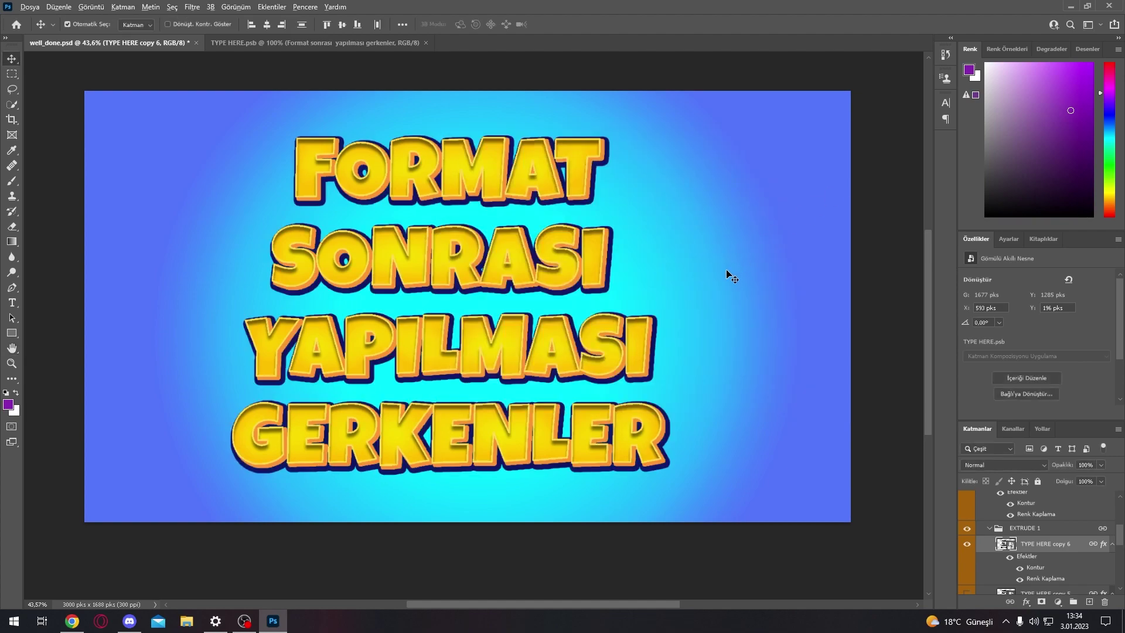
Try a free transform on the text layer and toggle TYPE HERE copy 6 visibility
key("ctrl+t")
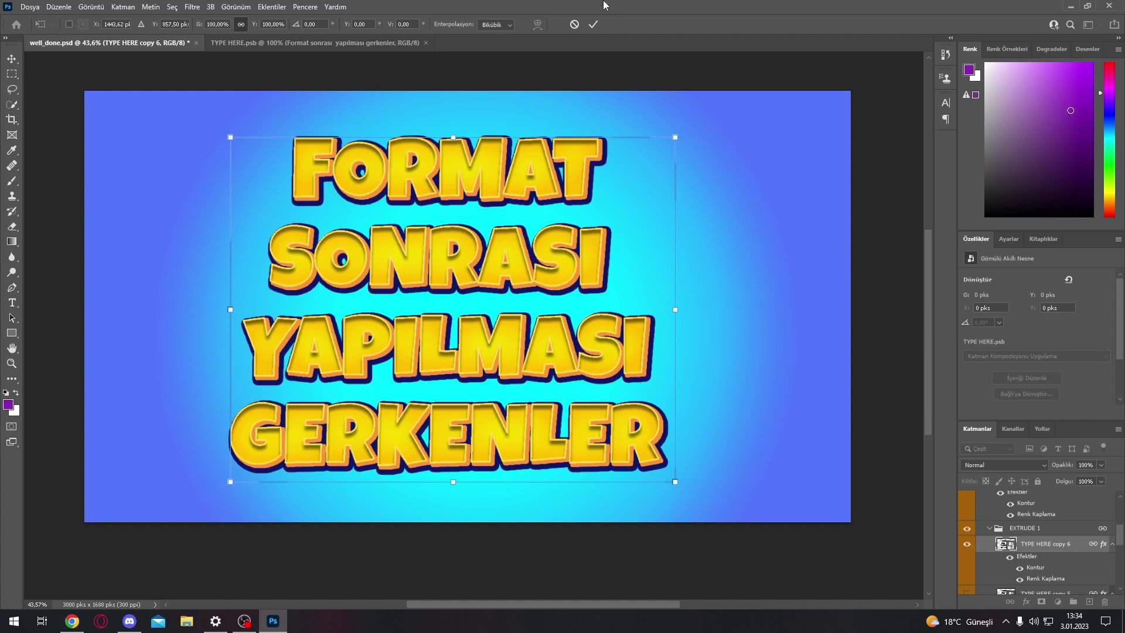
left_click(592, 24)
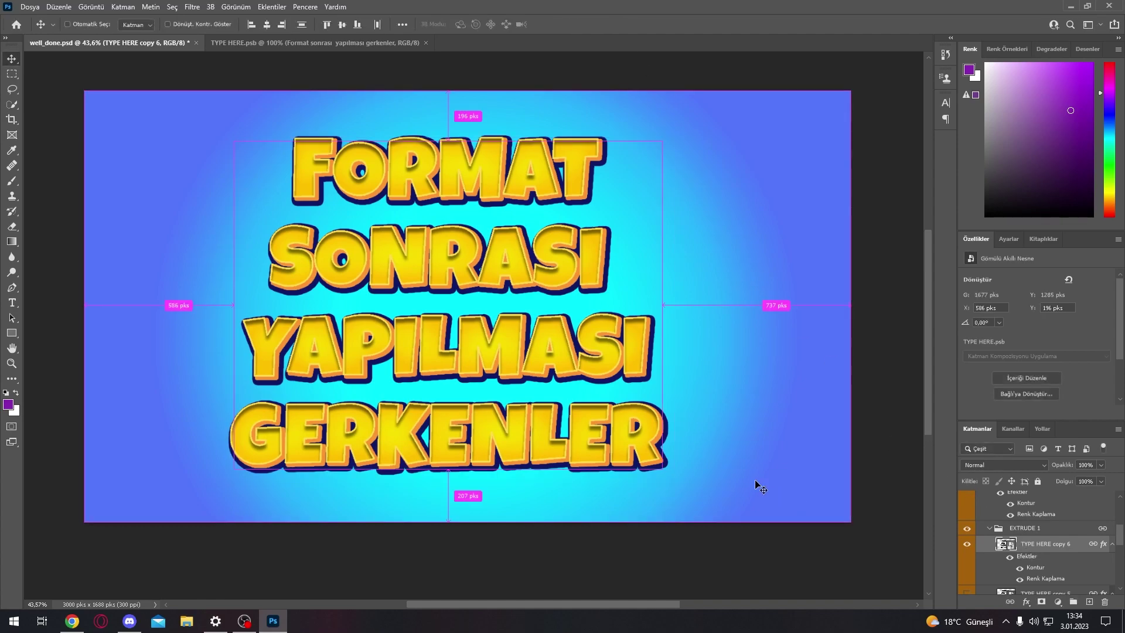
key("ctrl+t")
scroll(1040, 560, "down", 1)
scroll(1040, 561, "down", 1)
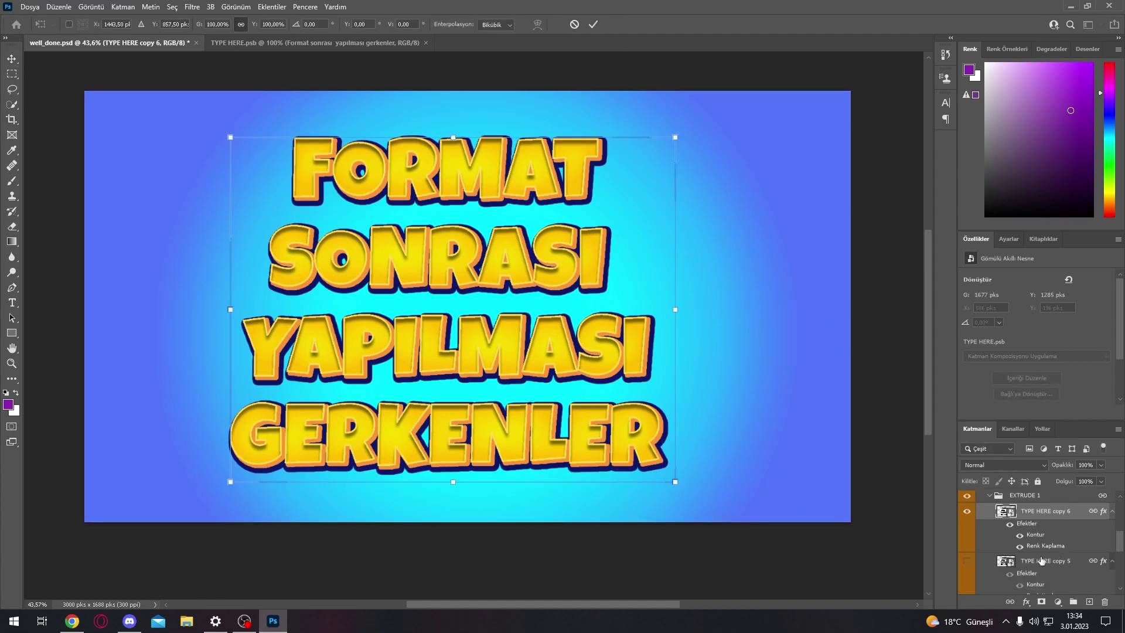
left_click(967, 512)
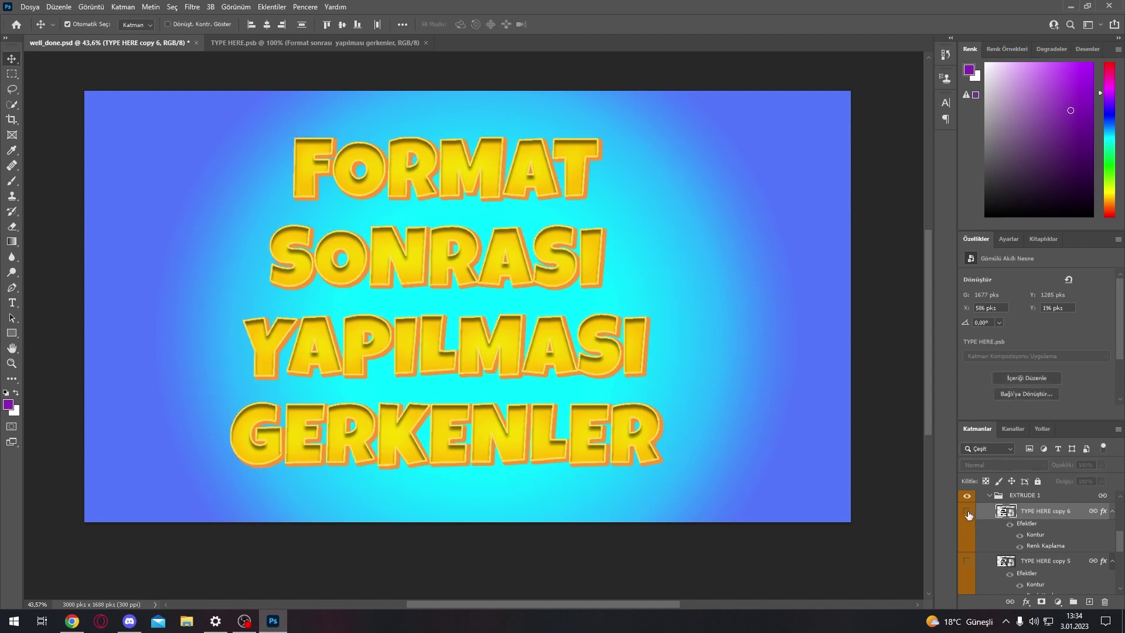
left_click(969, 513)
Show TYPE HERE copy 5, thin its stroke to 35 px, then hide it
left_click(967, 562)
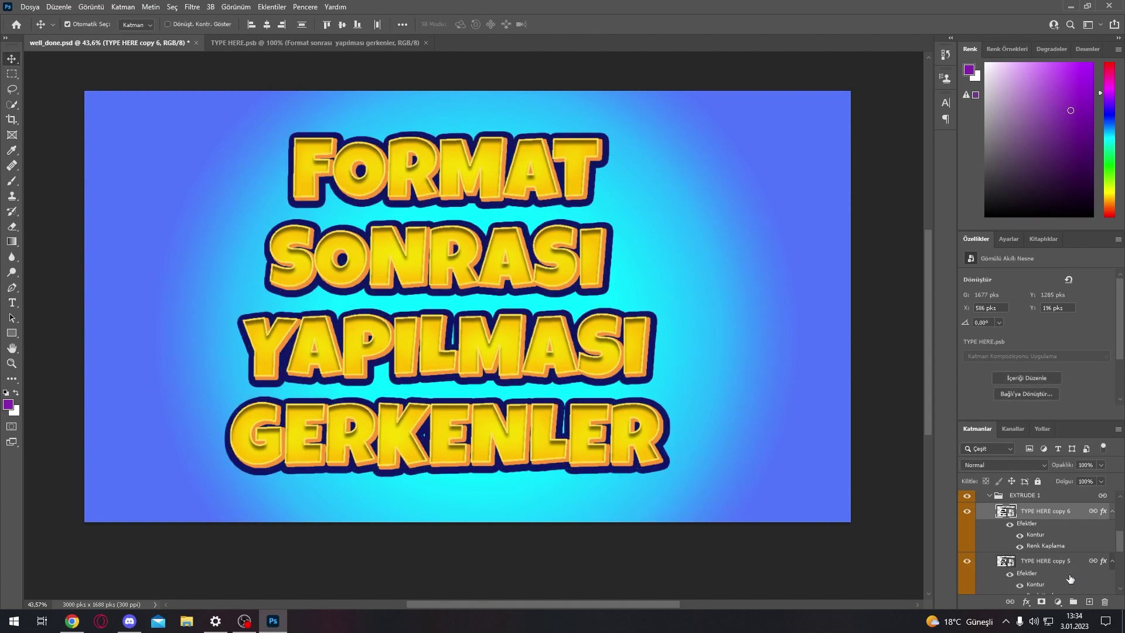
double_click(1035, 584)
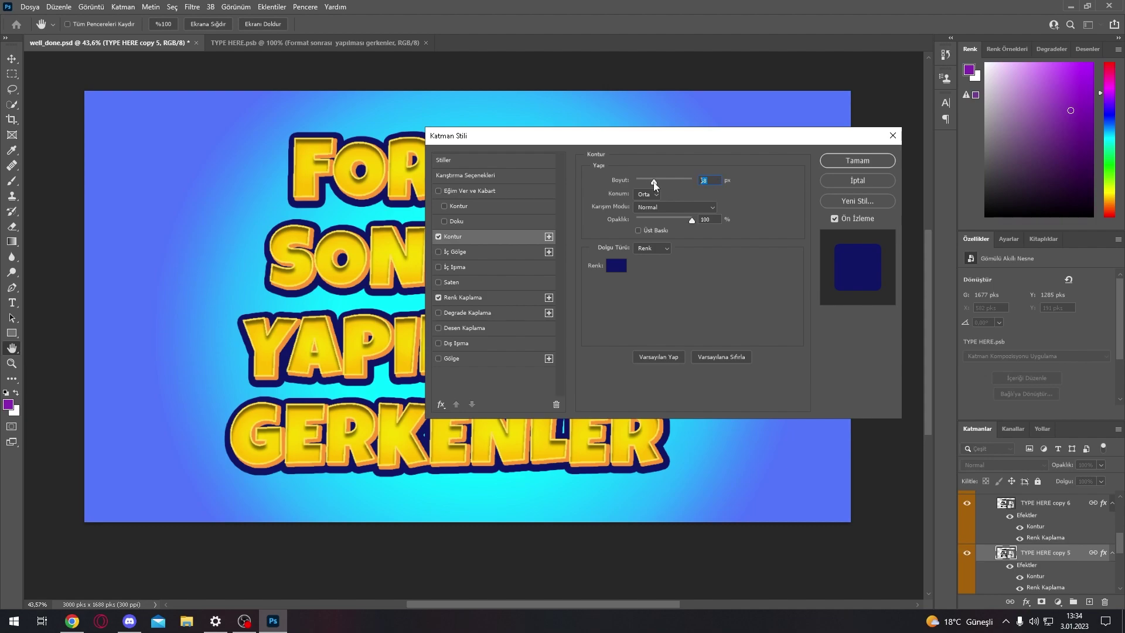
left_click_drag(655, 183, 647, 183)
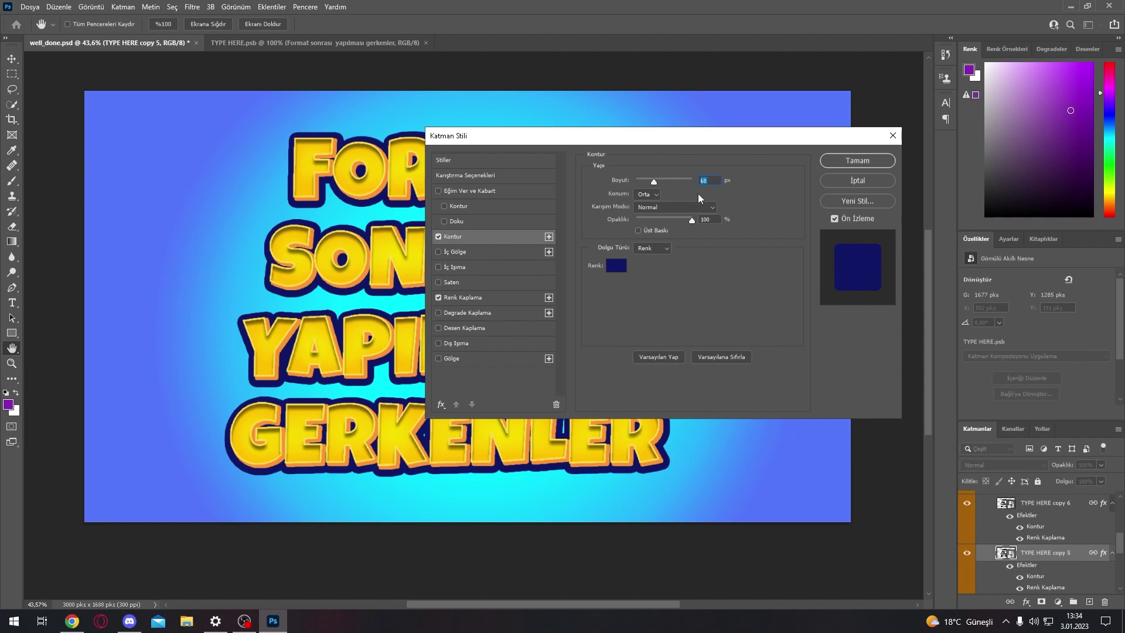
left_click(867, 164)
left_click(967, 552)
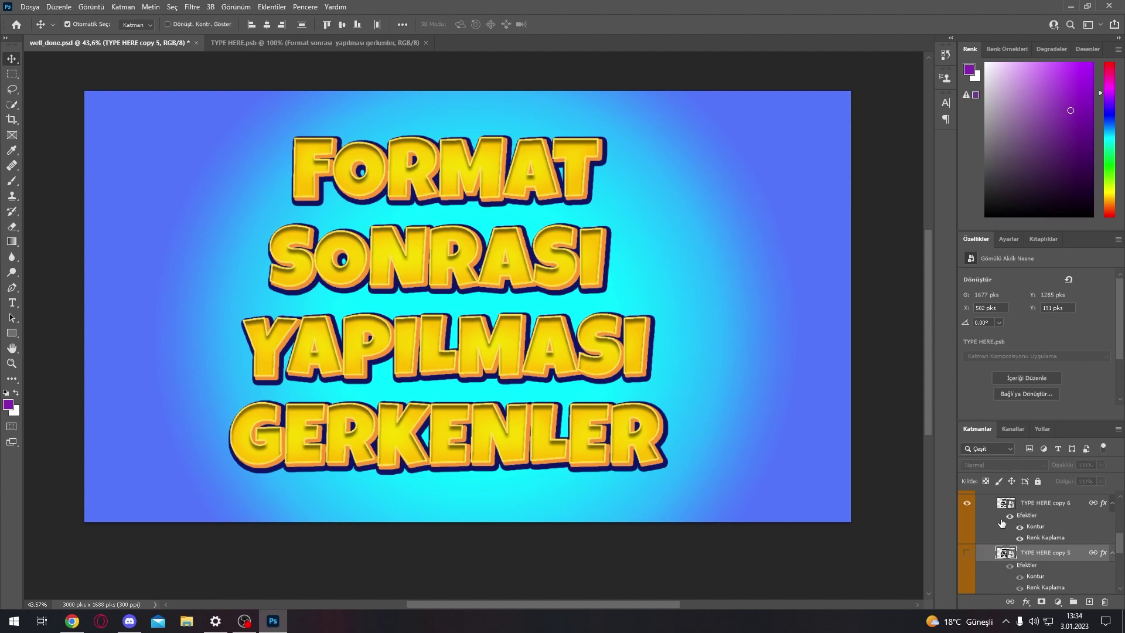
scroll(1002, 523, "down", 1)
scroll(990, 533, "down", 1)
Show TYPE HERE copy 4 and set its navy stroke size to 50 px
left_click(967, 540)
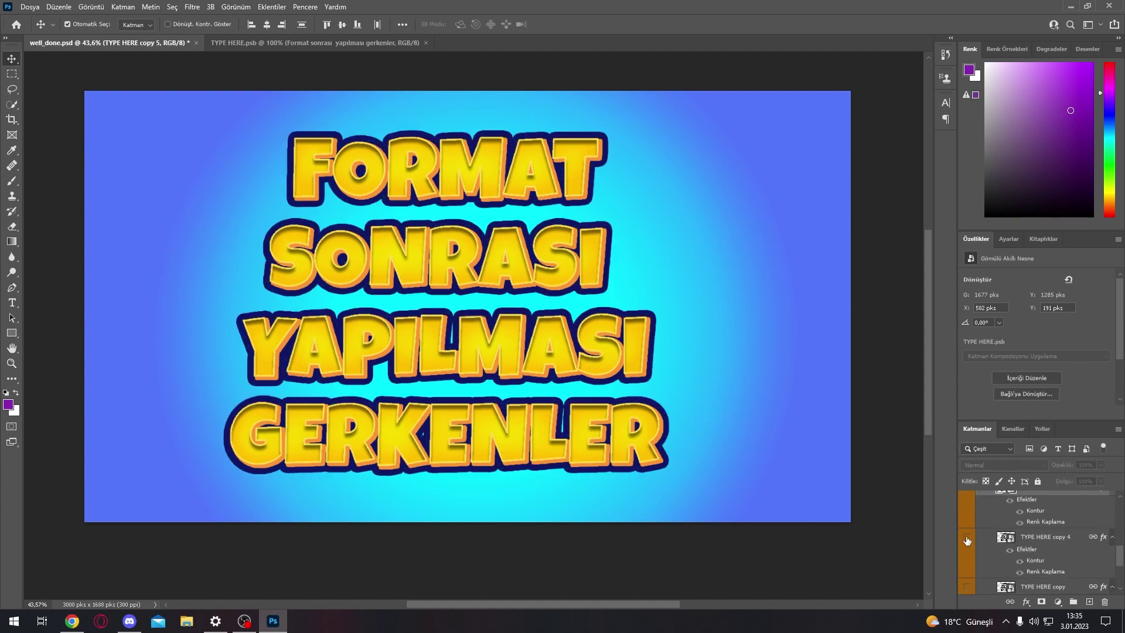
left_click(966, 540)
left_click(967, 539)
scroll(966, 536, "up", 1)
scroll(965, 527, "up", 1)
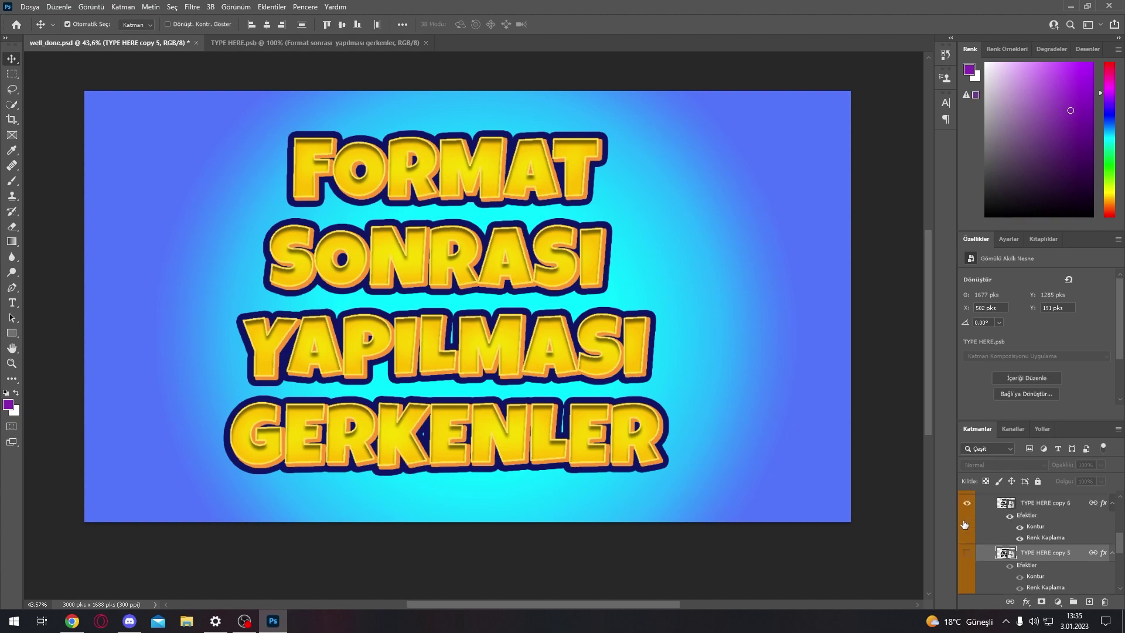
scroll(969, 518, "down", 2)
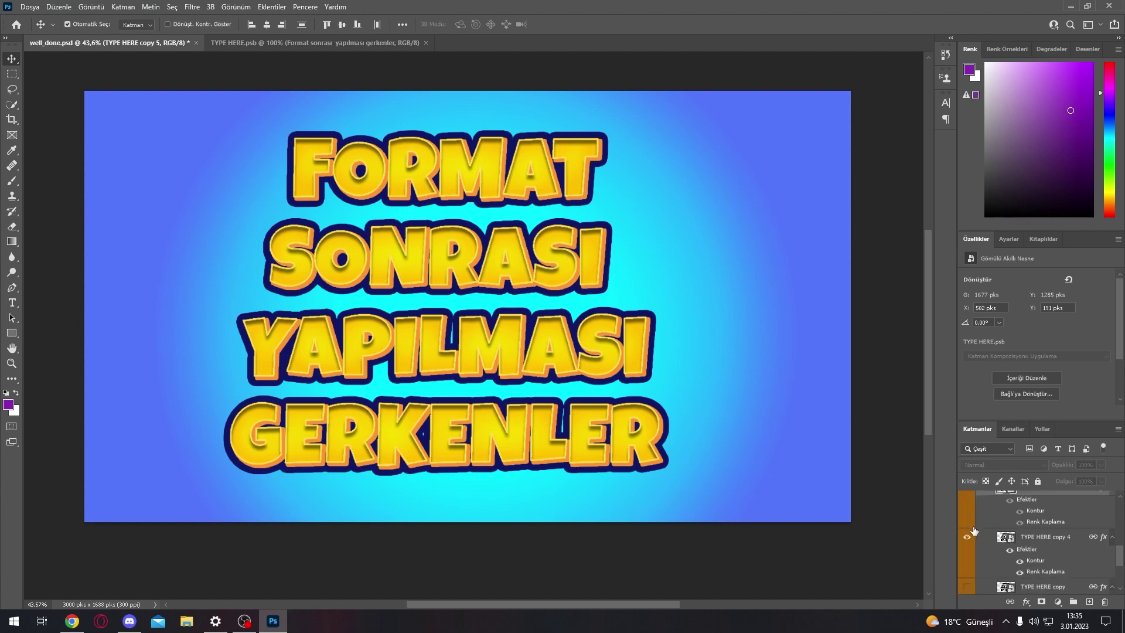
double_click(1084, 556)
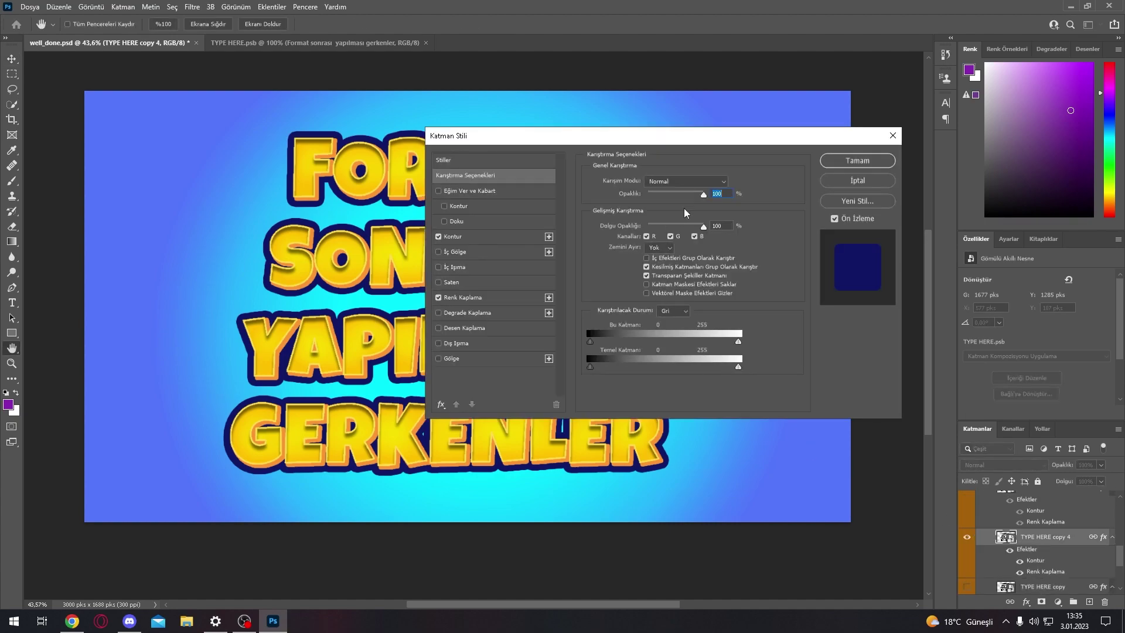
left_click(502, 240)
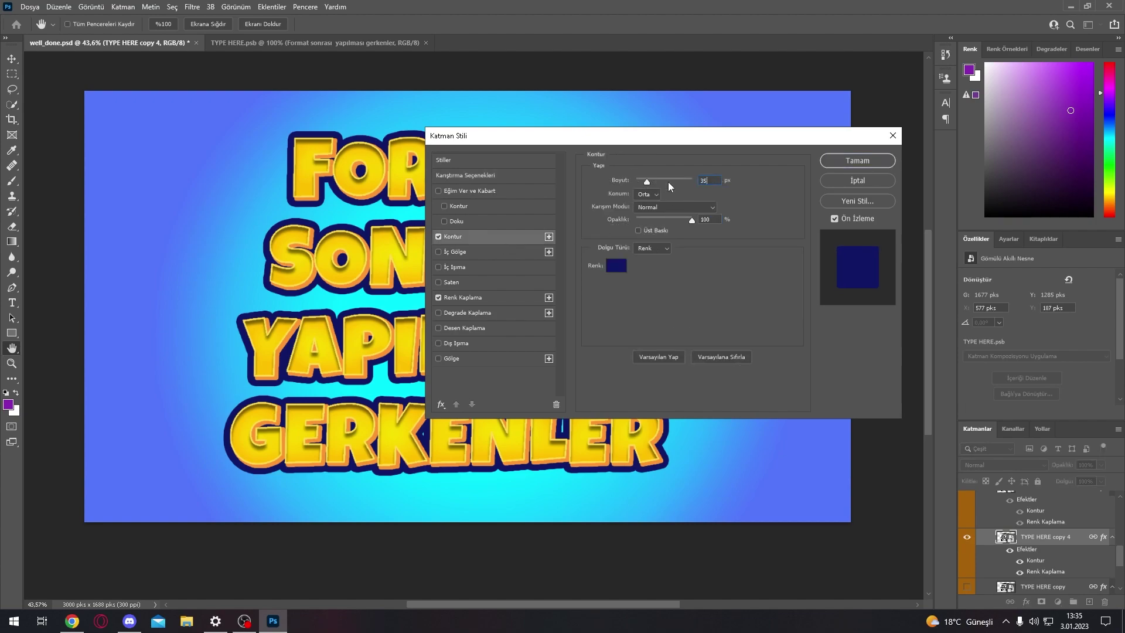
left_click_drag(668, 181, 649, 182)
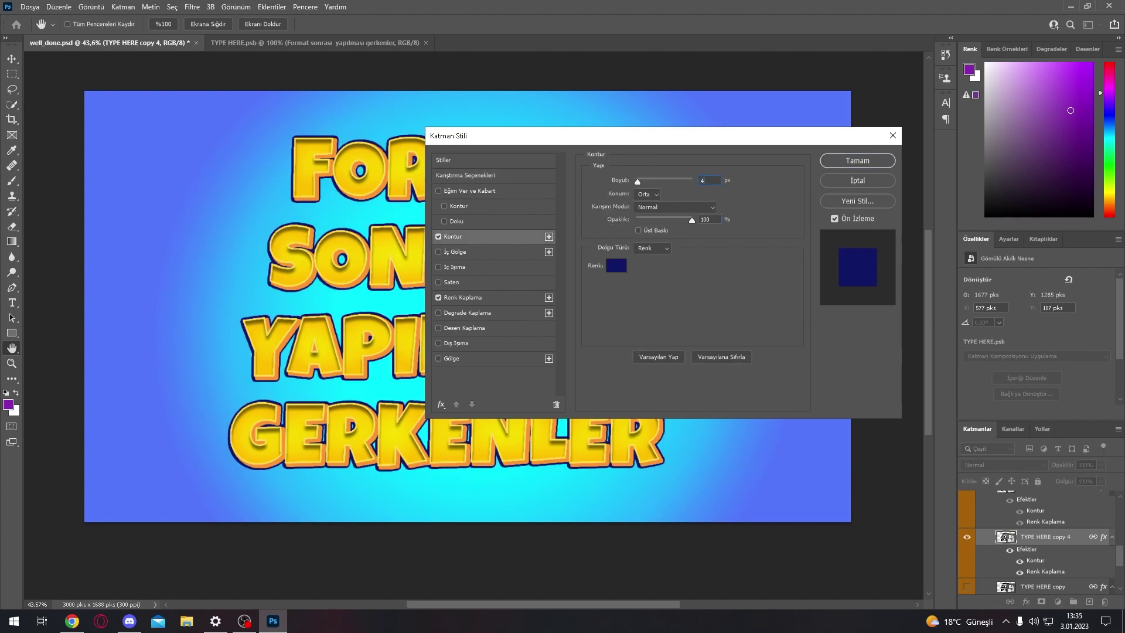
type("50")
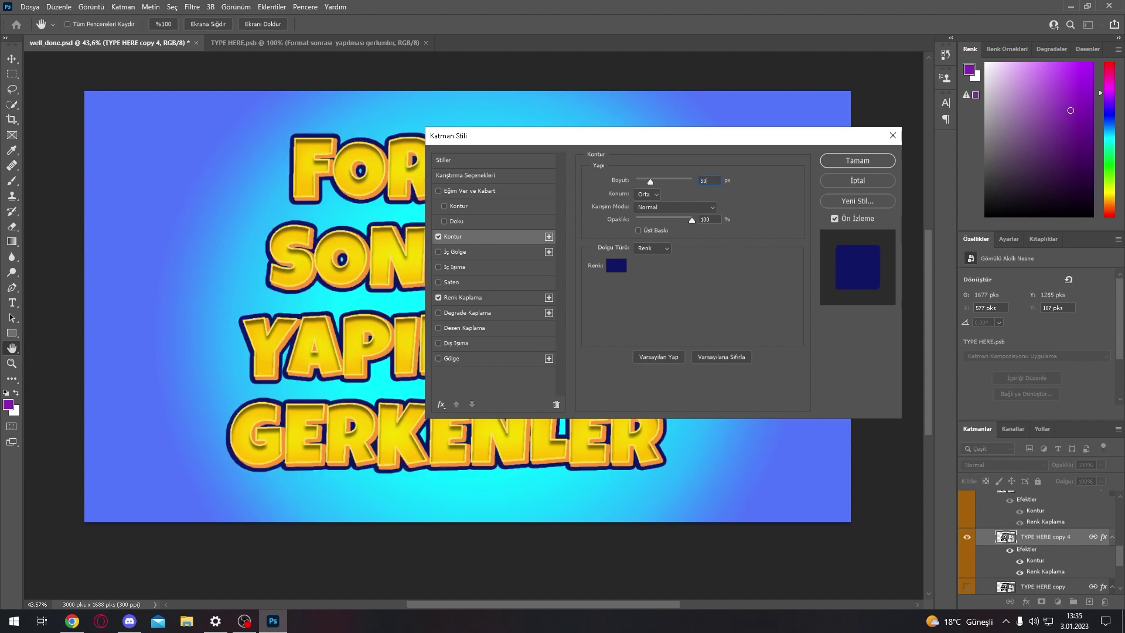
left_click(838, 163)
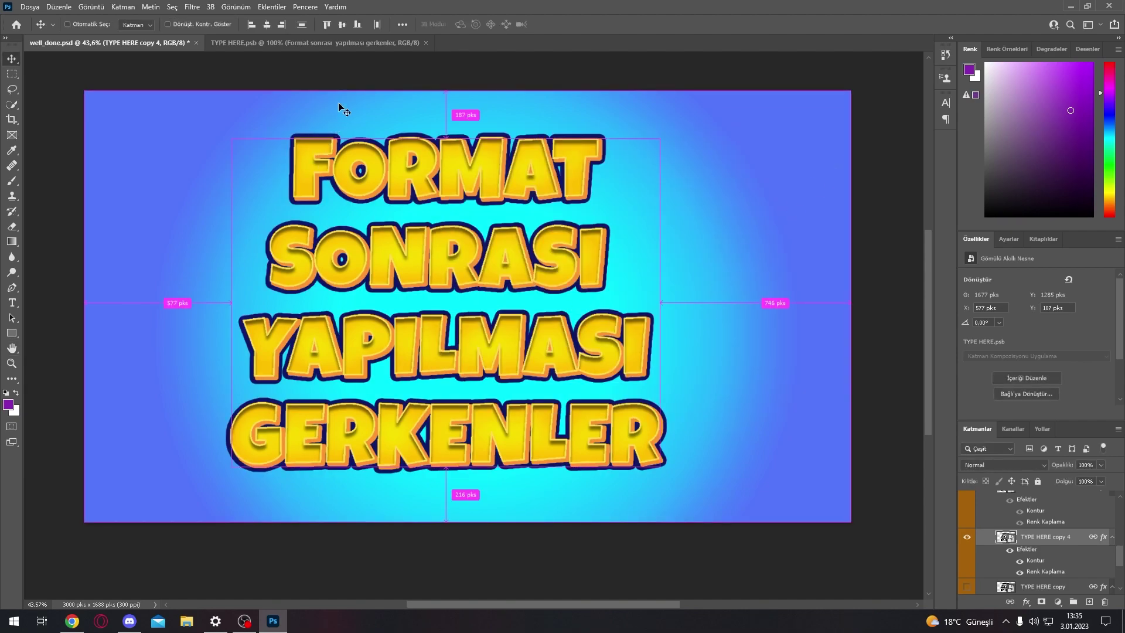
Raise the TYPE HERE.psb title tracking to 35 and preview it in well_done.psd
left_click(340, 43)
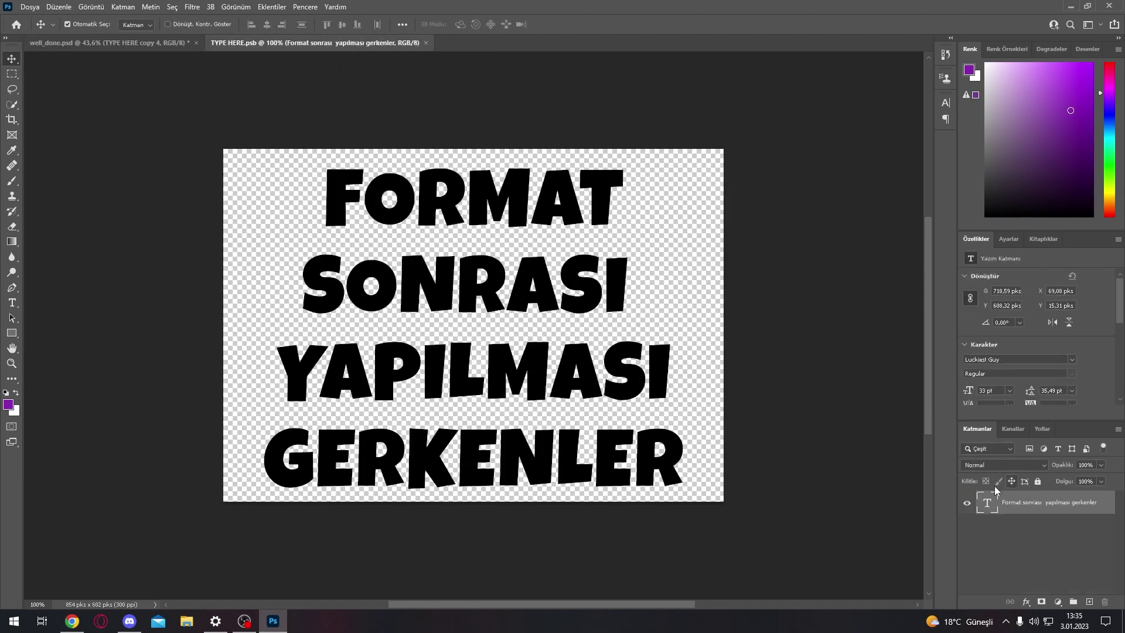
double_click(984, 508)
left_click(1056, 384)
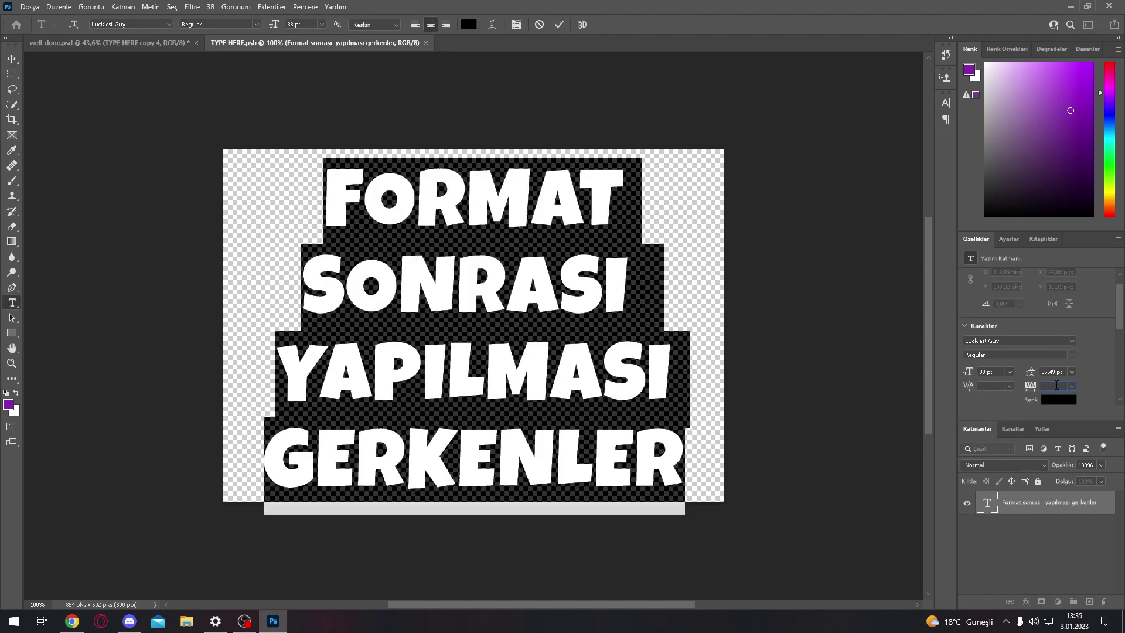
type("35")
key("Return")
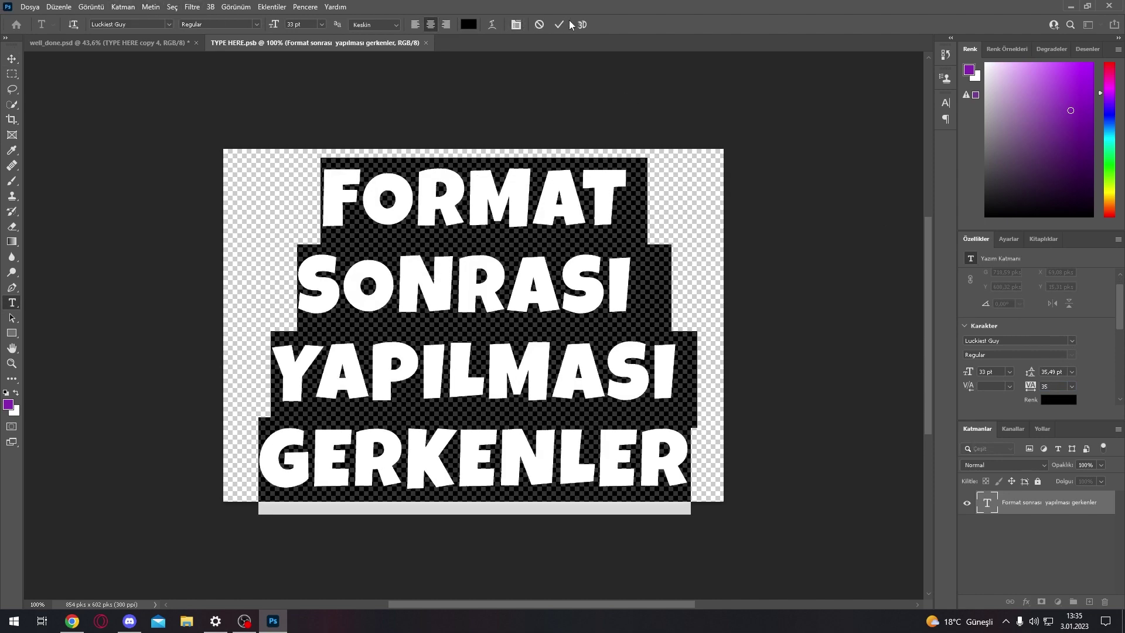
left_click(559, 24)
key("v")
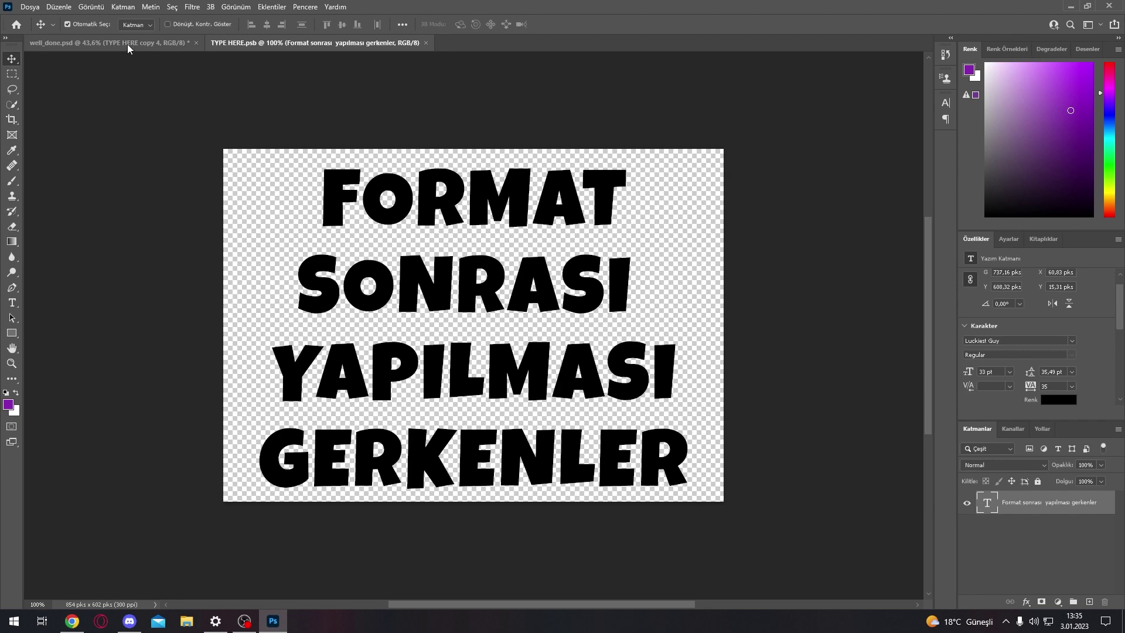
left_click(128, 44)
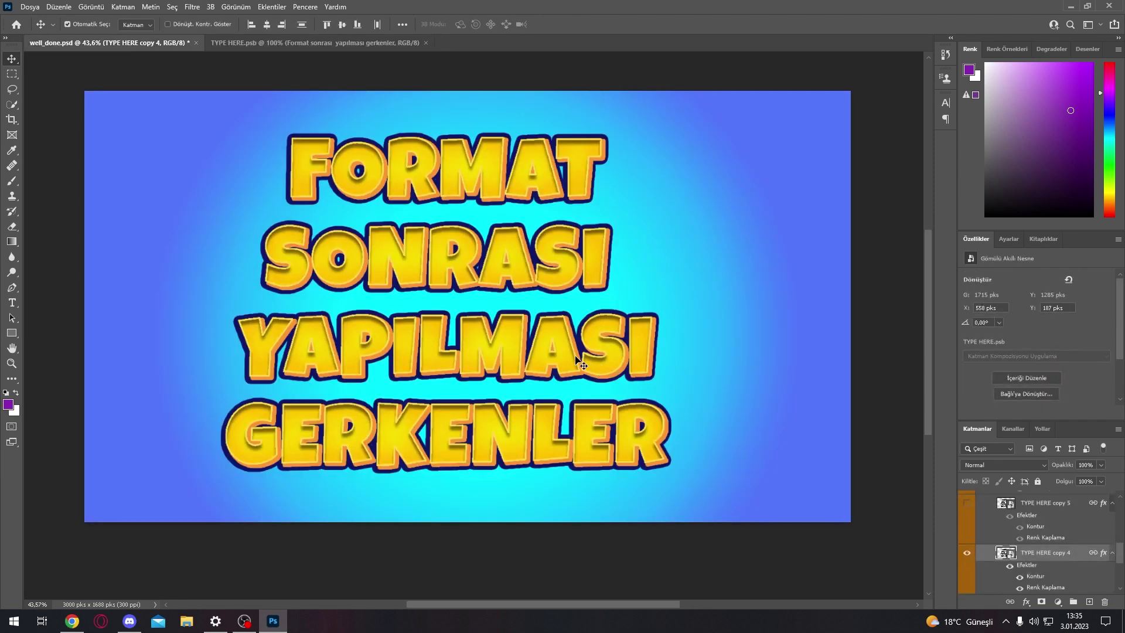
Raise the title tracking to 75 and check the spacing in well_done.psd
left_click(351, 44)
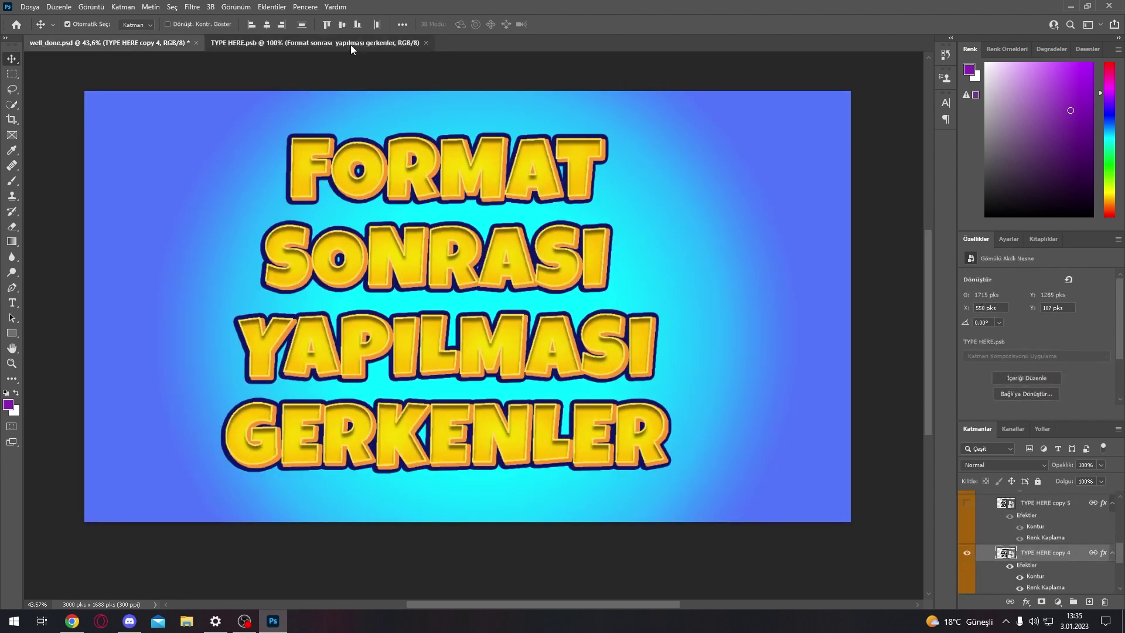
double_click(994, 505)
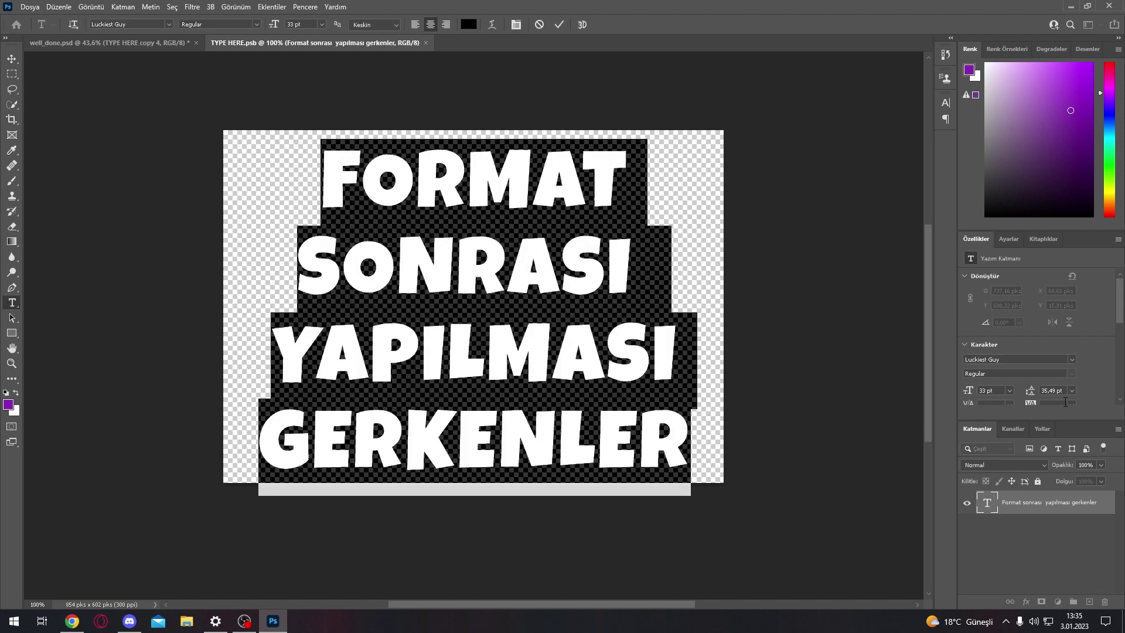
type("60")
key("Return")
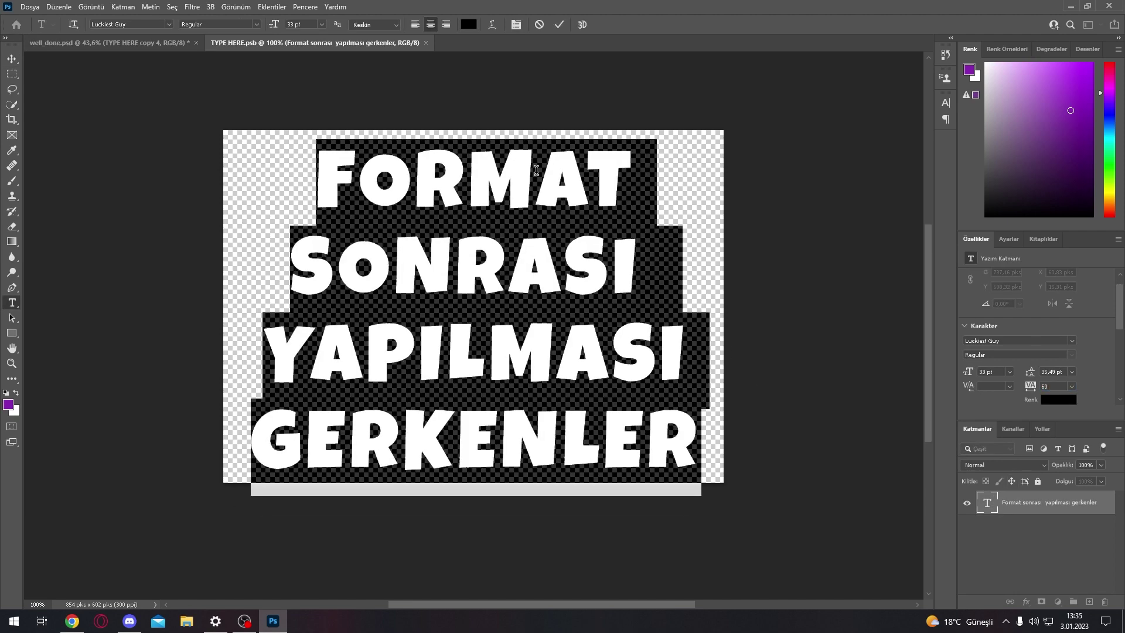
left_click(1049, 386)
type("78")
key("Return")
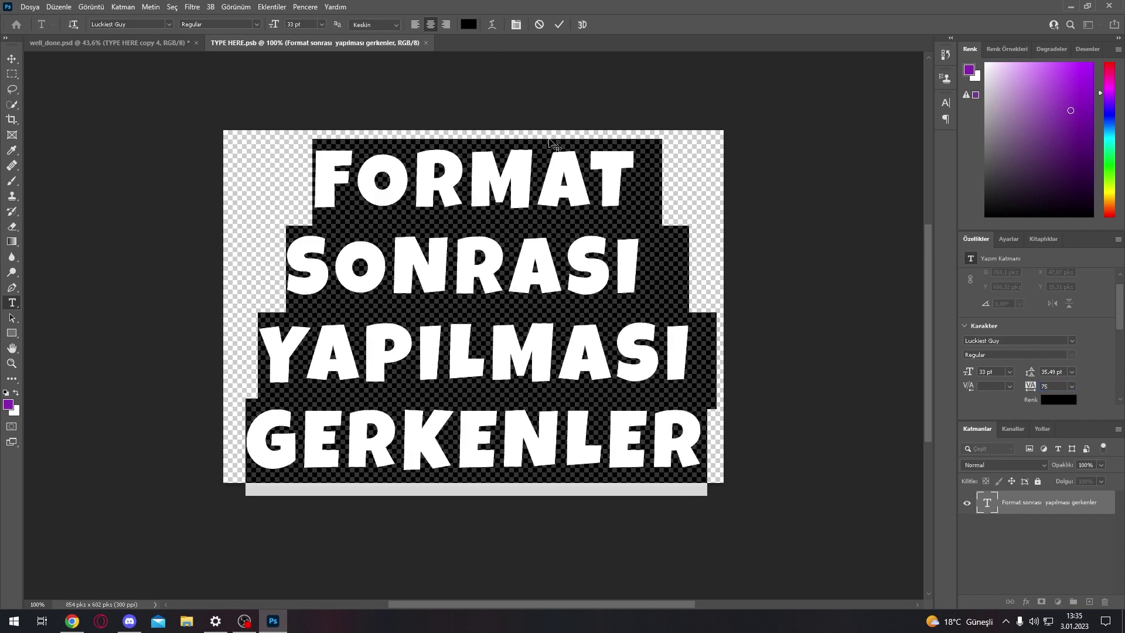
left_click(558, 25)
key("v")
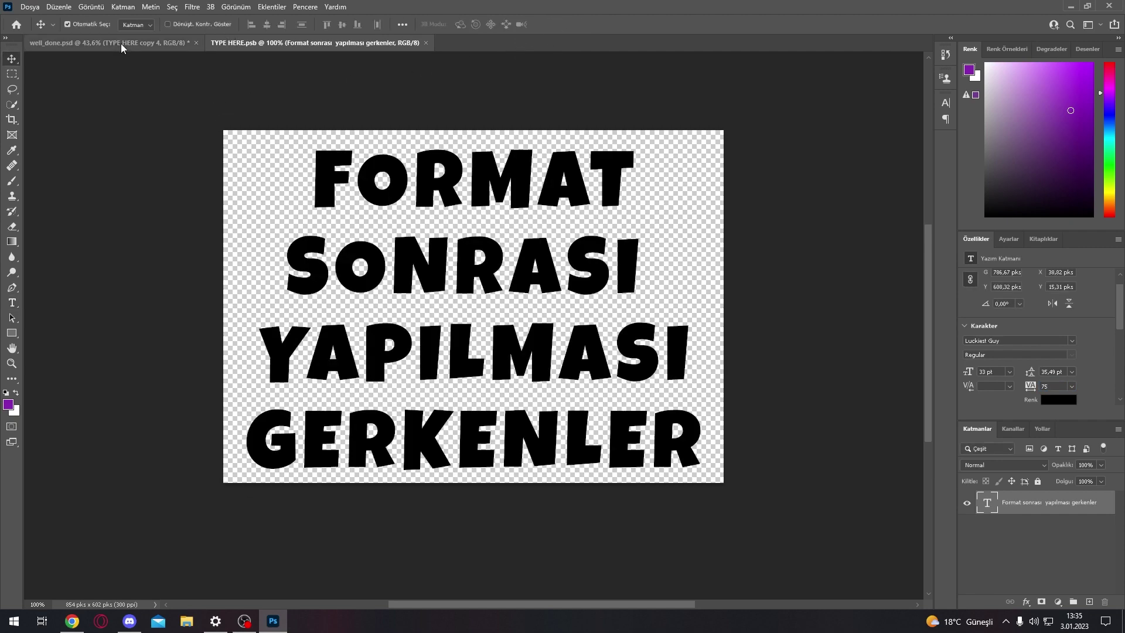
left_click(121, 43)
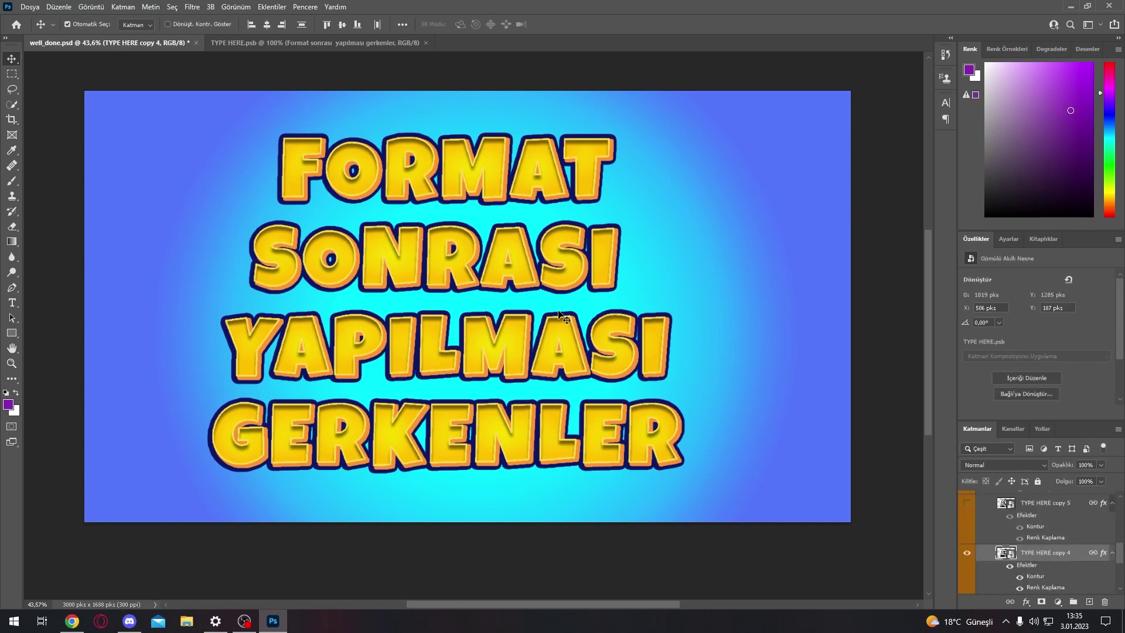
key("ctrl")
scroll(1032, 524, "up", 5)
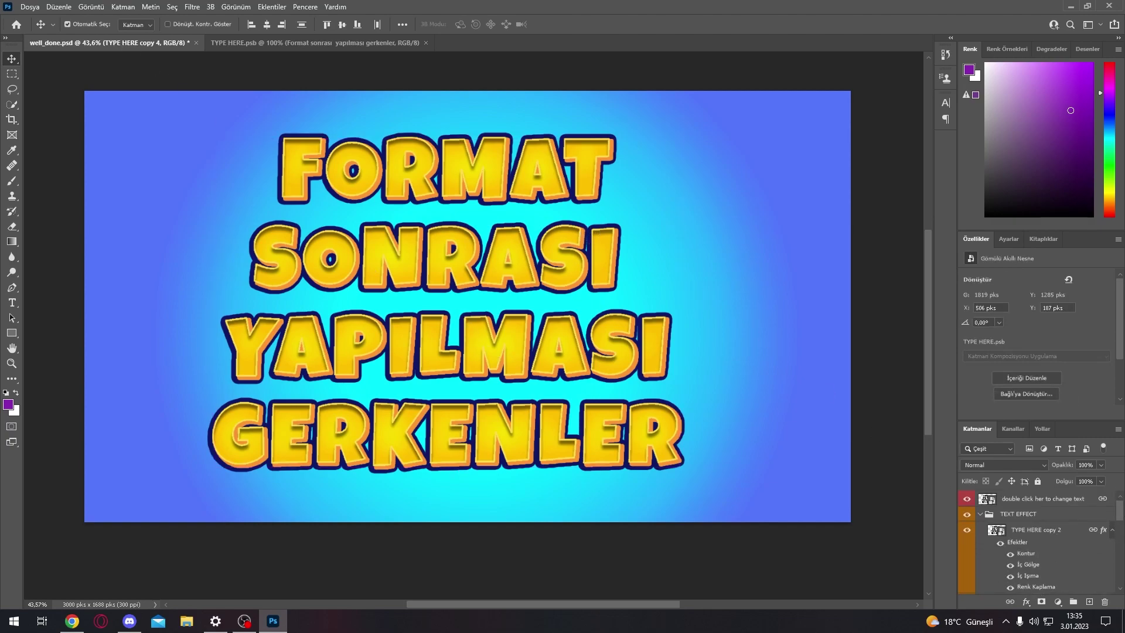
Rotate the TEXT EFFECT group about -6.59° and move it toward the right
left_click(980, 514)
key("ctrl+t")
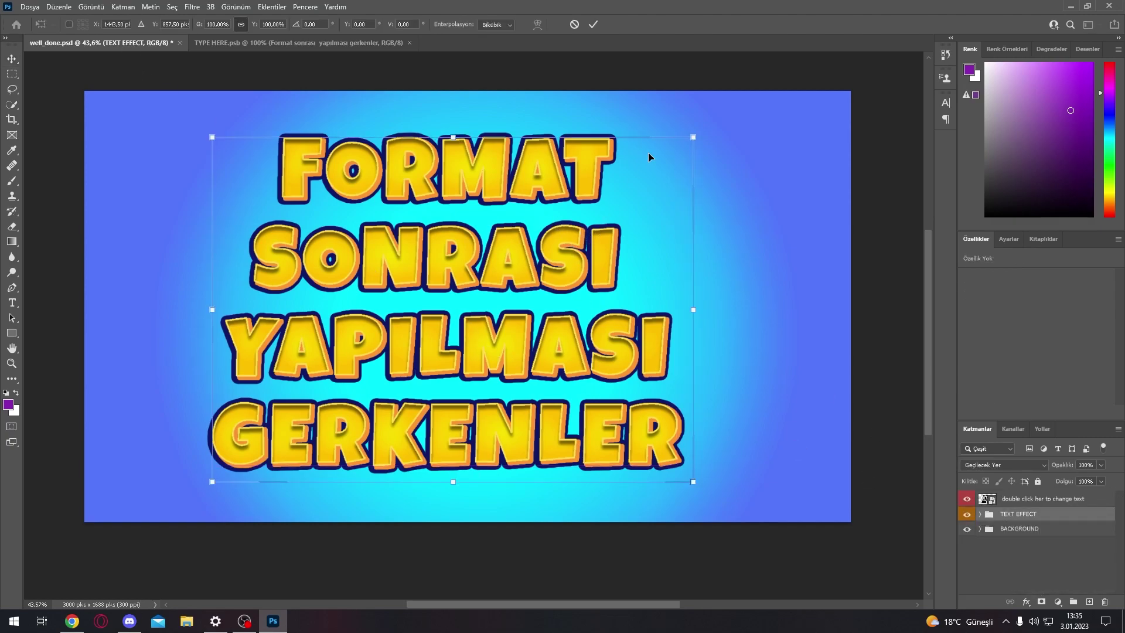
left_click_drag(696, 110, 681, 92)
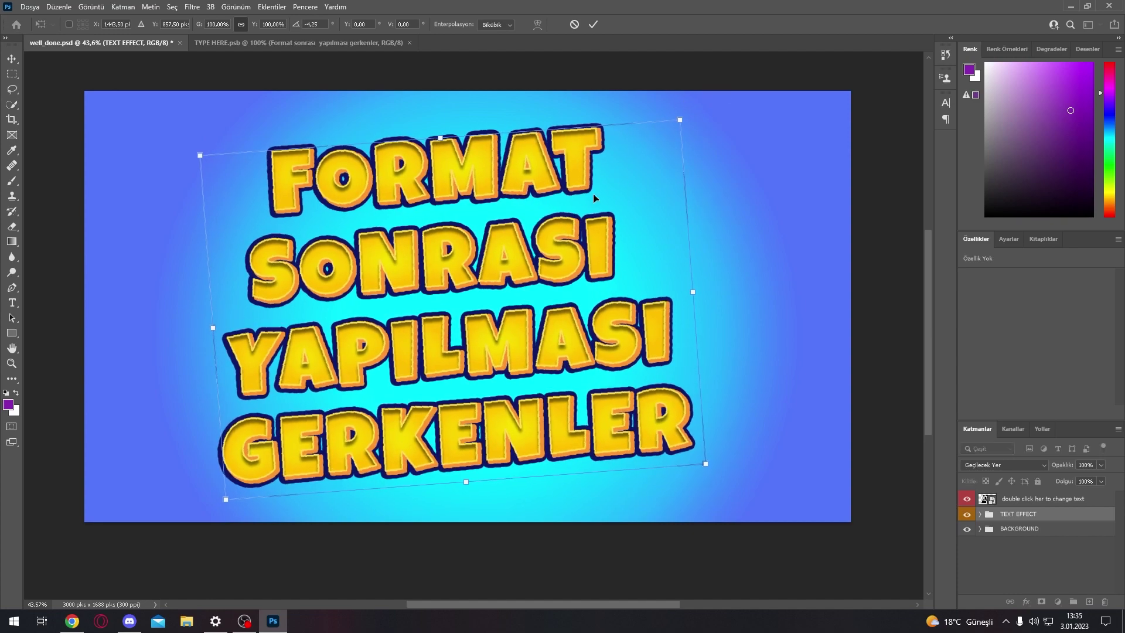
left_click_drag(686, 218, 688, 220)
left_click_drag(784, 85, 777, 81)
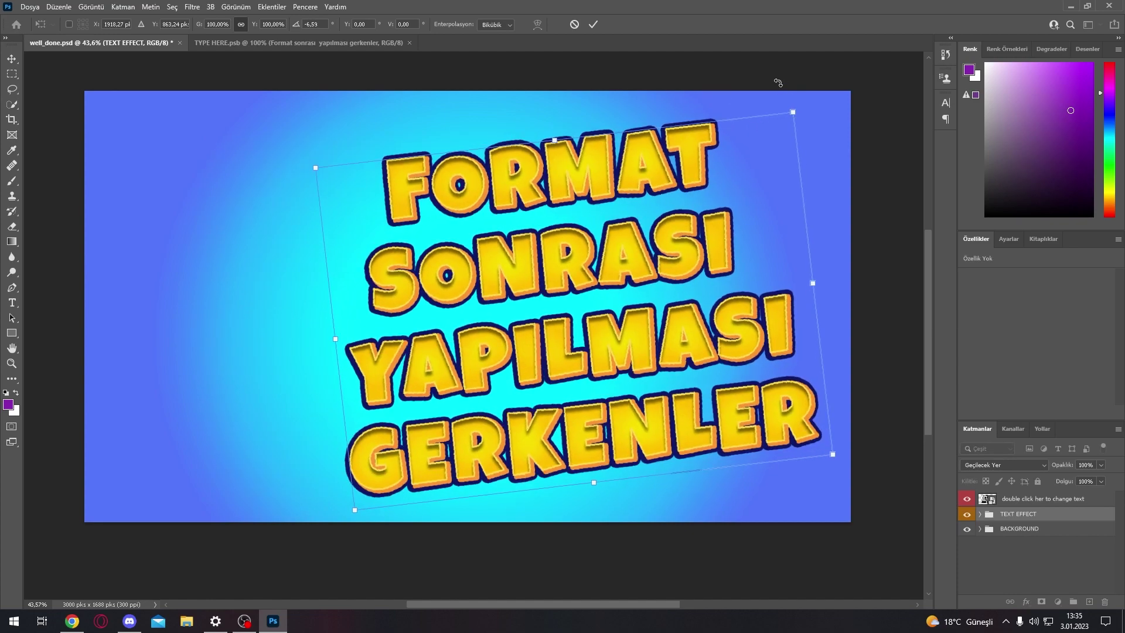
left_click_drag(475, 324, 540, 325)
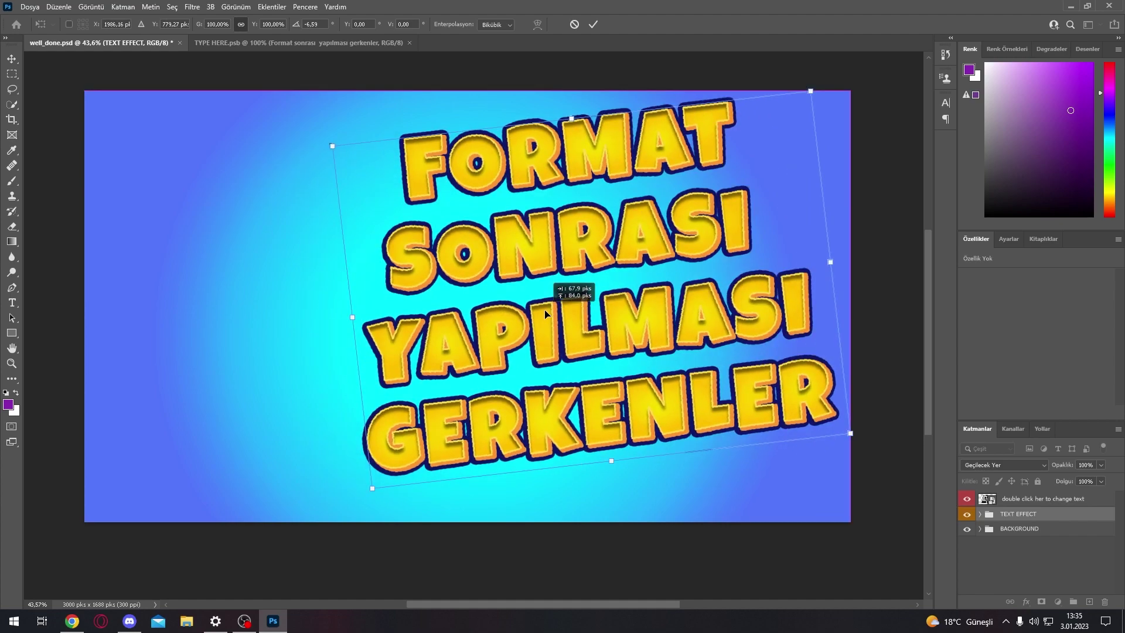
left_click(593, 24)
left_click(72, 621)
left_click(332, 8)
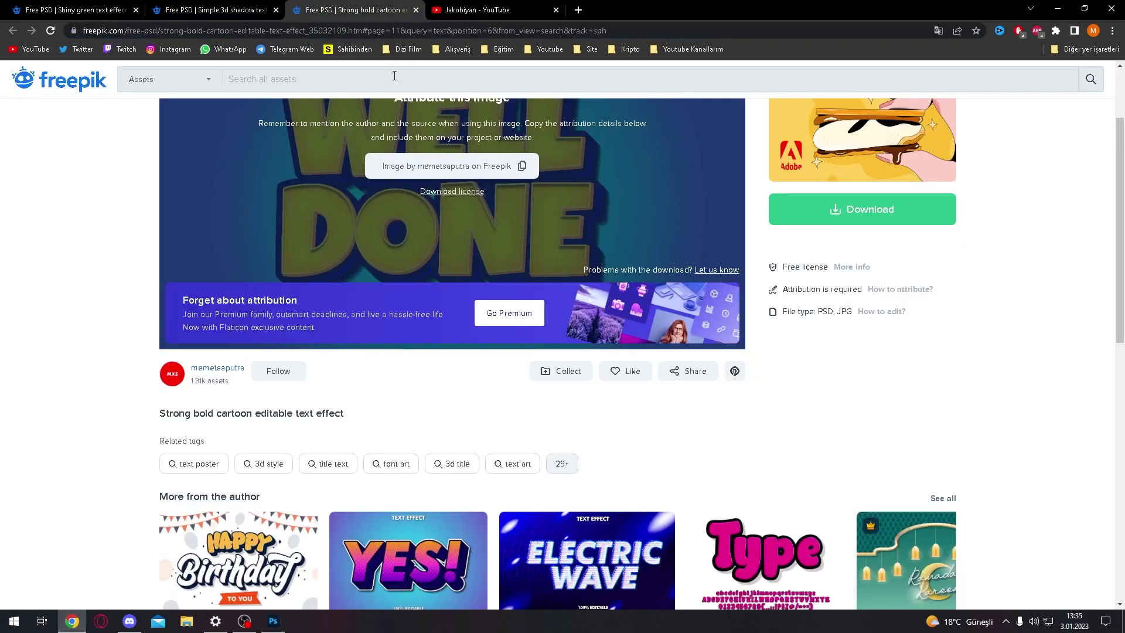
type("bilg")
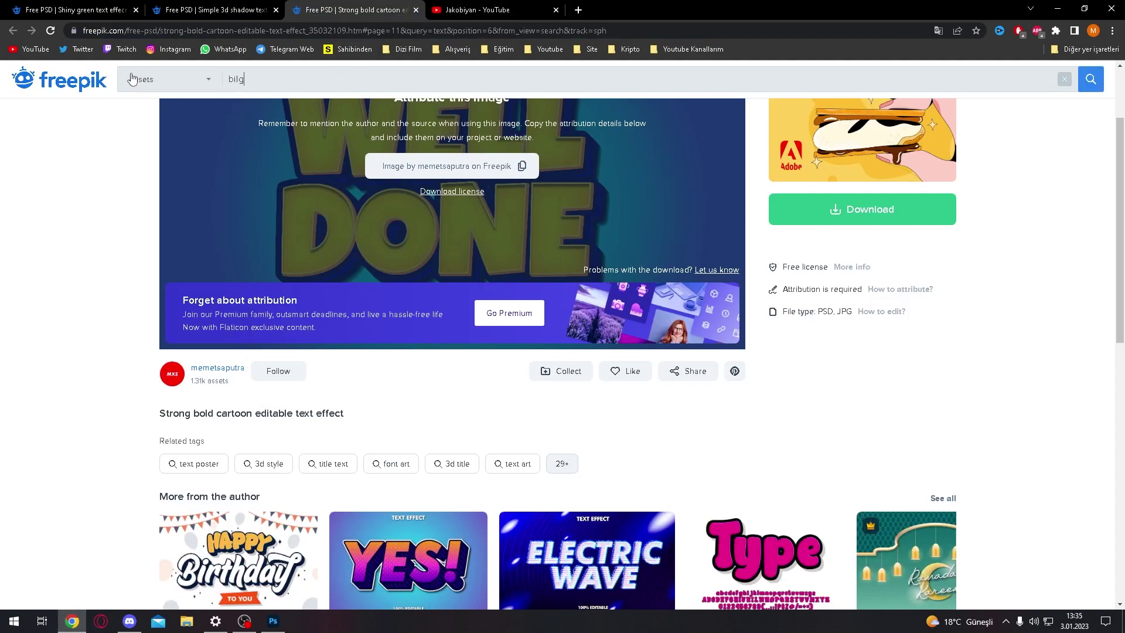
key("BackSpace")
type("computer")
key("Return")
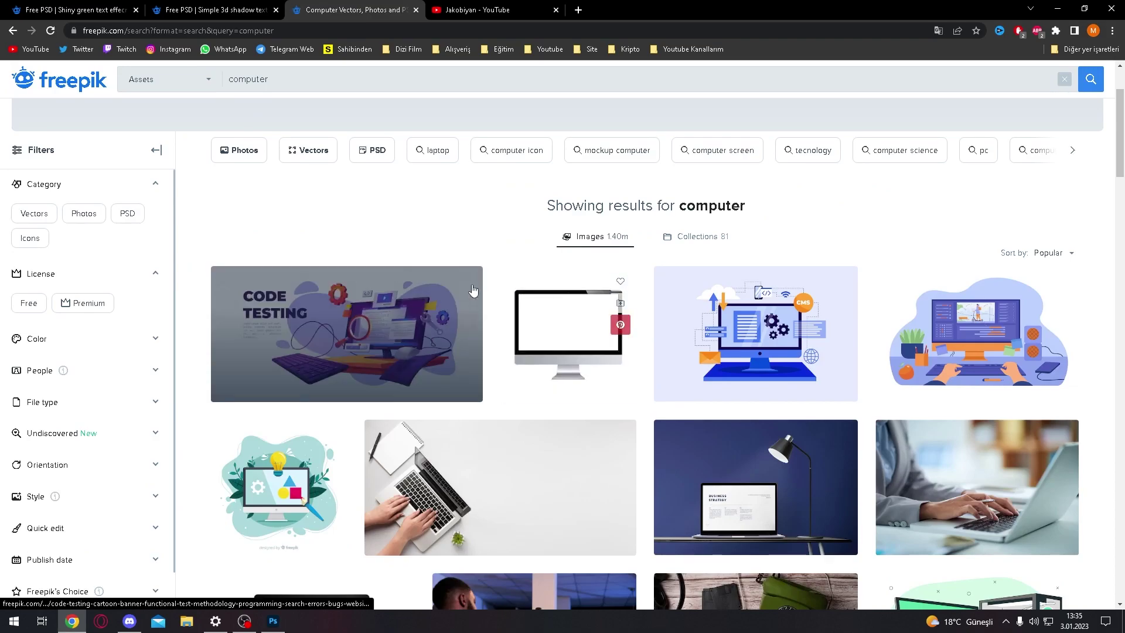
scroll(472, 289, "down", 3)
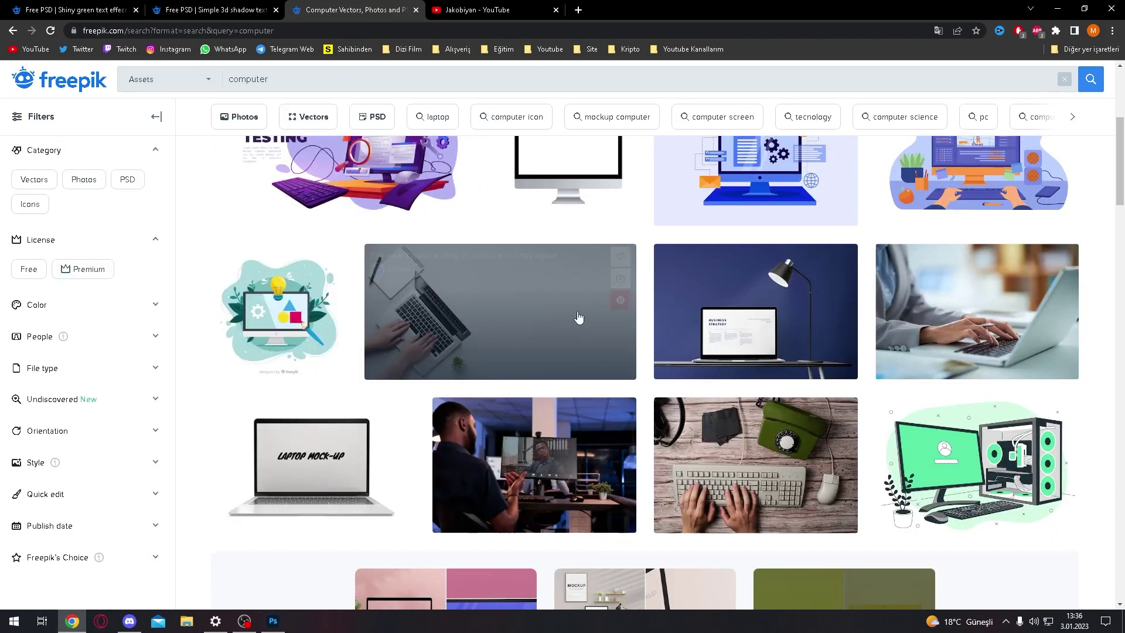
scroll(578, 317, "down", 2)
scroll(615, 318, "down", 1)
scroll(644, 319, "down", 1)
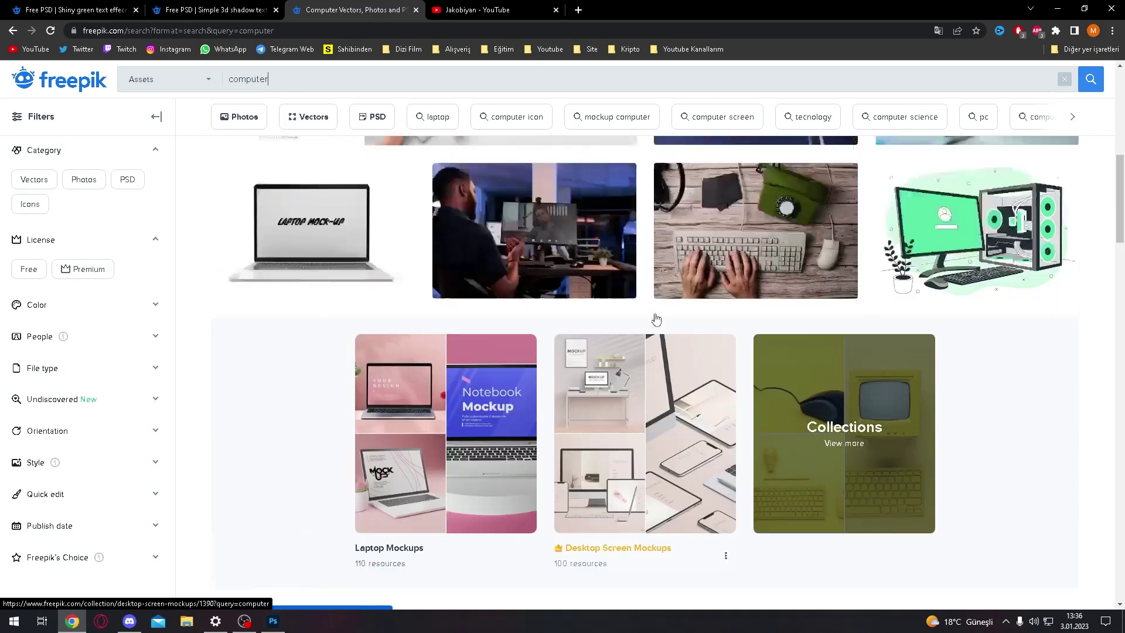
scroll(656, 320, "up", 2)
scroll(322, 329, "down", 5)
scroll(324, 331, "down", 4)
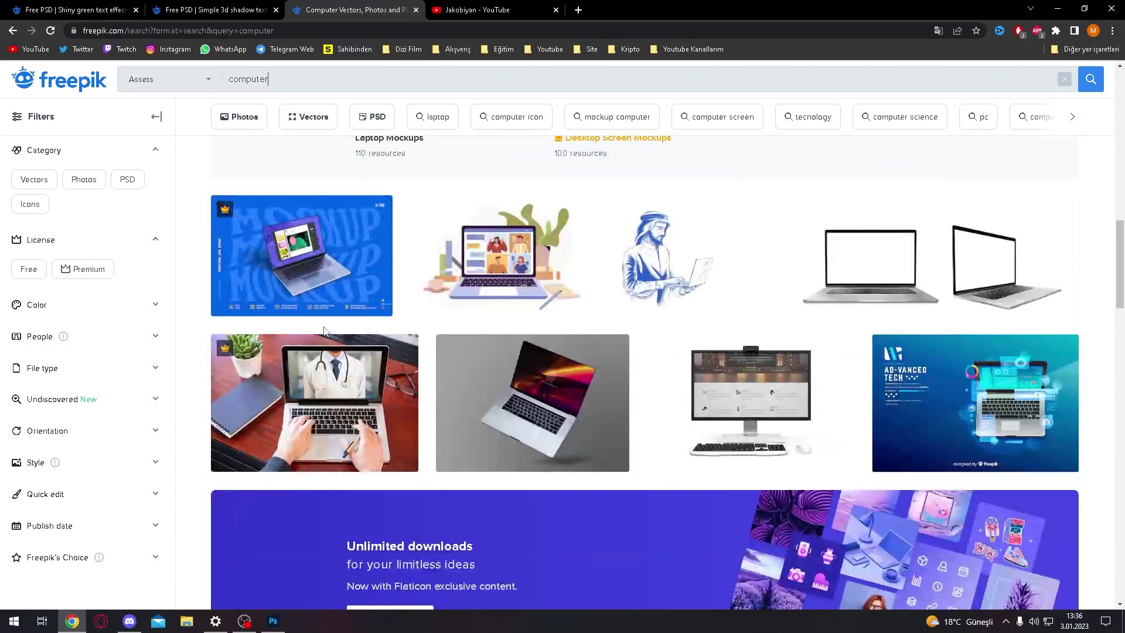
scroll(324, 331, "down", 1)
scroll(674, 351, "down", 1)
scroll(675, 355, "up", 4)
scroll(675, 355, "down", 3)
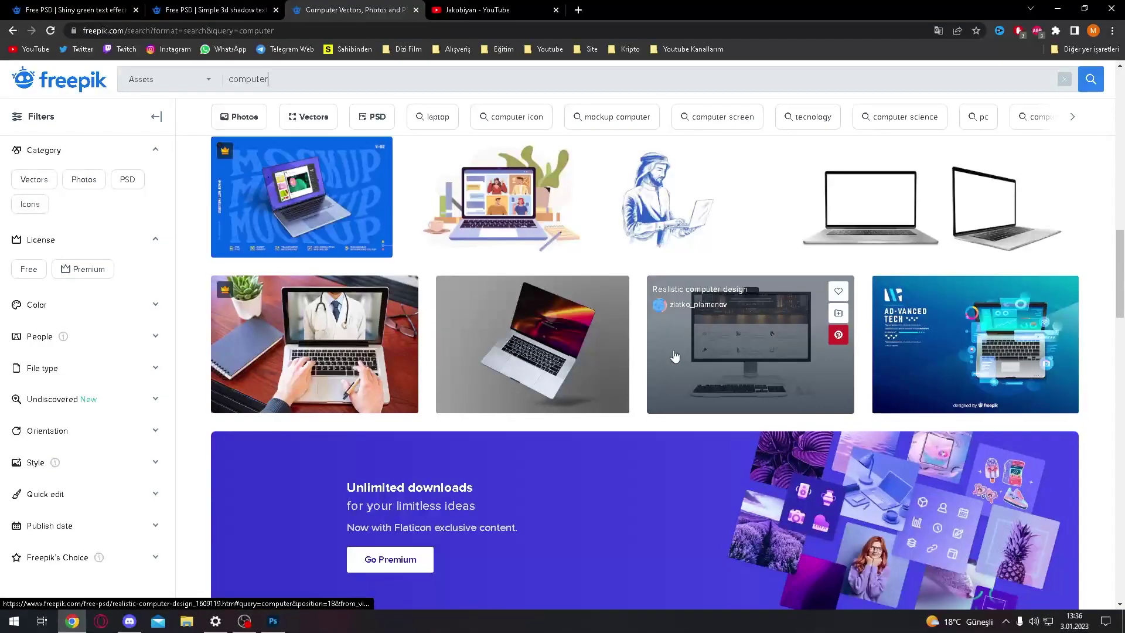
scroll(674, 354, "down", 2)
scroll(586, 351, "down", 5)
scroll(498, 351, "down", 2)
scroll(466, 350, "down", 2)
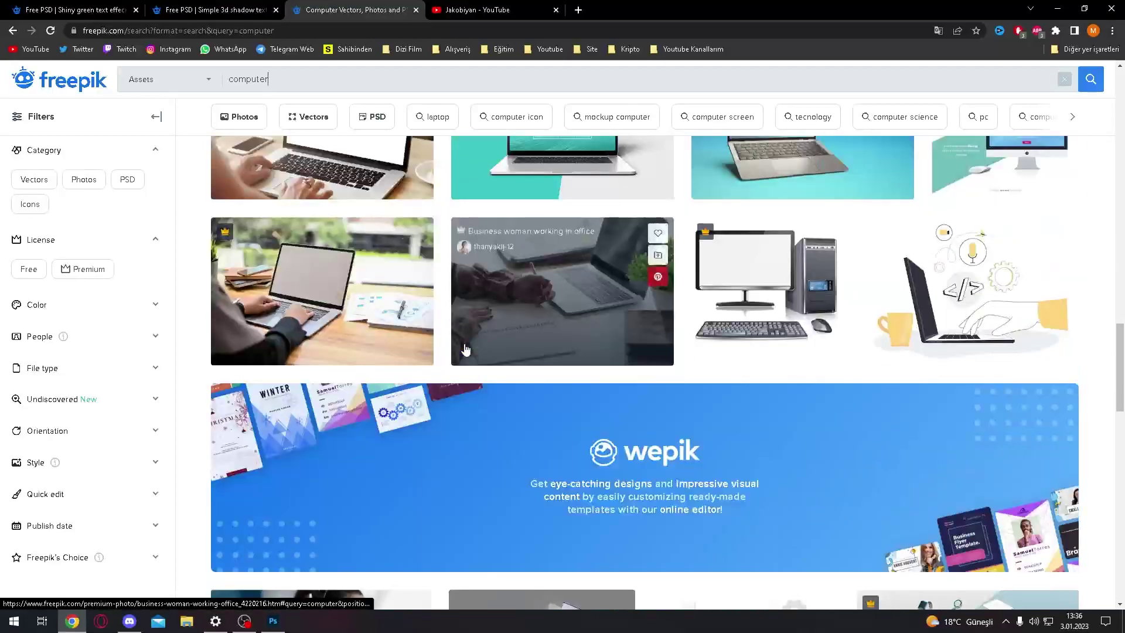
scroll(466, 350, "up", 2)
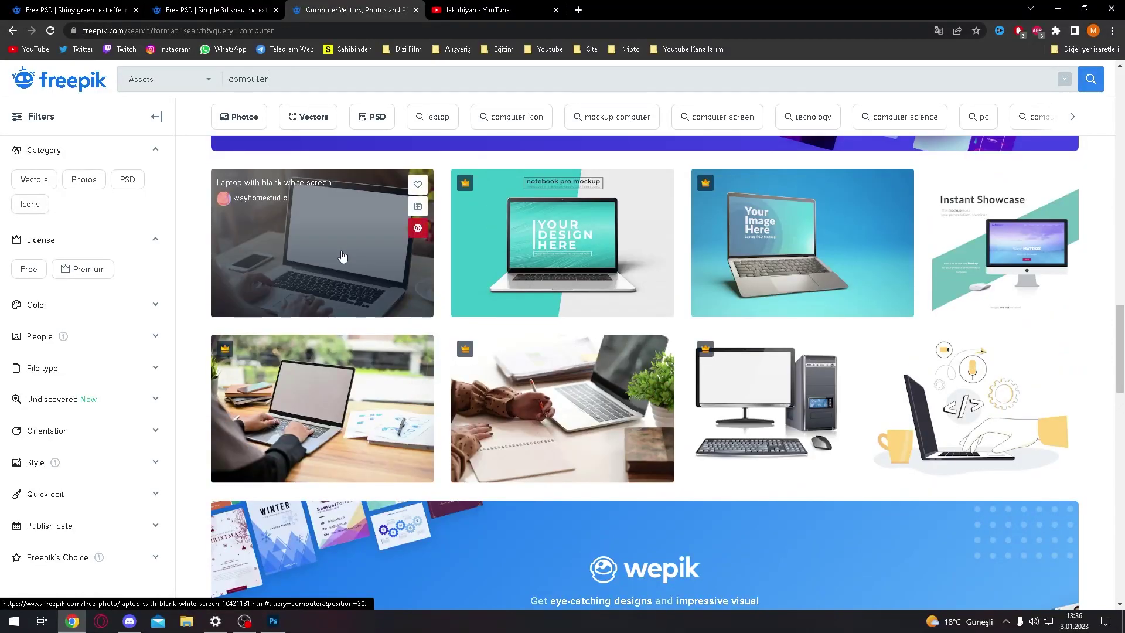
left_click(343, 256)
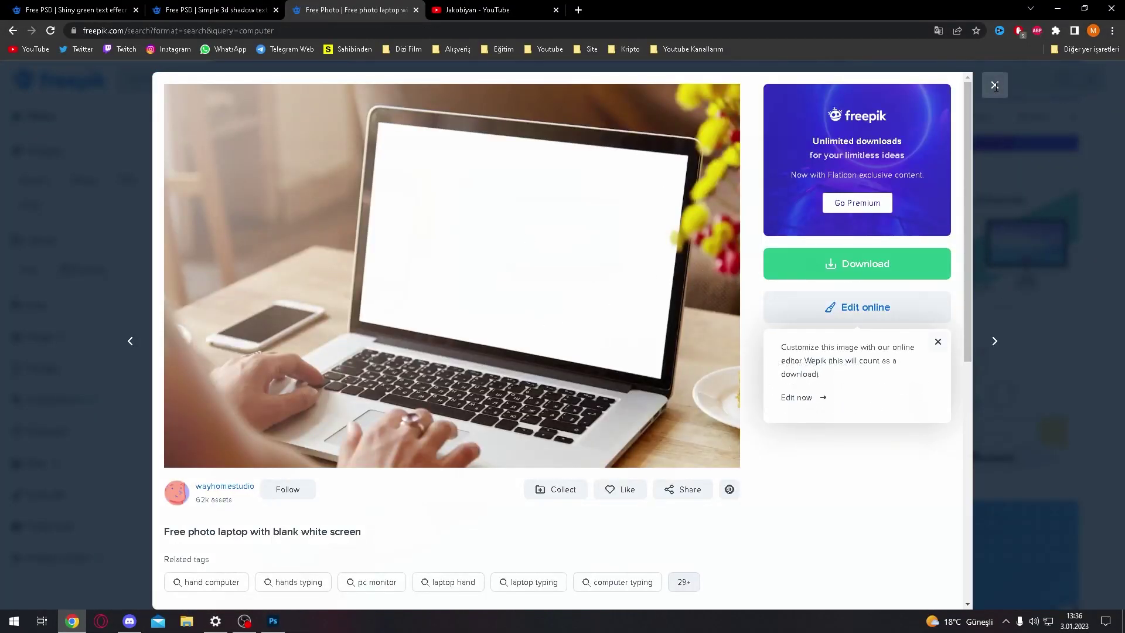
left_click(994, 85)
scroll(330, 403, "up", 3)
scroll(329, 403, "up", 7)
scroll(330, 403, "up", 3)
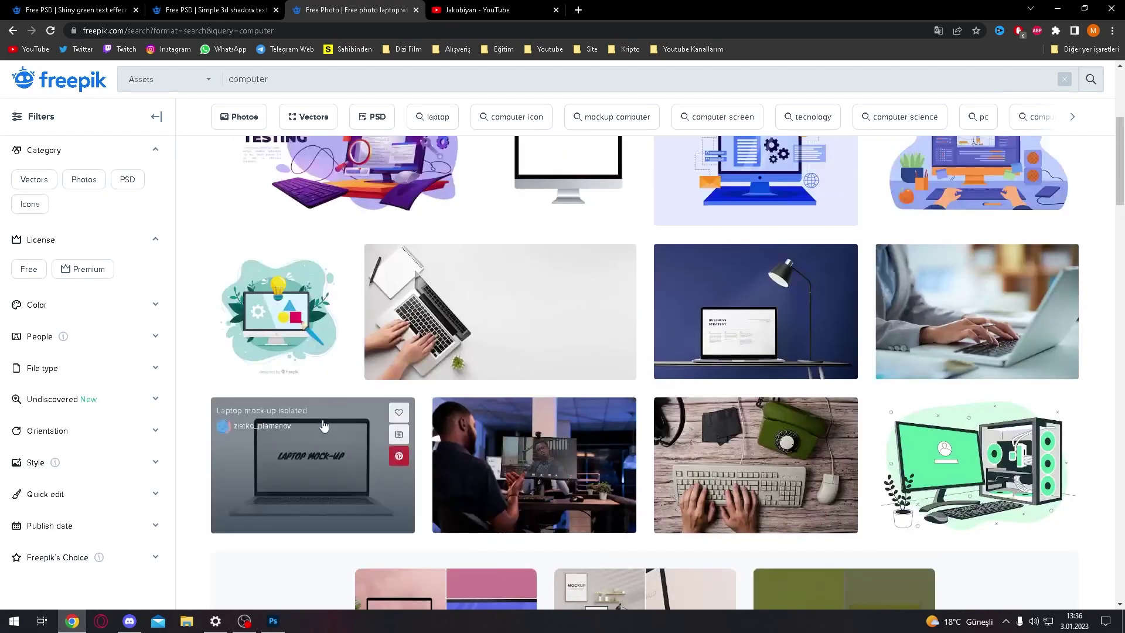
left_click(322, 442)
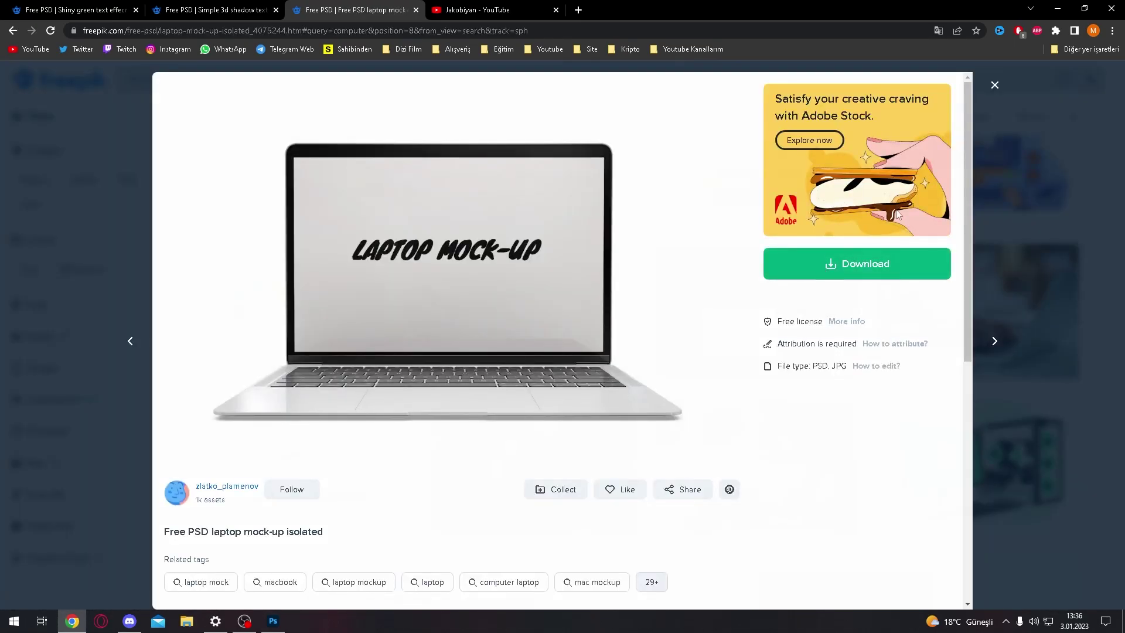
left_click(994, 85)
scroll(564, 453, "down", 1)
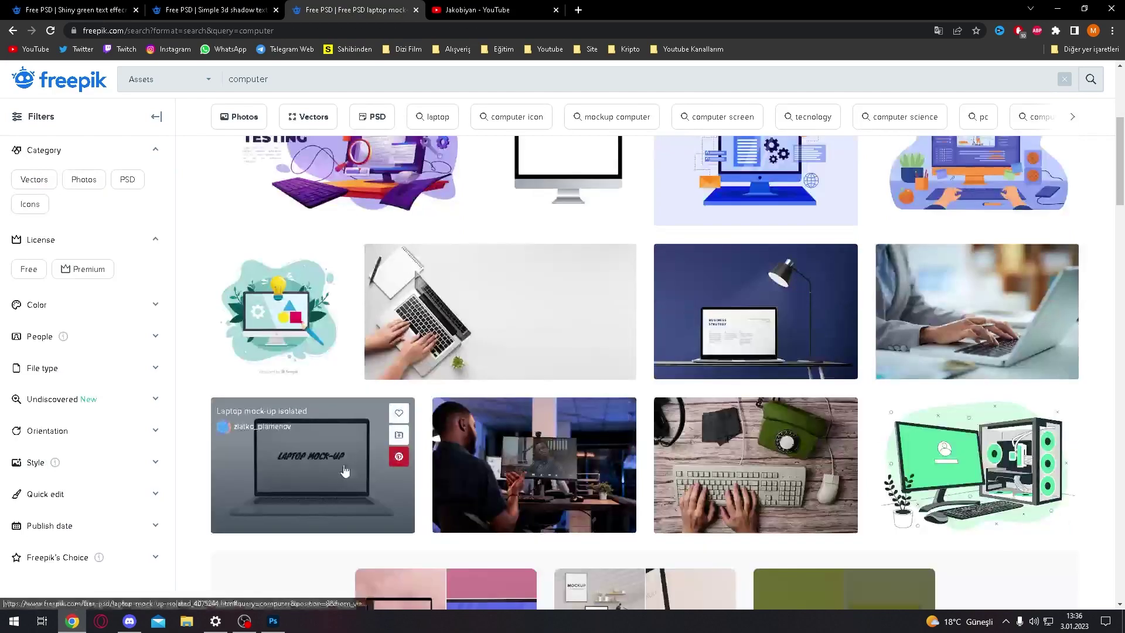
left_click(344, 471)
scroll(440, 323, "down", 7)
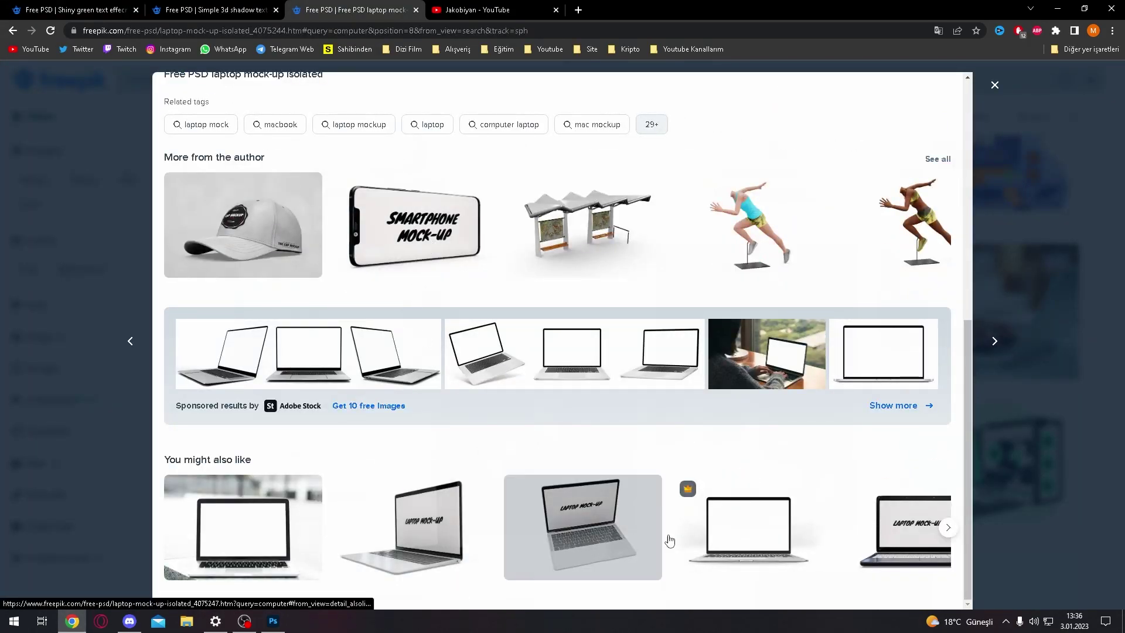
left_click(949, 529)
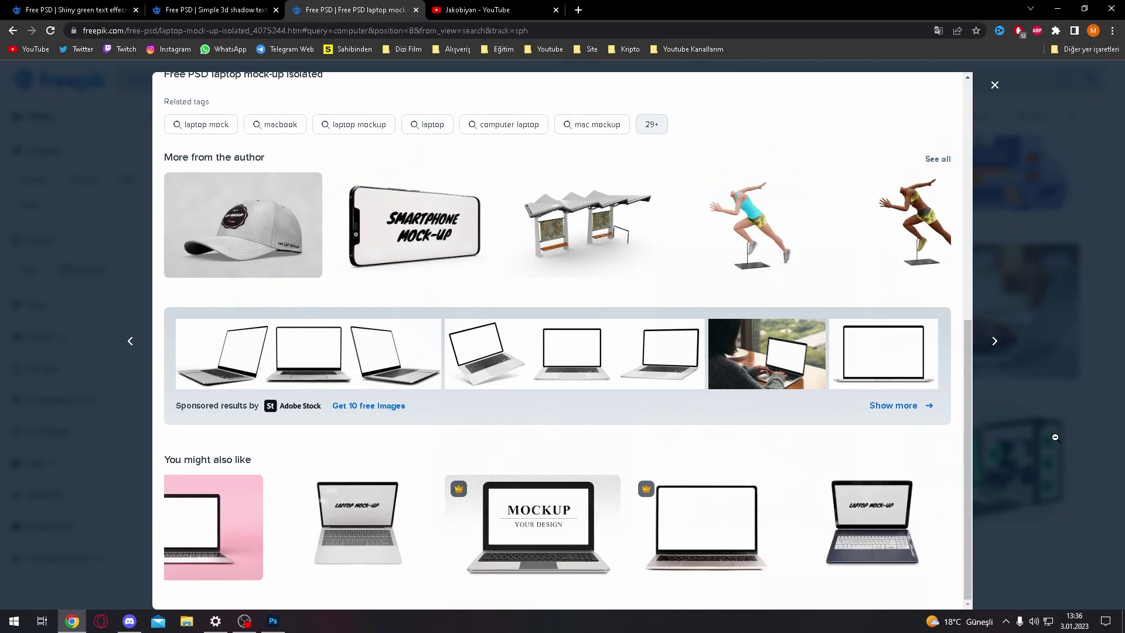
key("Escape")
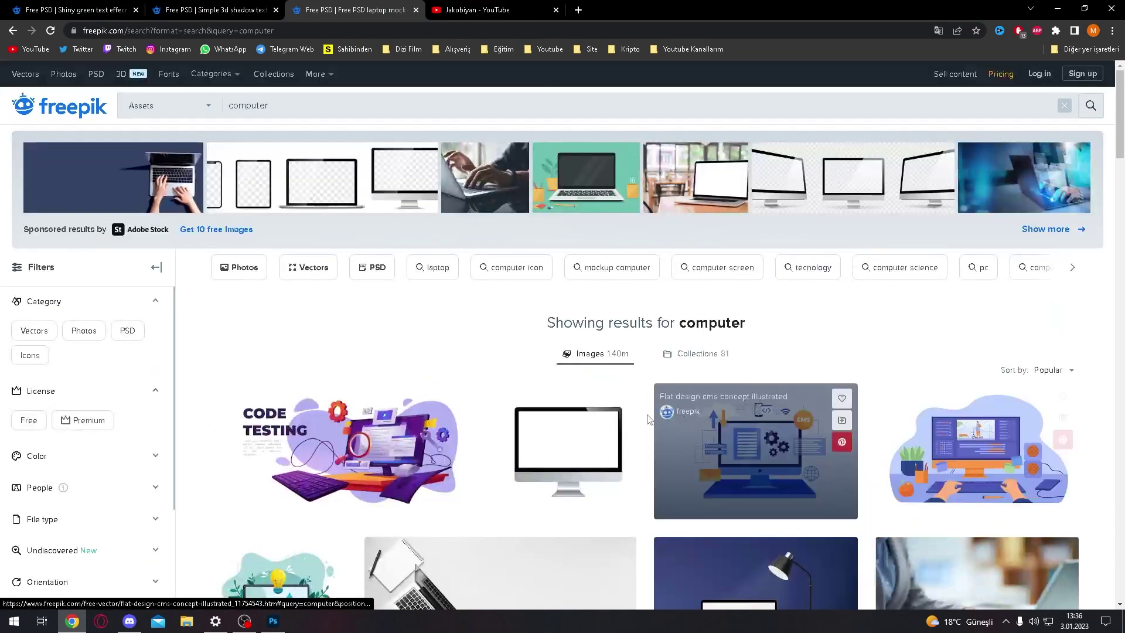
scroll(603, 410, "down", 5)
scroll(599, 408, "down", 1)
scroll(600, 408, "down", 1)
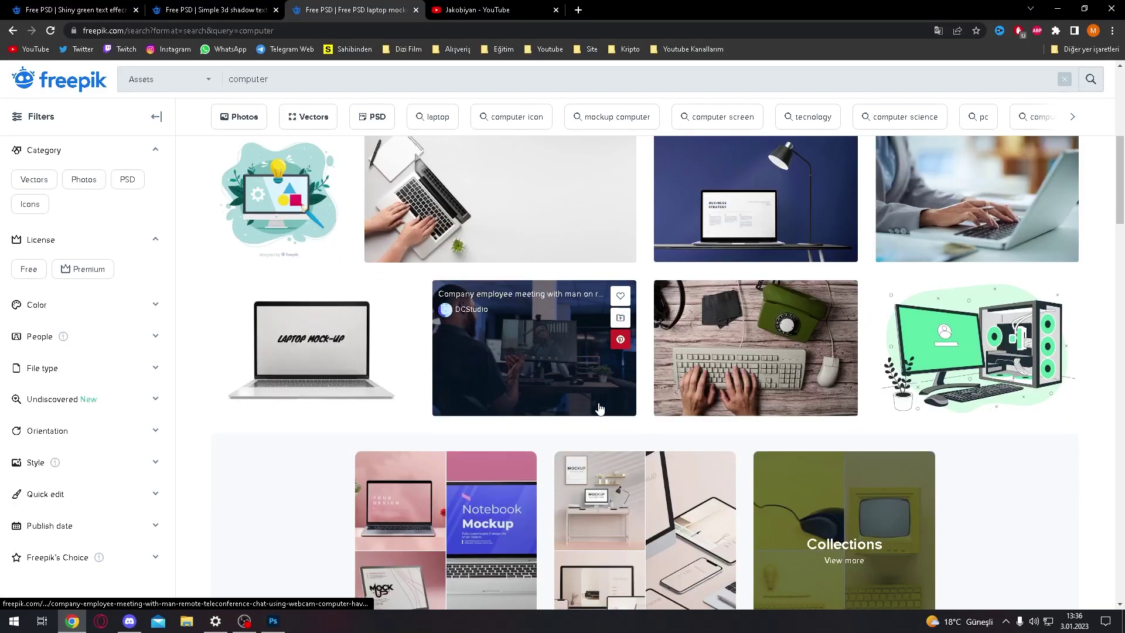
scroll(599, 409, "down", 3)
scroll(599, 409, "down", 3)
scroll(599, 409, "down", 3)
scroll(600, 409, "down", 3)
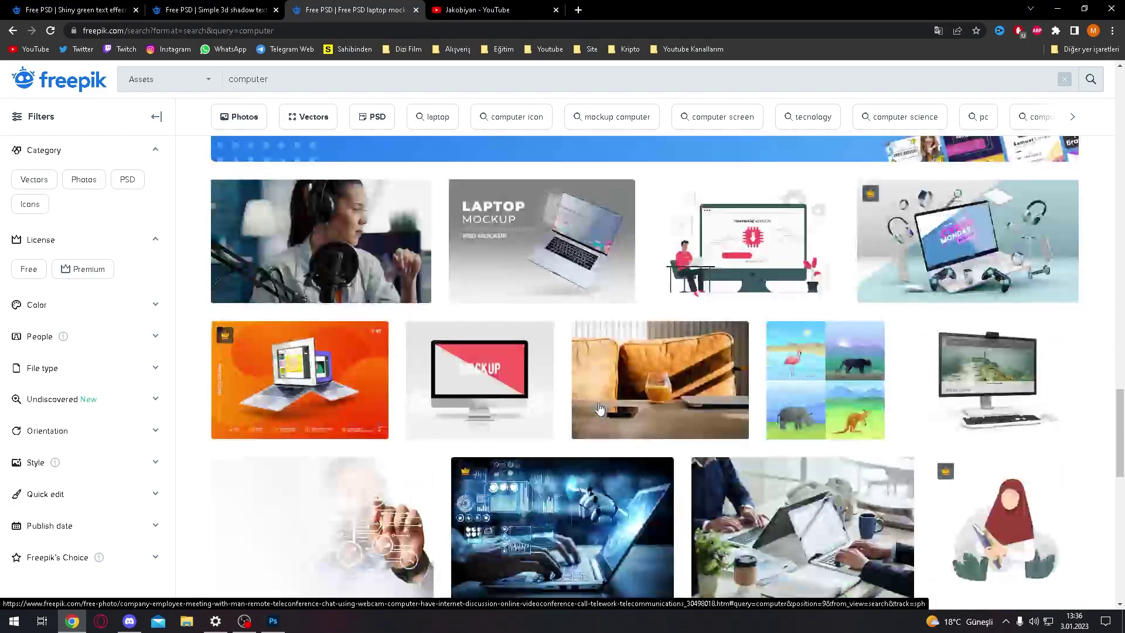
scroll(599, 409, "down", 1)
scroll(600, 408, "down", 2)
scroll(599, 409, "down", 2)
scroll(600, 408, "down", 2)
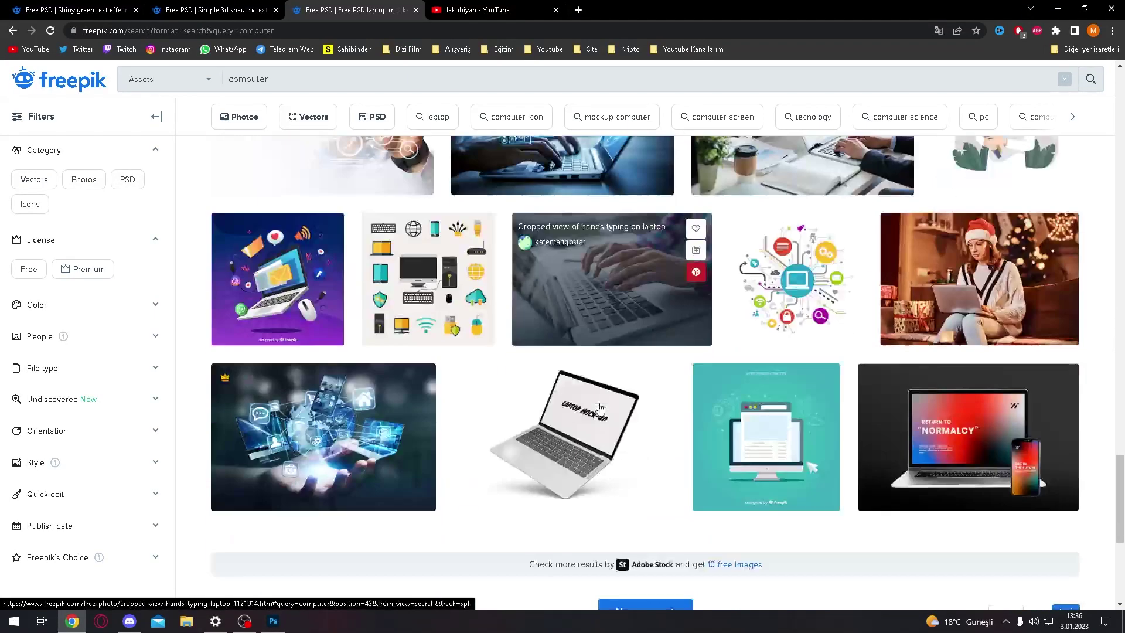
scroll(603, 392, "down", 1)
Download the free tilted laptop mock-up ZIP from Freepik with attribution
left_click(611, 384)
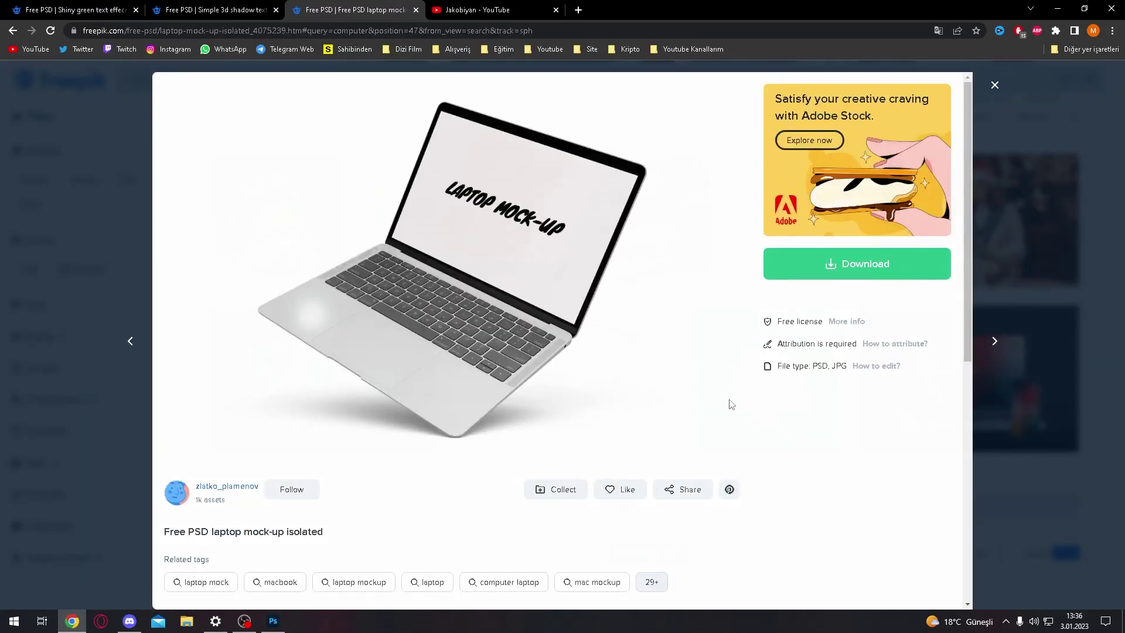
scroll(728, 402, "down", 2)
scroll(728, 402, "up", 2)
left_click(820, 265)
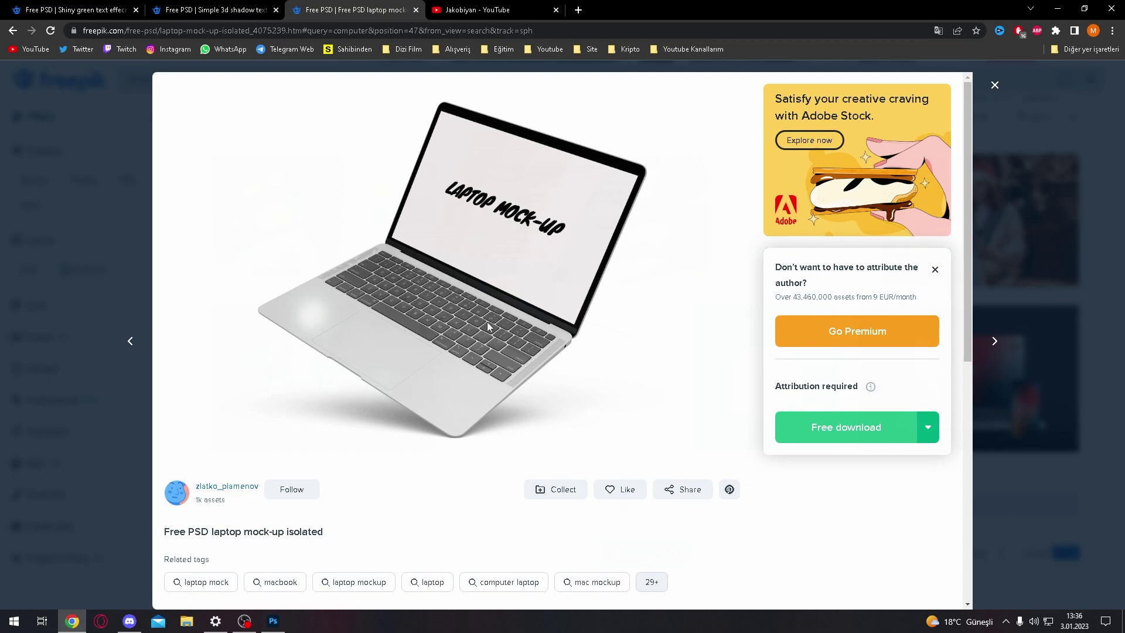
left_click(846, 427)
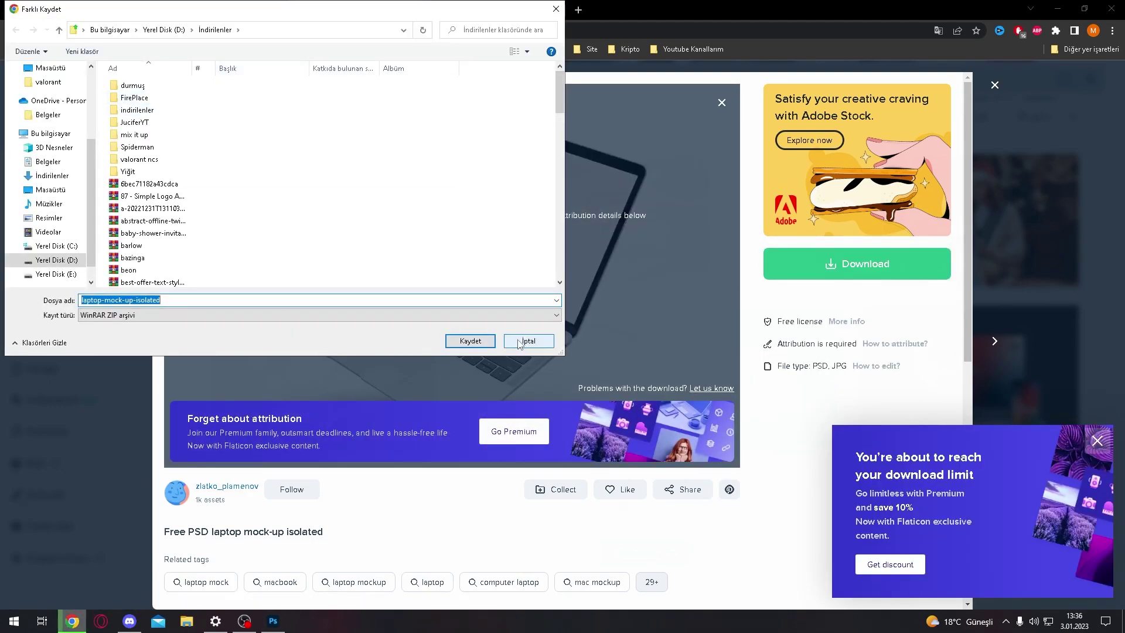
left_click(470, 340)
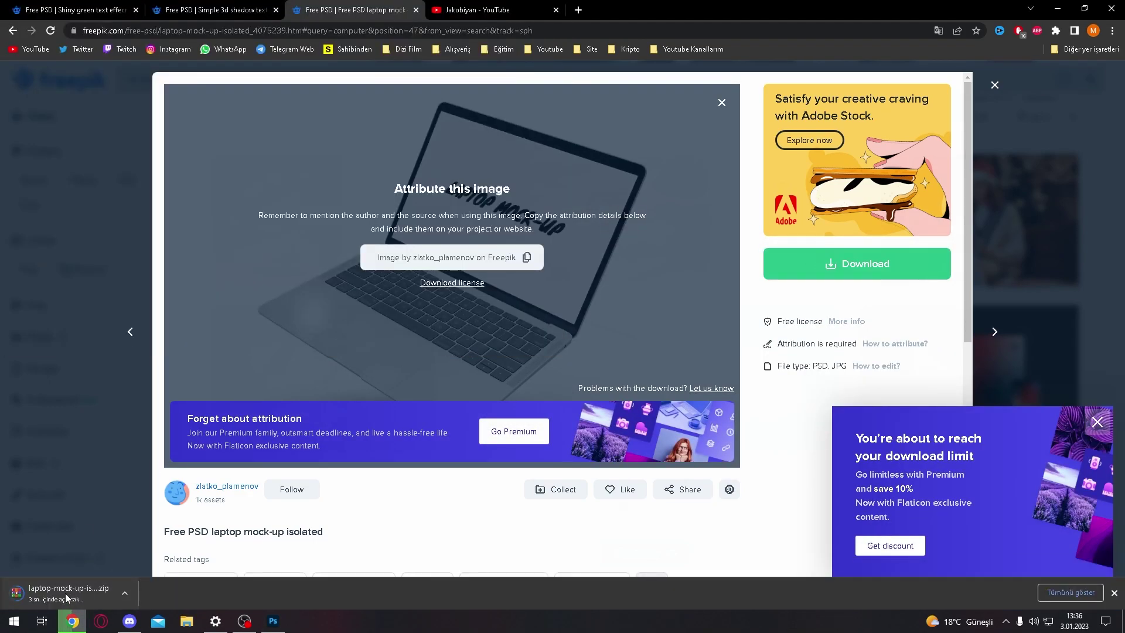
left_click(1096, 424)
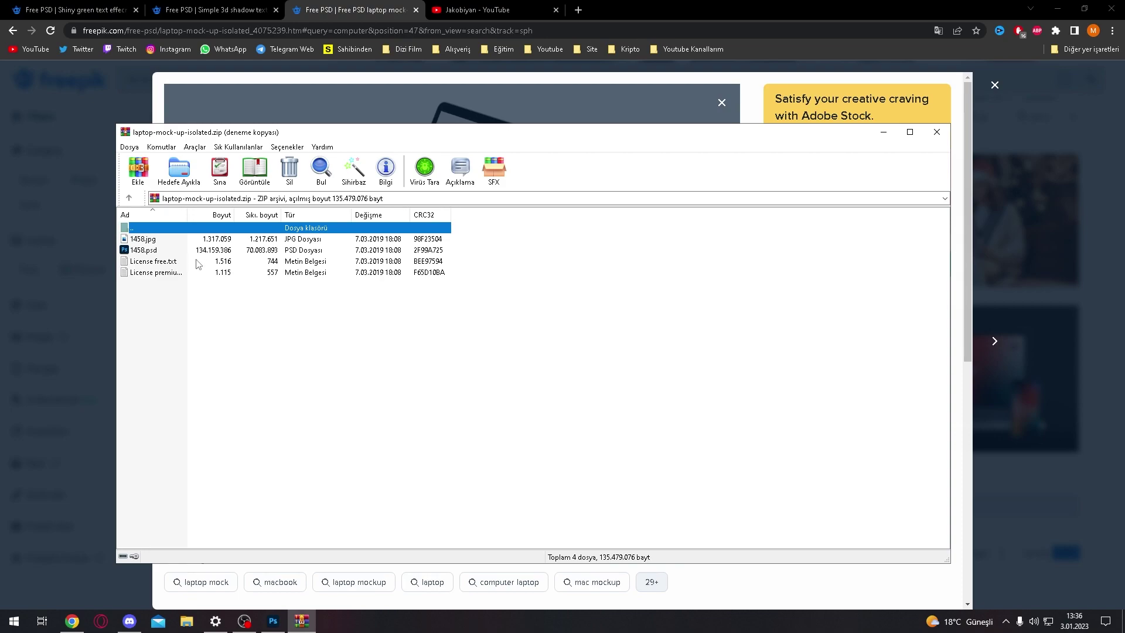
Open the ZIP in WinRAR and drag 1458.psd into Photoshop
left_click(583, 366)
left_click_drag(146, 249, 167, 250)
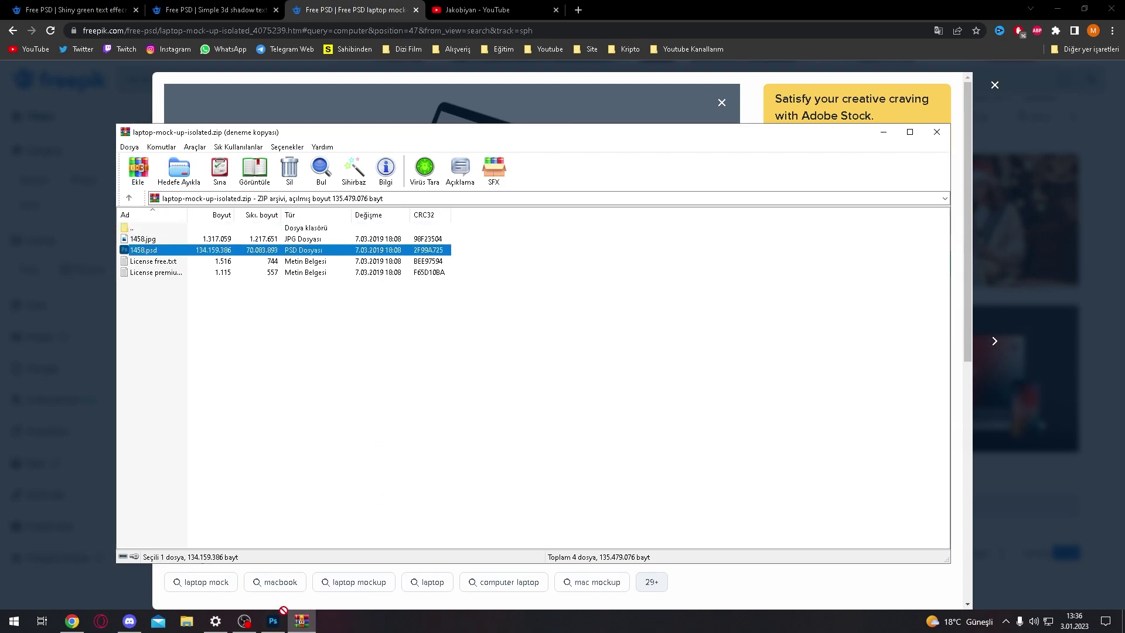
left_click_drag(283, 609, 344, 76)
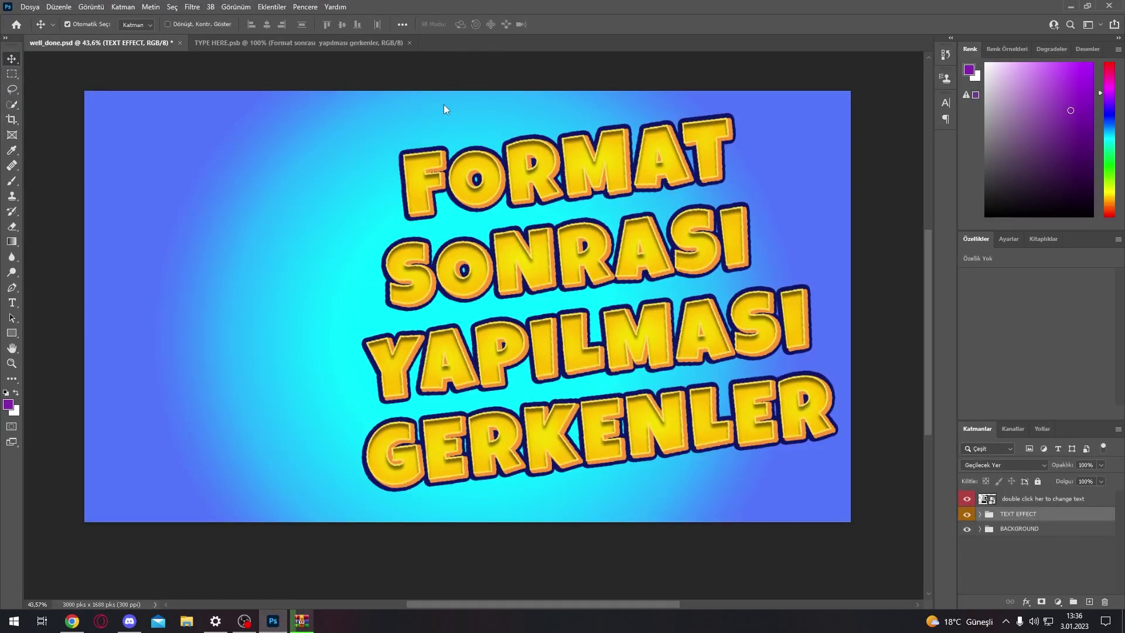
left_click_drag(458, 38, 426, 60)
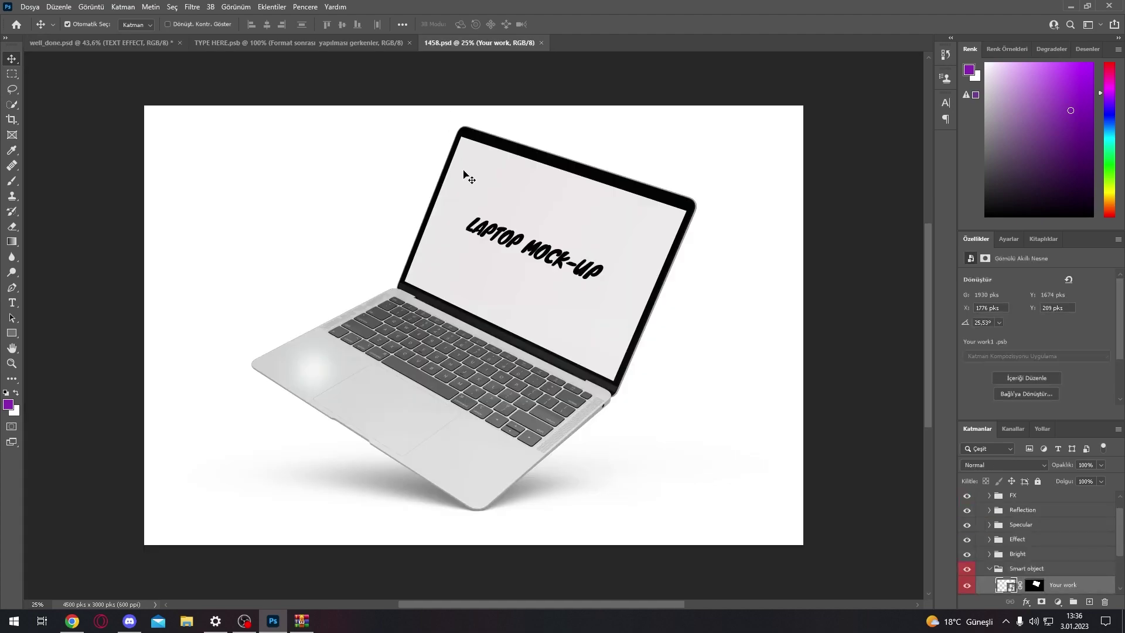
left_click(968, 585)
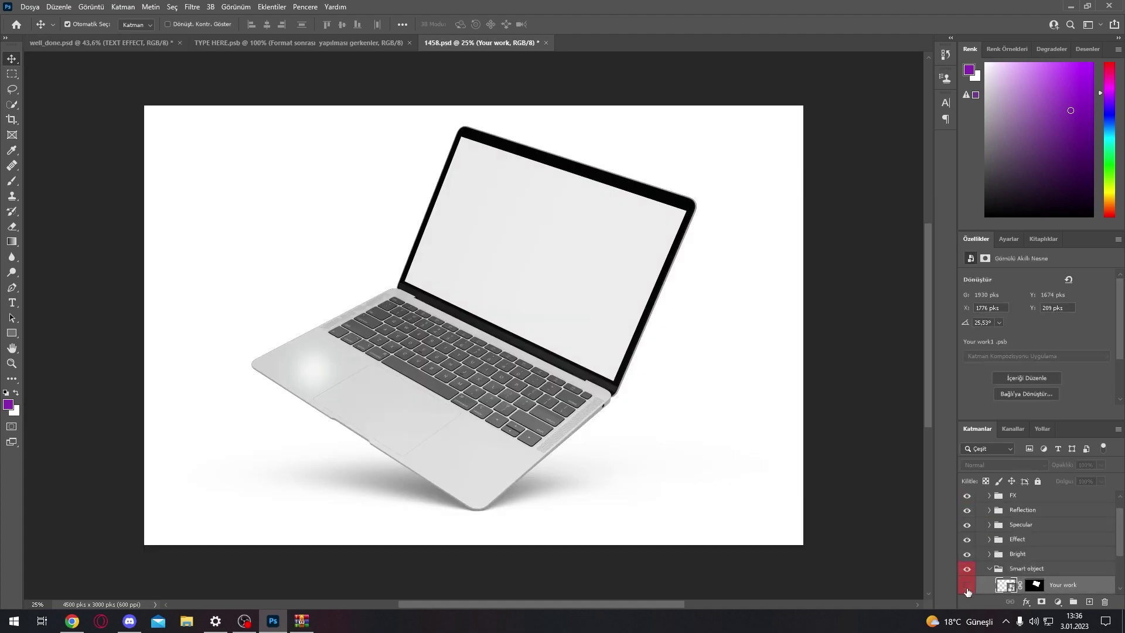
left_click(72, 621)
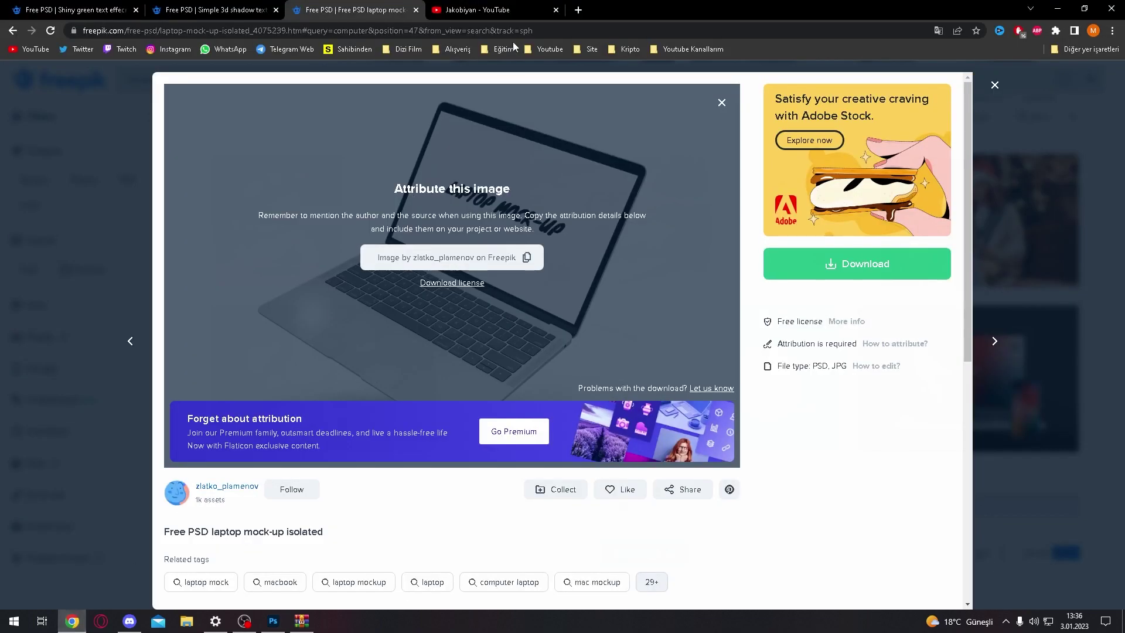
Copy the Windows 10 boot screen image from Google Images and return to Photoshop
left_click(580, 8)
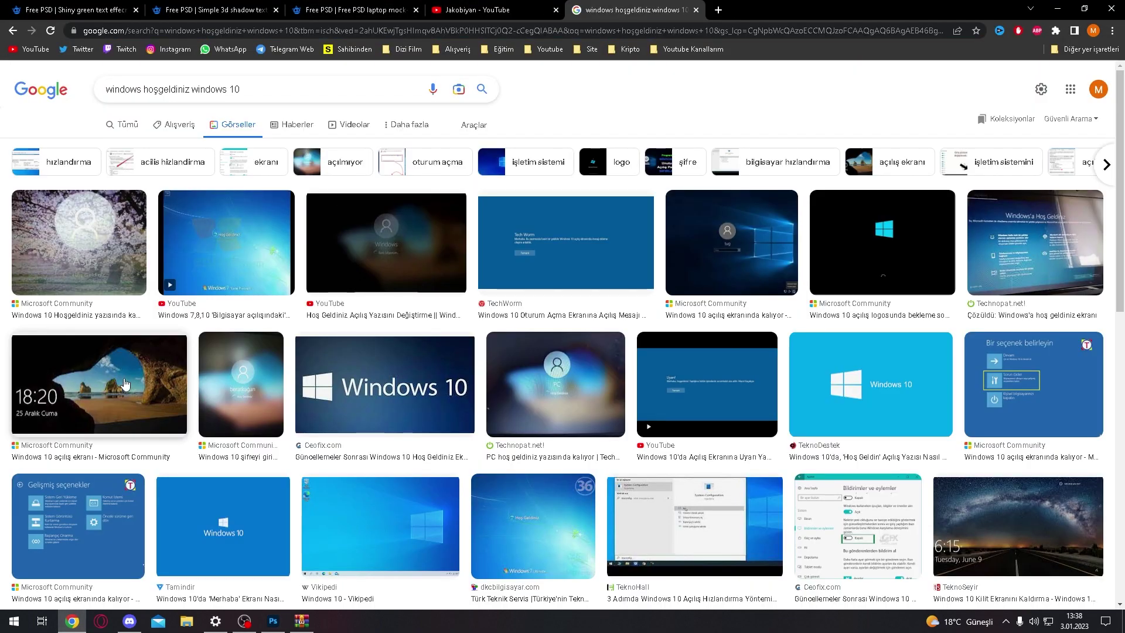
left_click(835, 252)
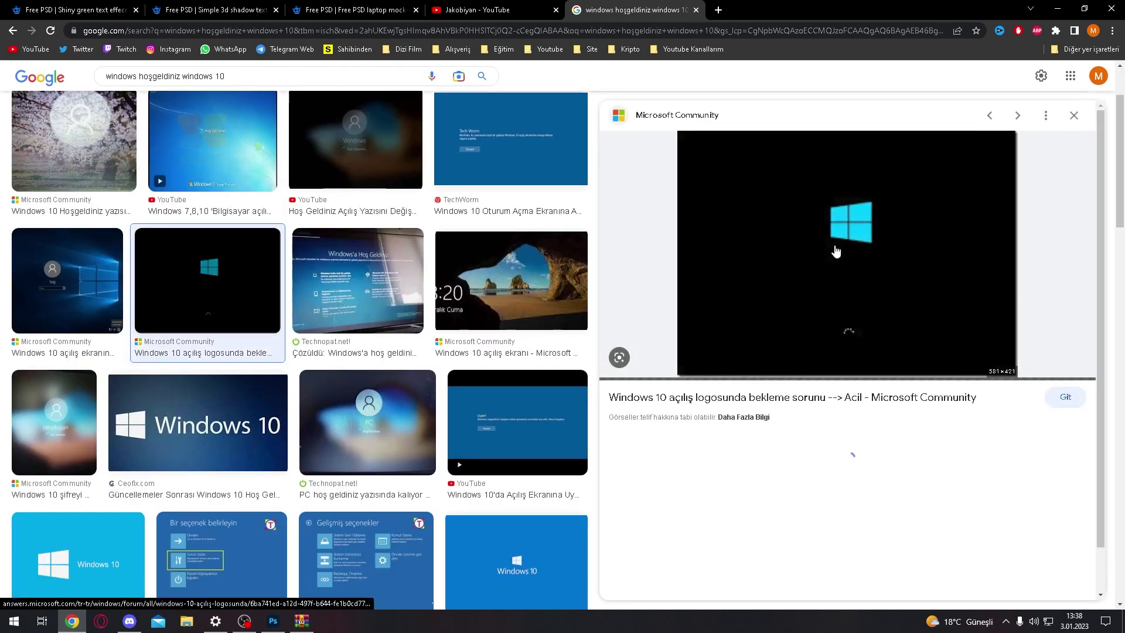
scroll(832, 258, "down", 2)
right_click(819, 161)
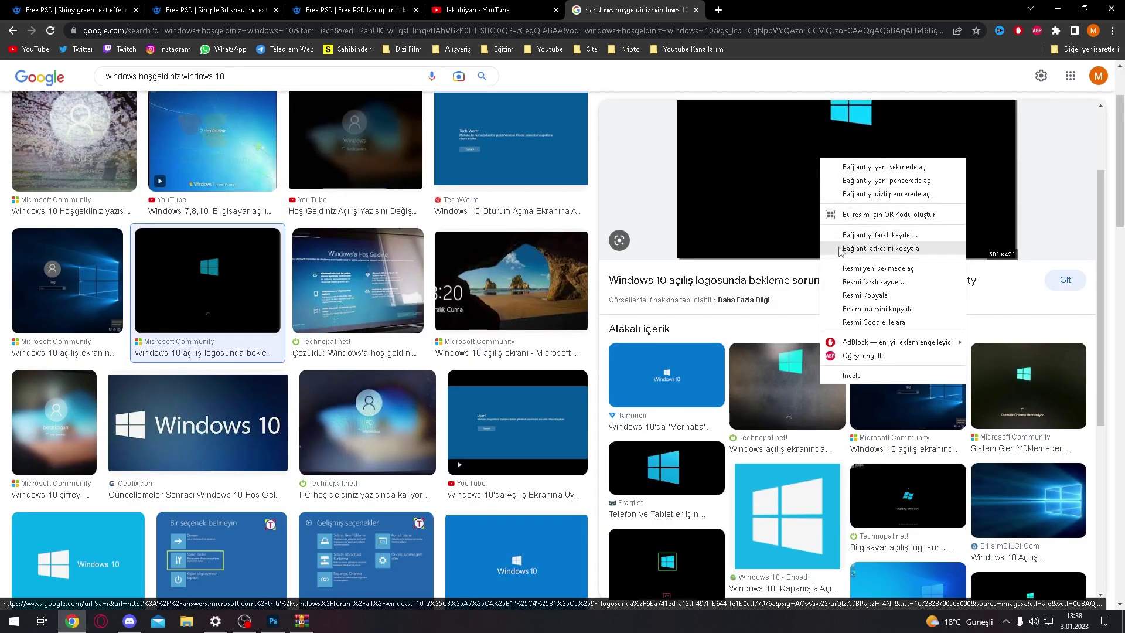
left_click(865, 295)
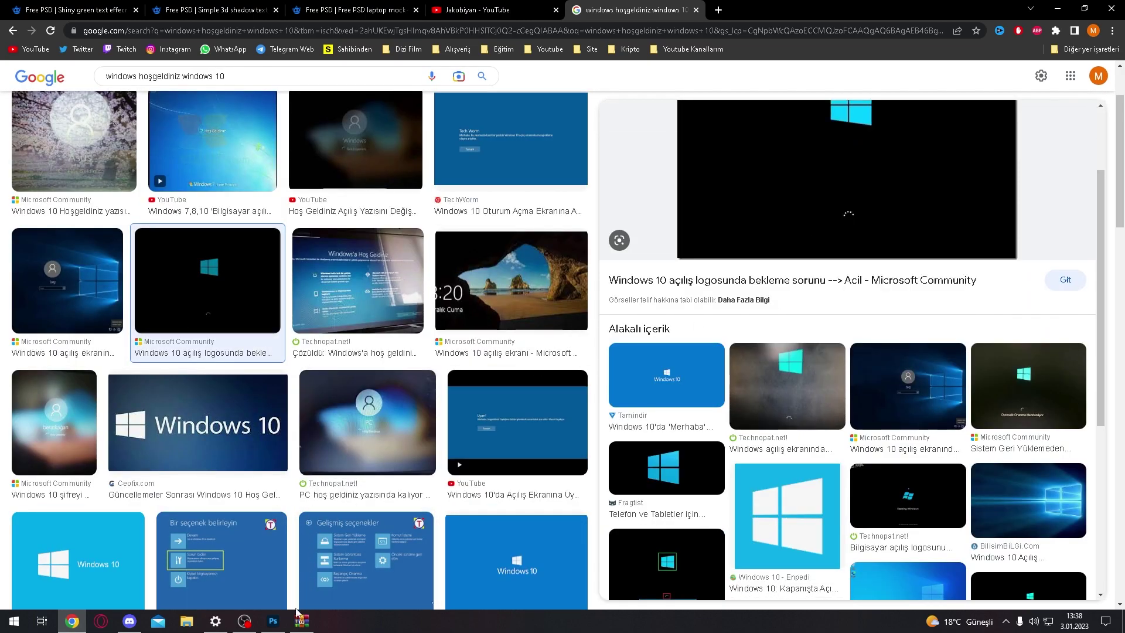
key("alt+Tab")
In the Your work smart object, swap the placeholder for the enlarged Windows 10 boot image and save
double_click(1006, 586)
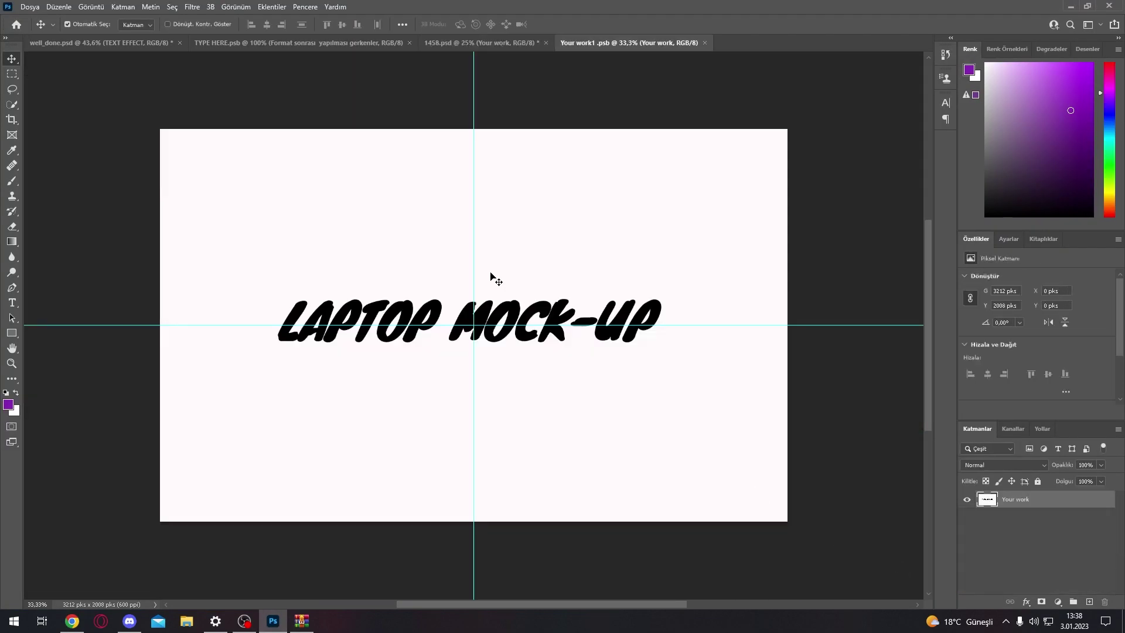
key("ctrl+v")
left_click(593, 324, "ctrl")
key("Delete")
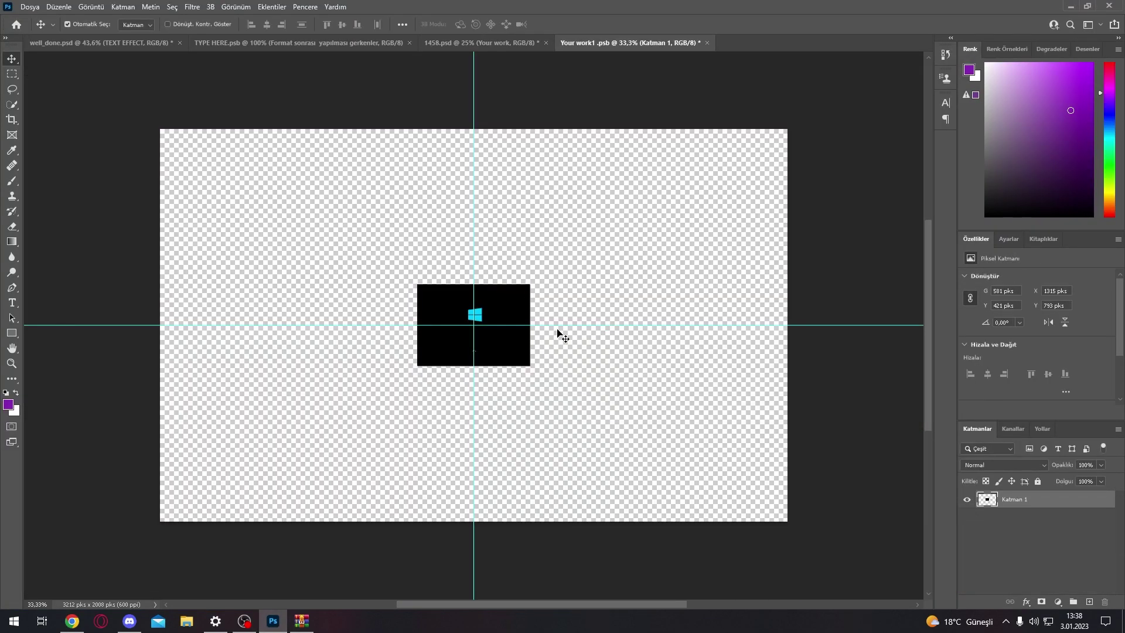
key("ctrl+t")
mouse_move(530, 366)
left_mouse_down()
mouse_move(766, 502)
mouse_move(804, 565)
left_mouse_up()
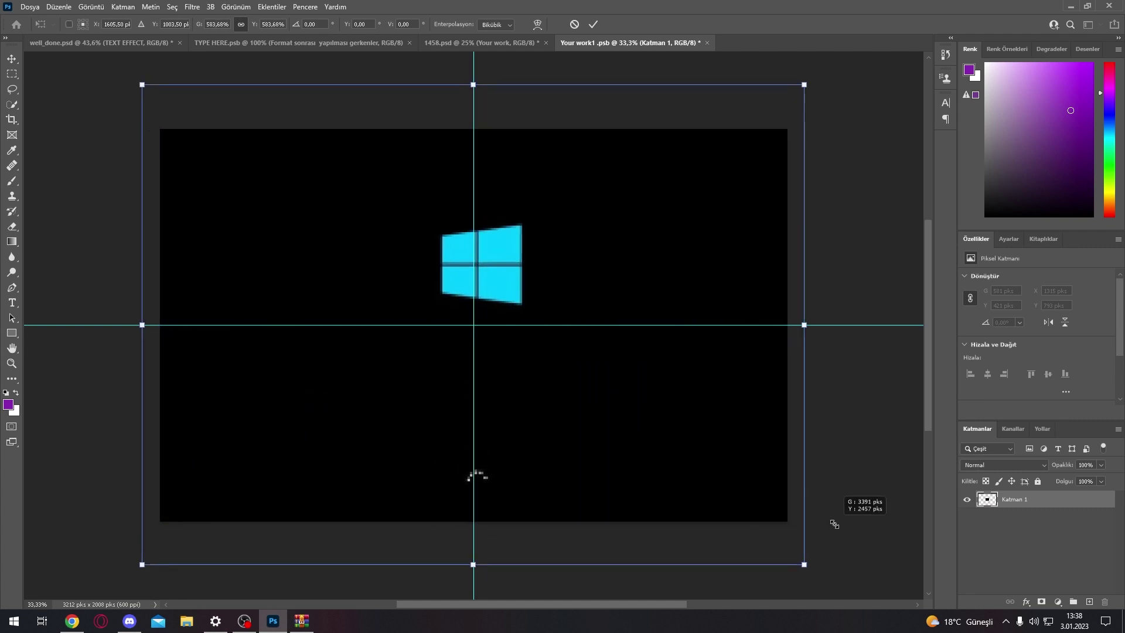
left_click(593, 24)
key("ctrl+s")
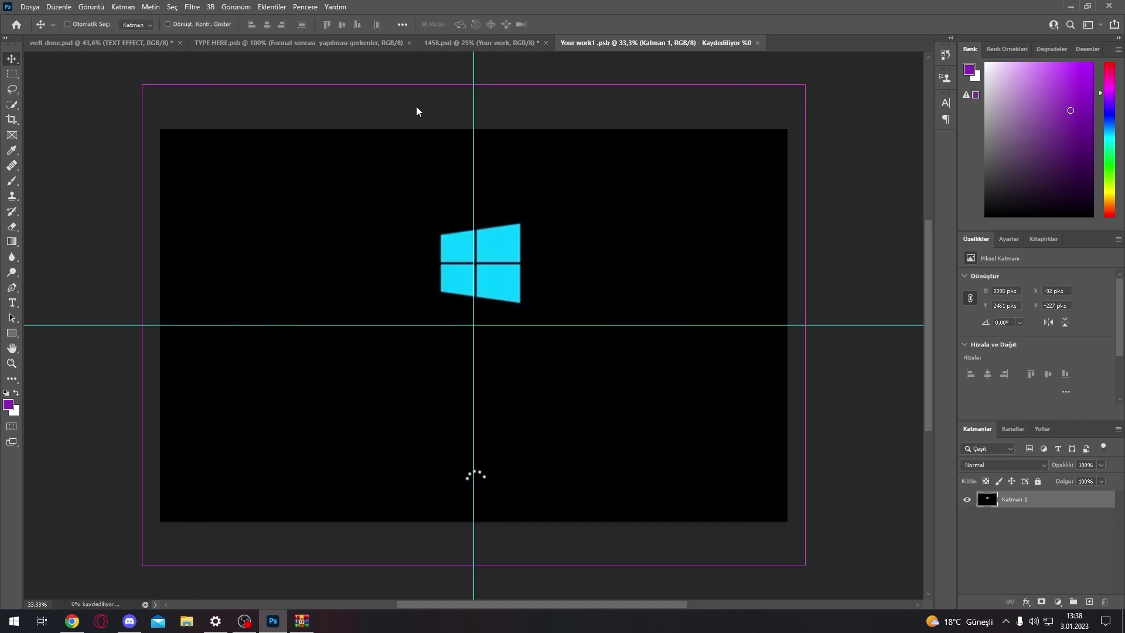
Return to 1458.psd and make the laptop mock-up group visible again
left_click(489, 38)
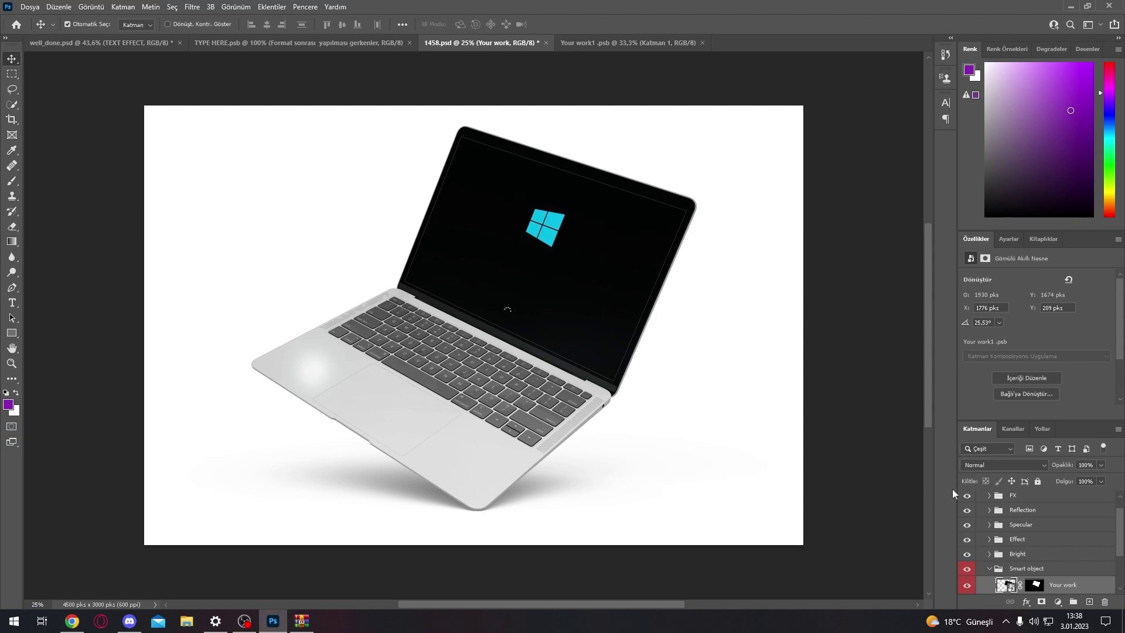
left_click(973, 499)
left_click(968, 499)
Move the laptop group into well_done.psd, then shrink, tilt and mirror it horizontally
left_click_drag(1002, 497, 324, 48)
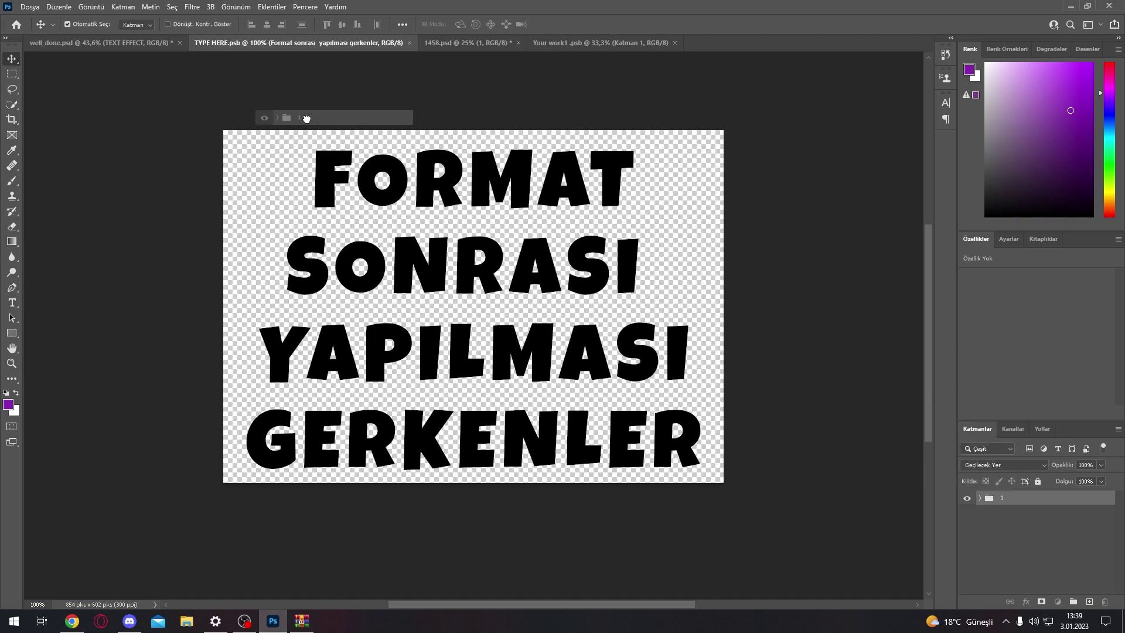
mouse_move(324, 48)
left_mouse_down()
mouse_move(142, 44)
mouse_move(268, 266)
left_mouse_up()
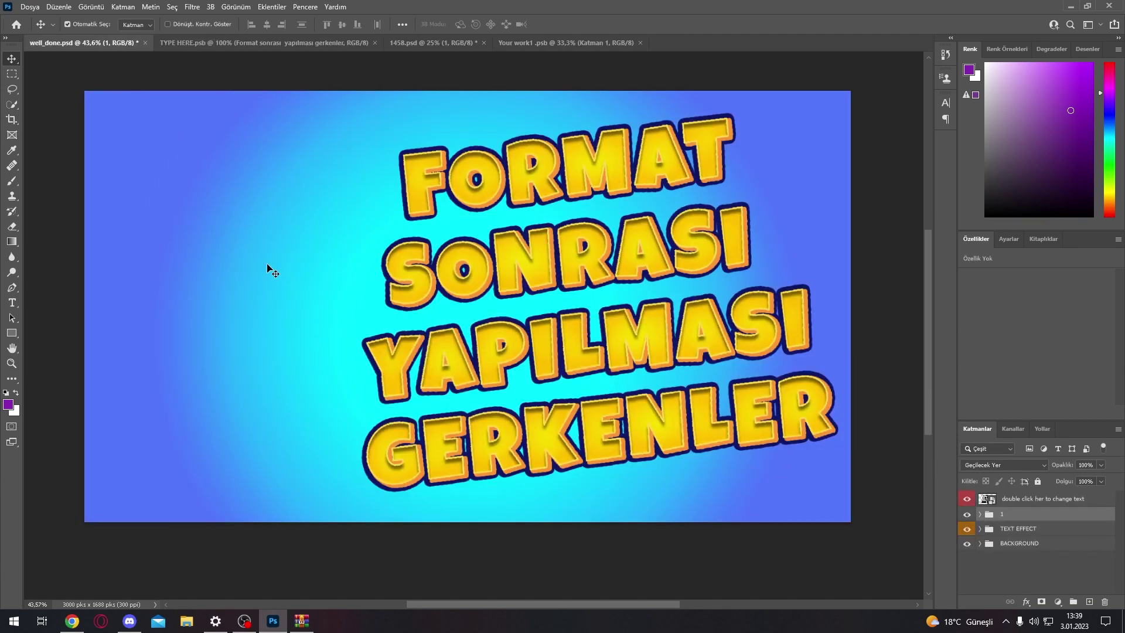
key("ctrl+t")
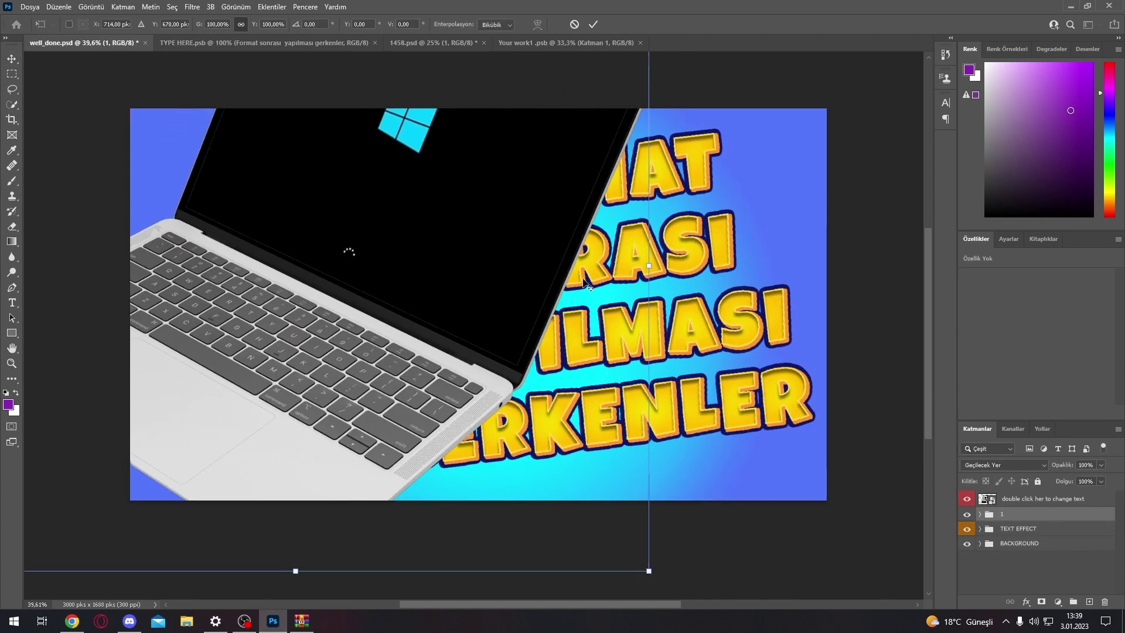
scroll(623, 267, "down", 3, "alt")
left_click_drag(700, 129, 699, 181)
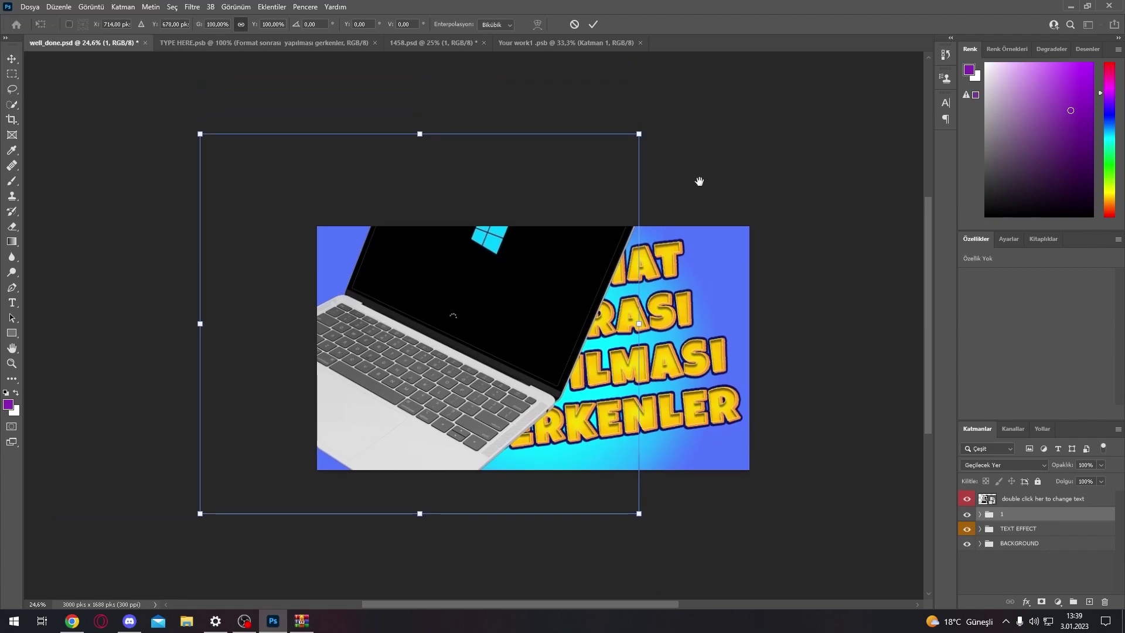
mouse_move(655, 111)
left_mouse_down()
mouse_move(588, 93)
mouse_move(494, 221)
left_mouse_up()
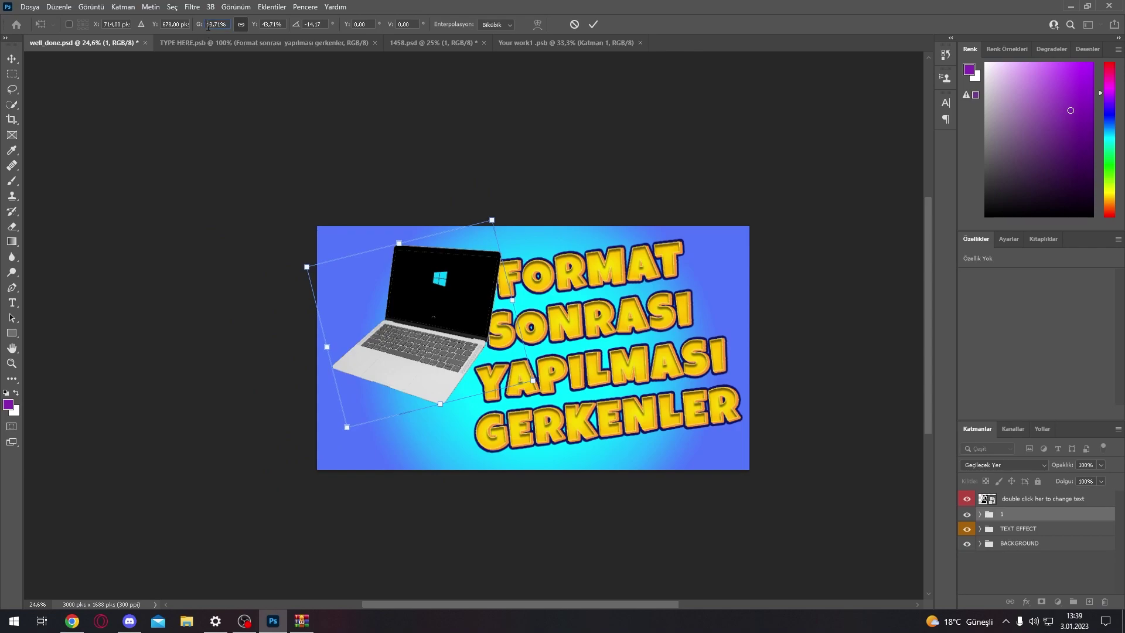
type("-")
key("Return")
left_click(593, 24)
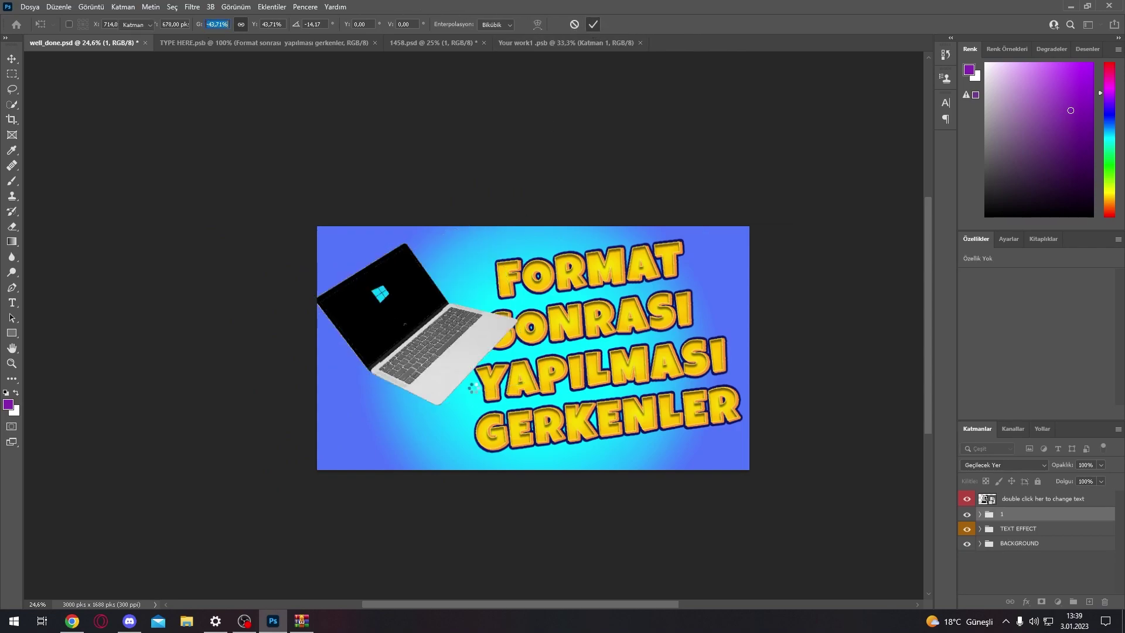
Scale the laptop down slightly and rotate it about 18° clockwise
key("ctrl+t")
left_click_drag(517, 402, 506, 395)
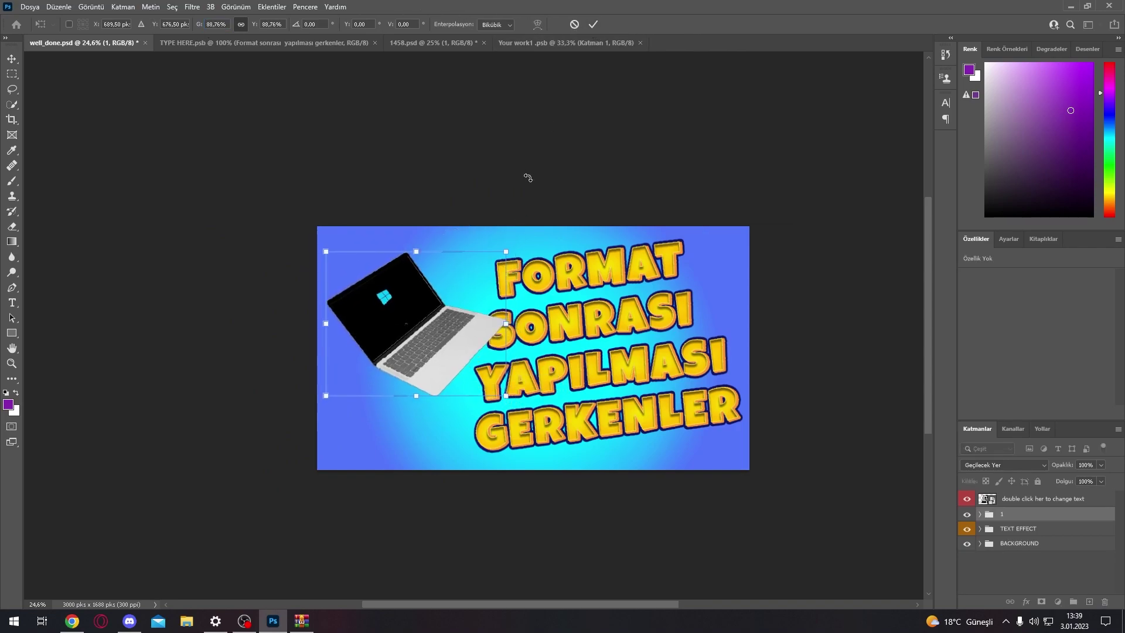
left_click_drag(527, 179, 556, 236)
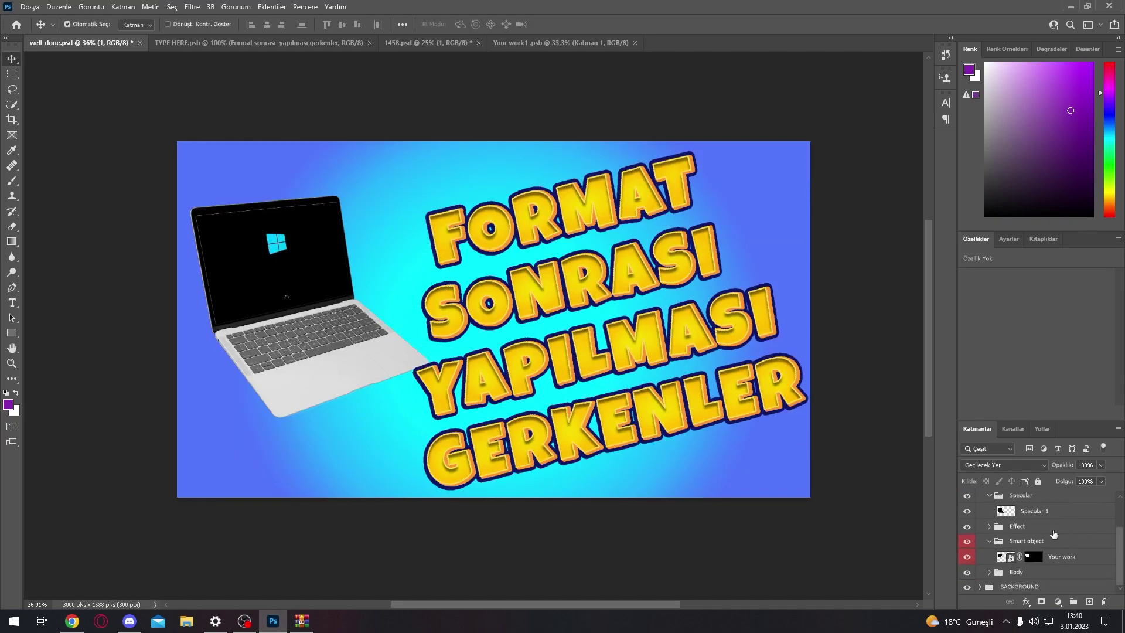
Open the gradient editor for Layer 0's Gradient Overlay in the BACKGROUND group
left_click(981, 587)
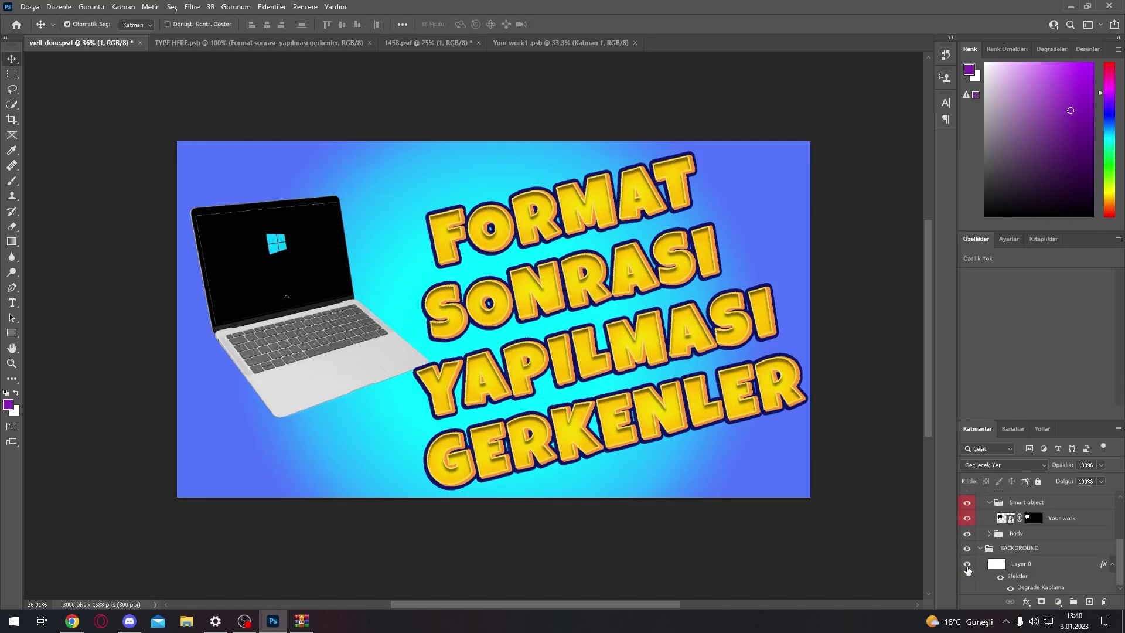
left_click(968, 565)
double_click(1059, 575)
left_click(475, 313)
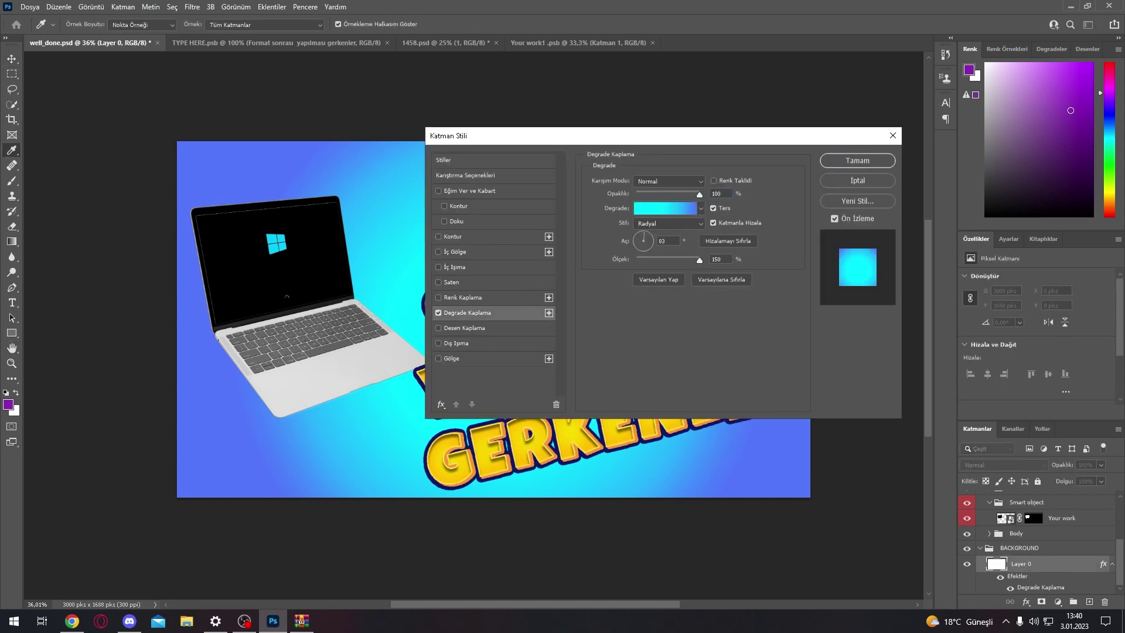
left_click(664, 208)
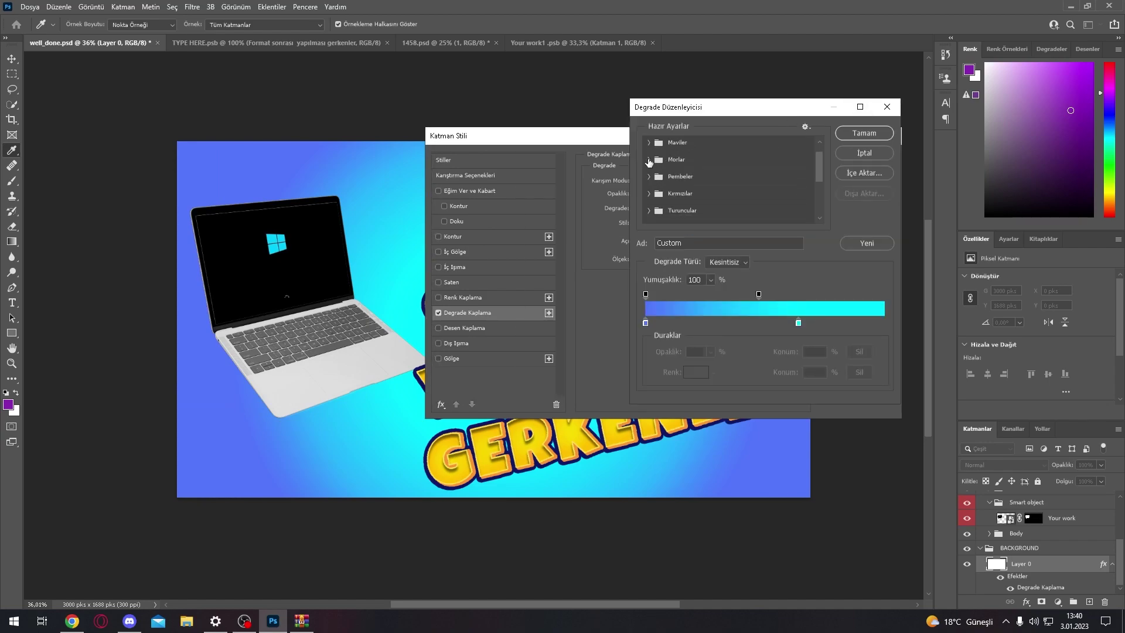
Try purple gradient presets on the background, ending on Mor_07
left_click(660, 178)
left_click(713, 216)
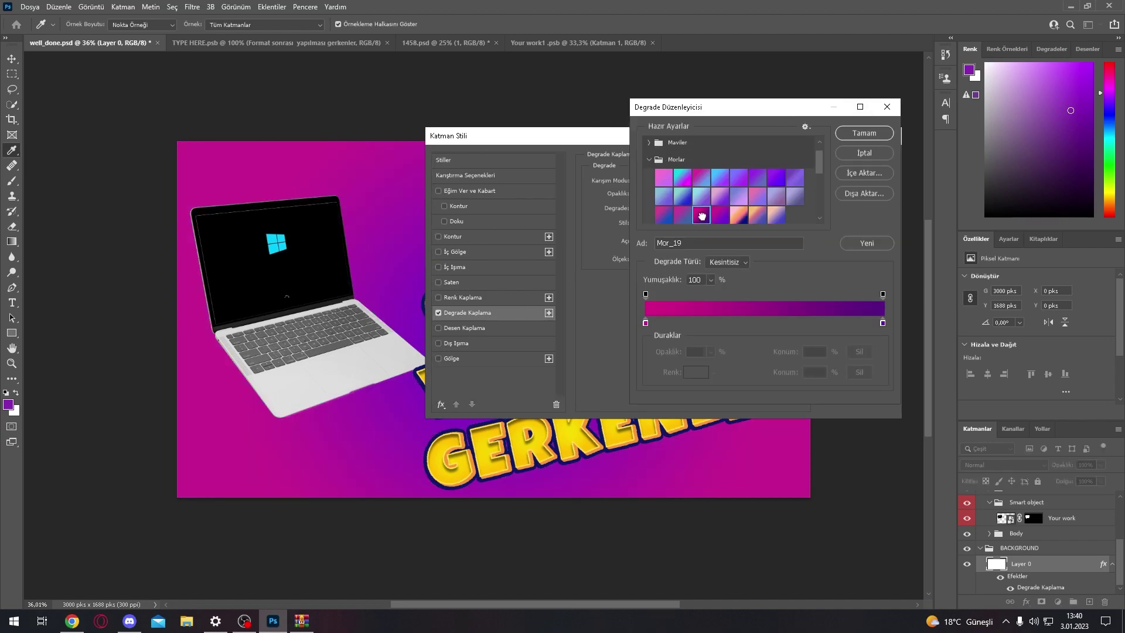
left_click(739, 216)
scroll(755, 202, "up", 1)
left_click(775, 194)
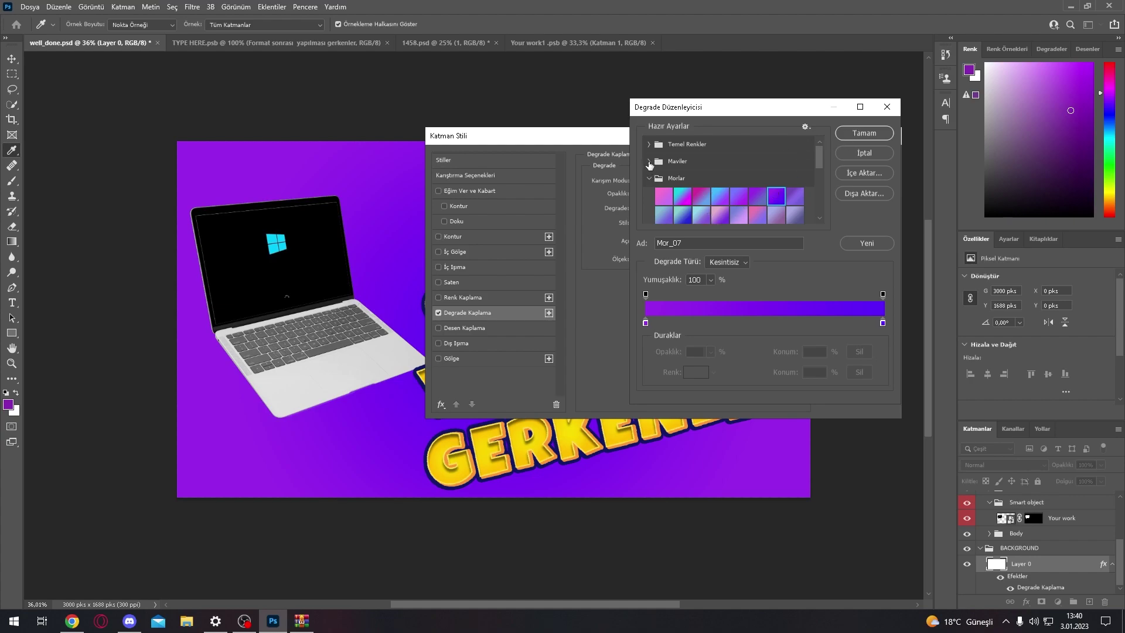
Switch the background to the grey Gri_12 gradient and confirm the layer style
left_click(648, 161)
left_click(684, 178)
scroll(726, 187, "down", 5)
left_click(720, 206)
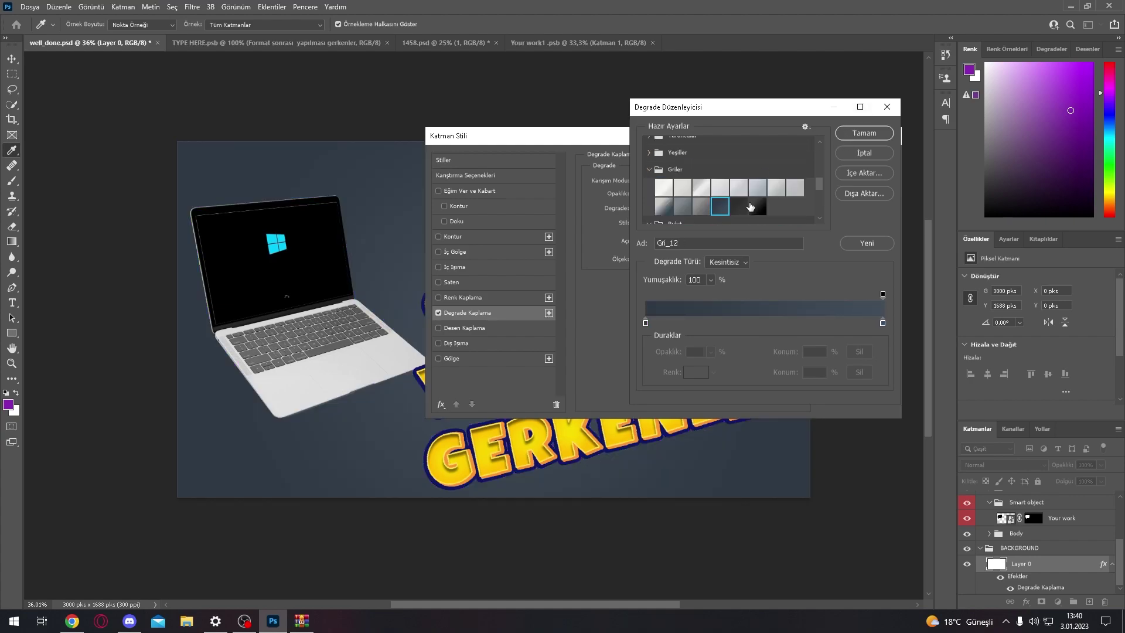
left_click(869, 132)
left_click(851, 170)
Collapse group 1, expand TEXT EFFECT and select the TYPE HERE copy 4 layer
key("v")
scroll(622, 290, "up", 1)
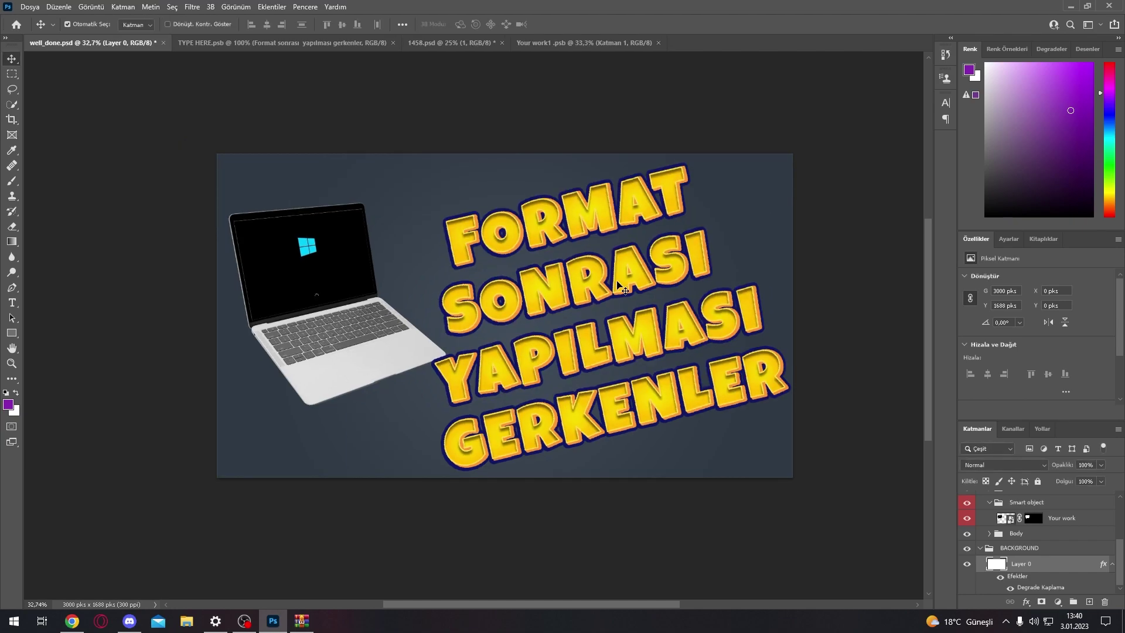
scroll(1004, 538, "up", 3)
scroll(1015, 543, "up", 2)
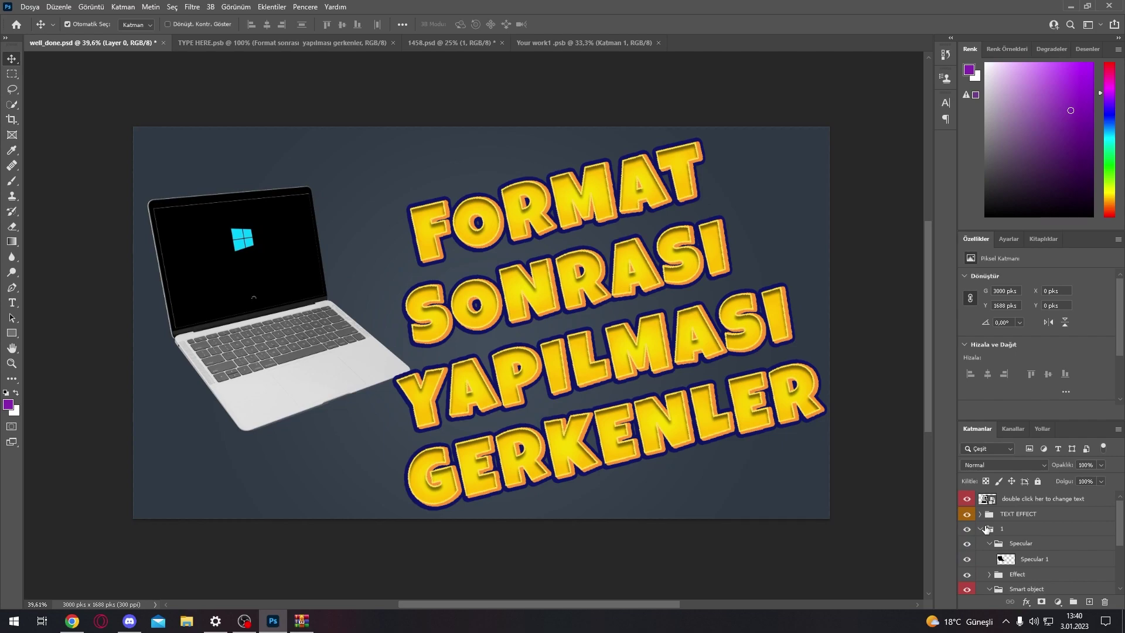
scroll(990, 569, "down", 1)
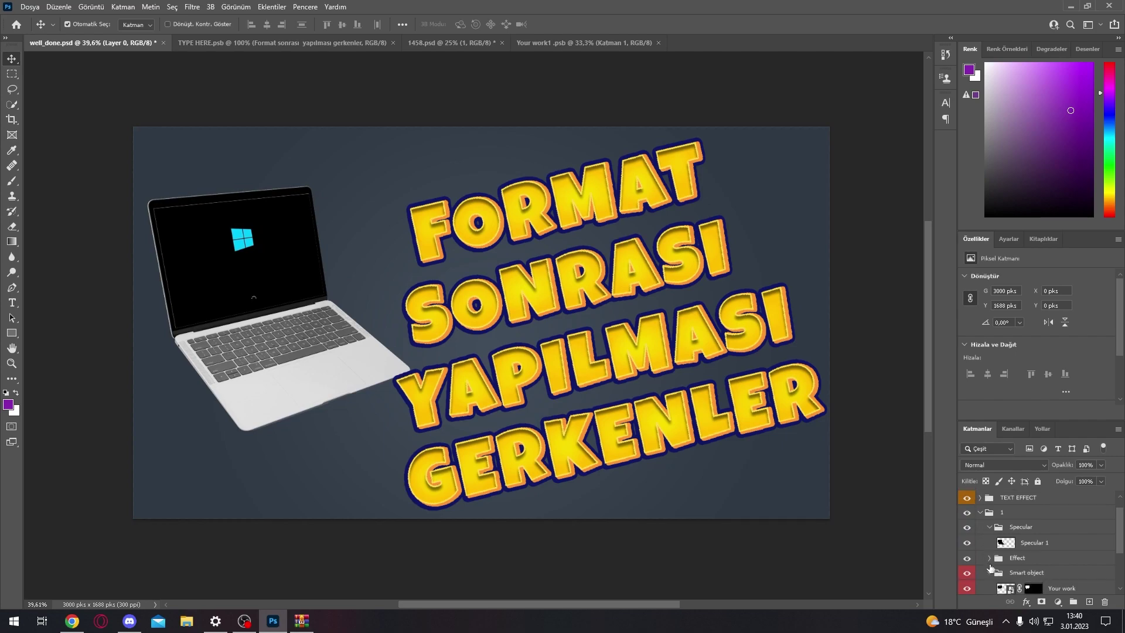
left_click(981, 513)
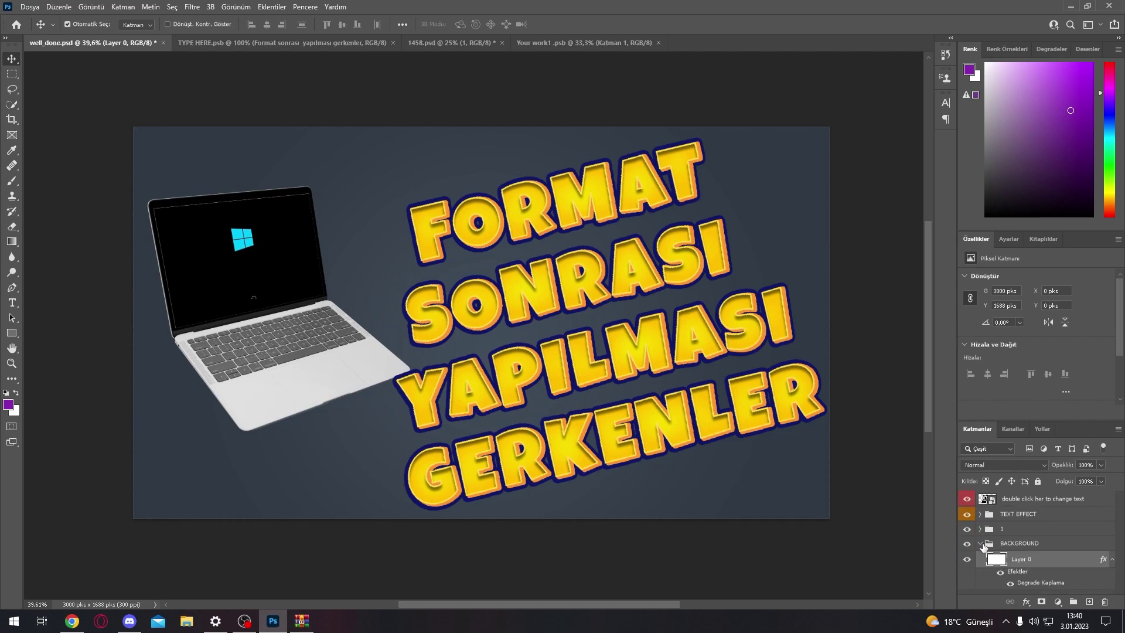
left_click(980, 543)
left_click(980, 514)
scroll(1004, 538, "down", 3)
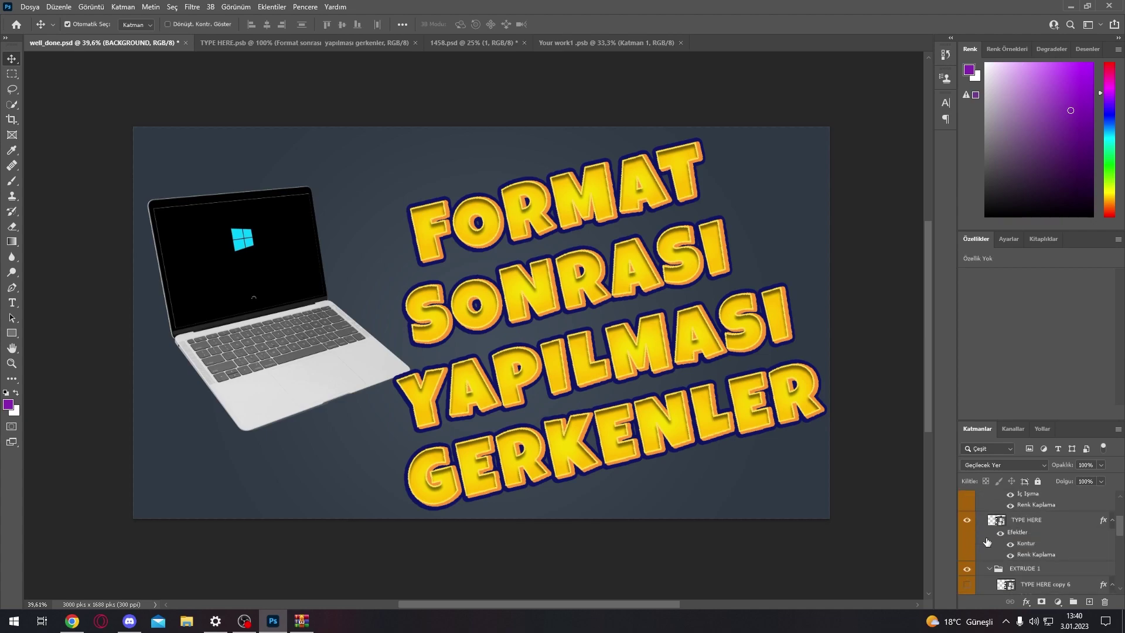
scroll(983, 556, "down", 2)
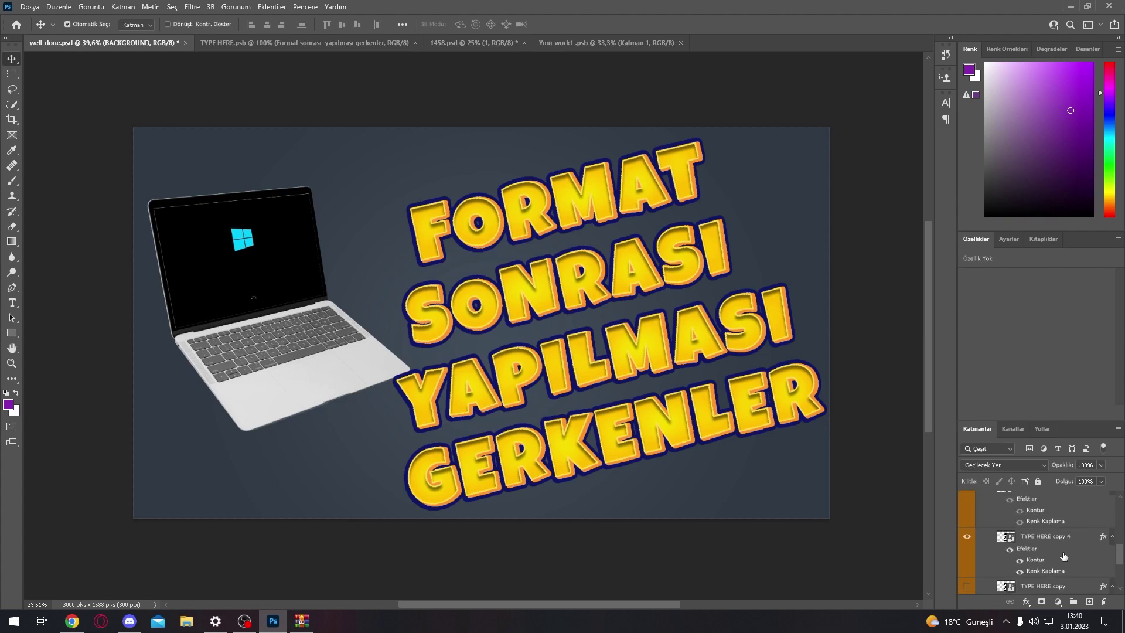
left_click(1072, 559)
Set the Color Overlay of TYPE HERE copy 4 to white (ffffff)
key("h")
double_click(1072, 559)
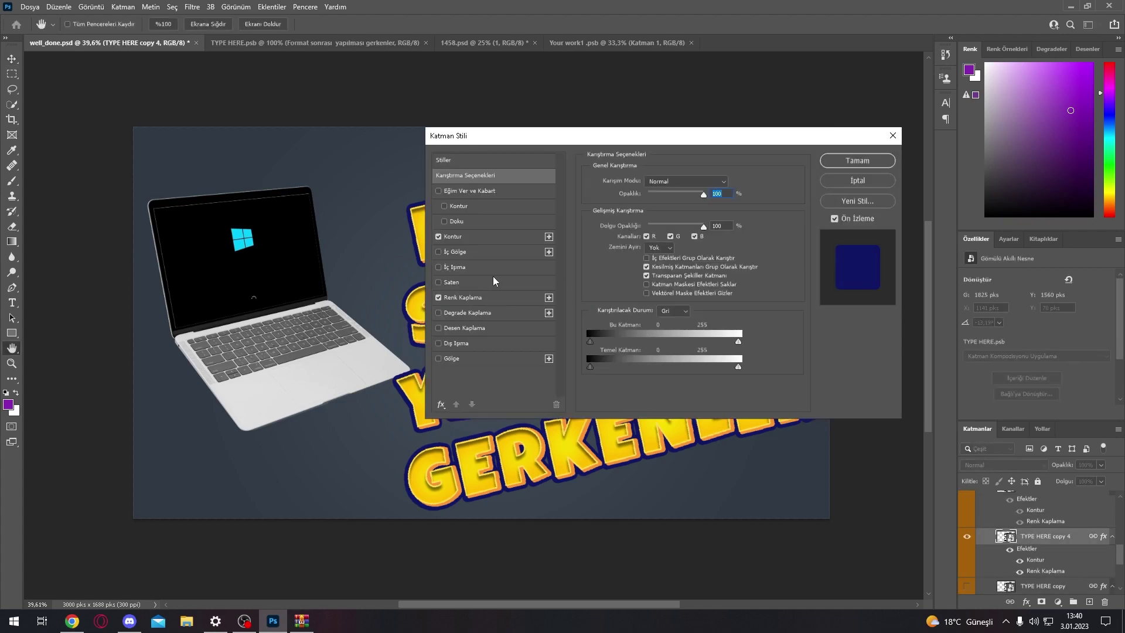
left_click(497, 301)
left_click_drag(709, 144, 1124, 188)
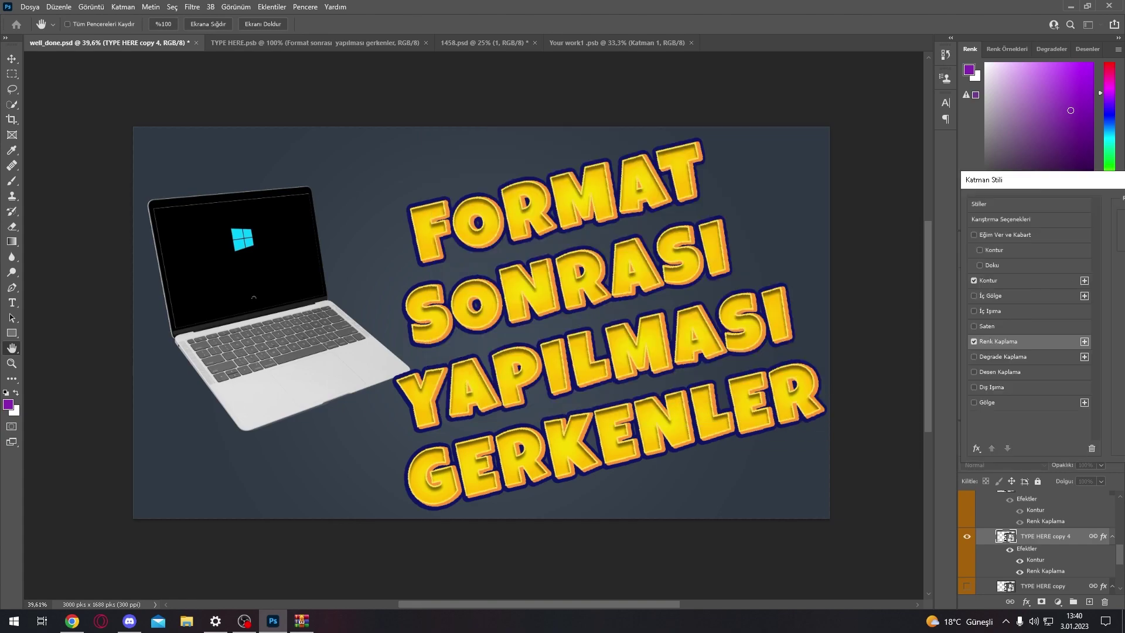
type("ffffff")
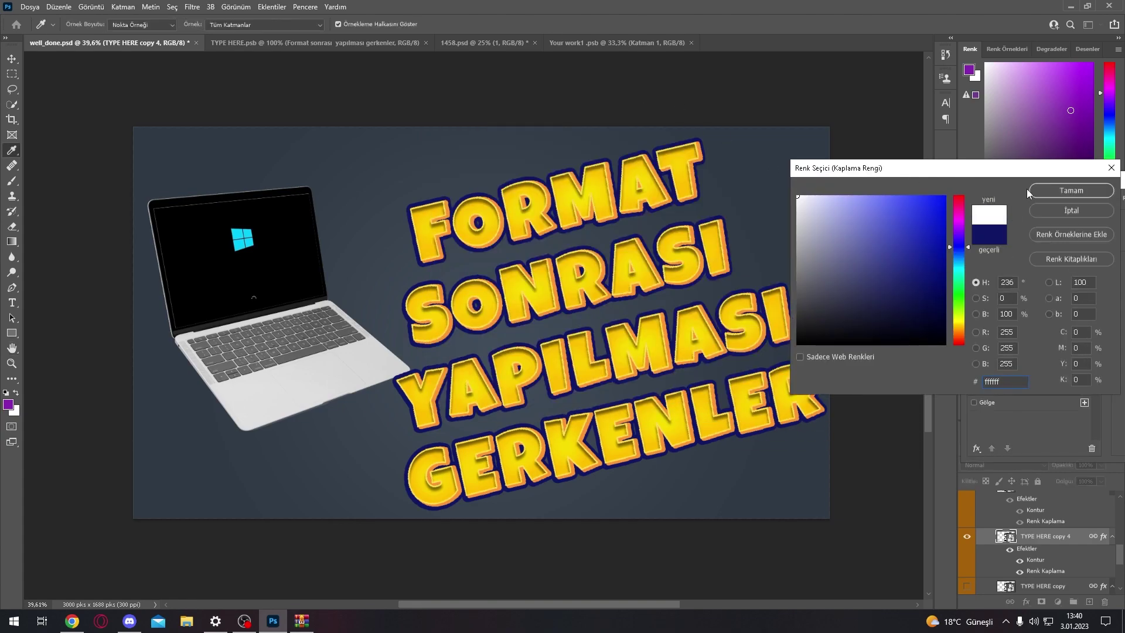
left_click(1039, 188)
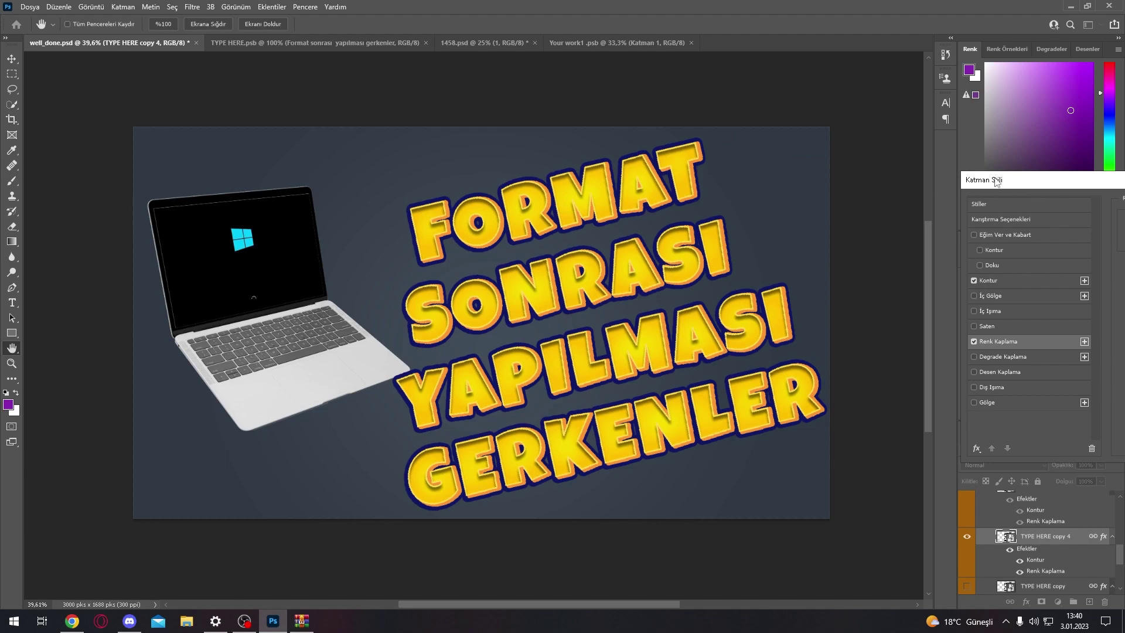
left_click_drag(970, 183, 700, 177)
Change the text's stroke colour to white
left_click(750, 275)
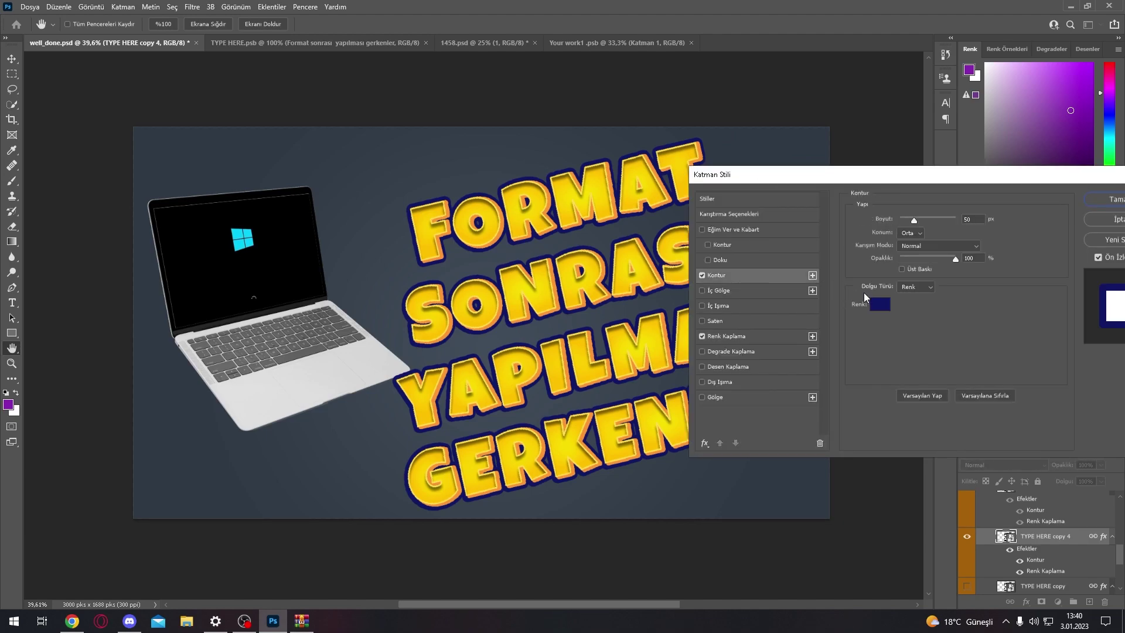
left_click(879, 305)
left_click(797, 196)
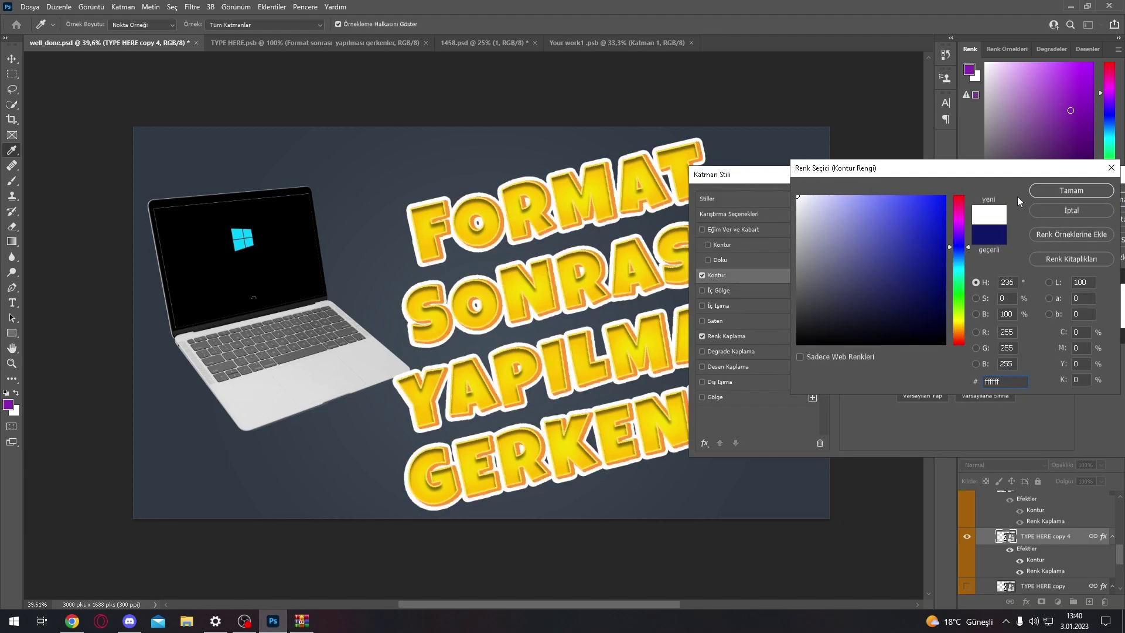
left_click(1046, 190)
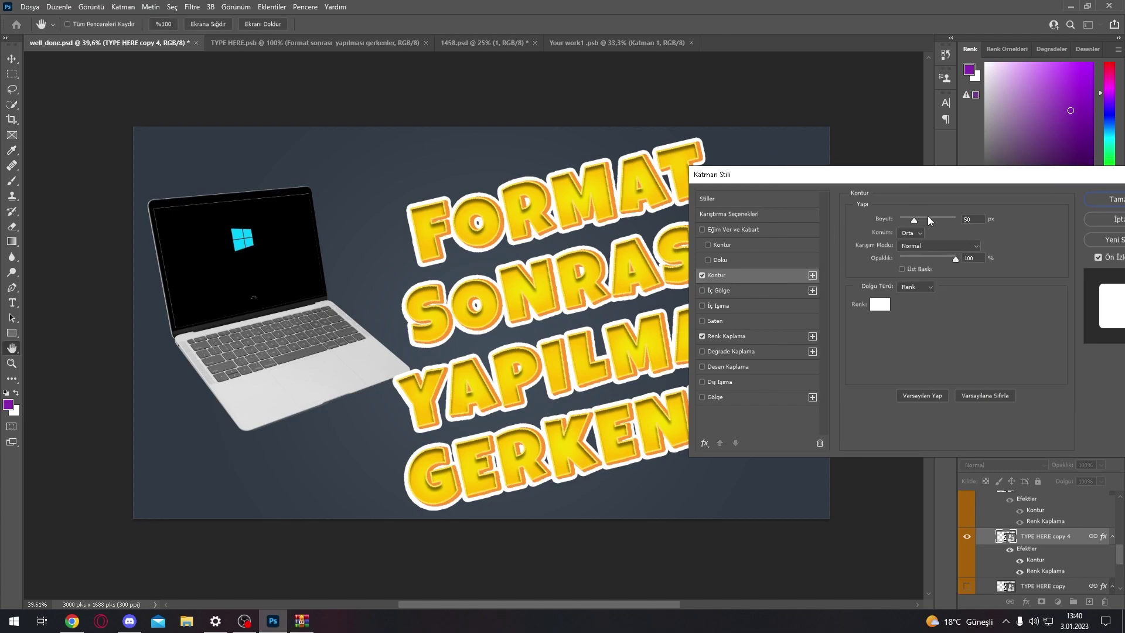
Make the stroke 25 px and black (000000), then apply the layer style
type("12")
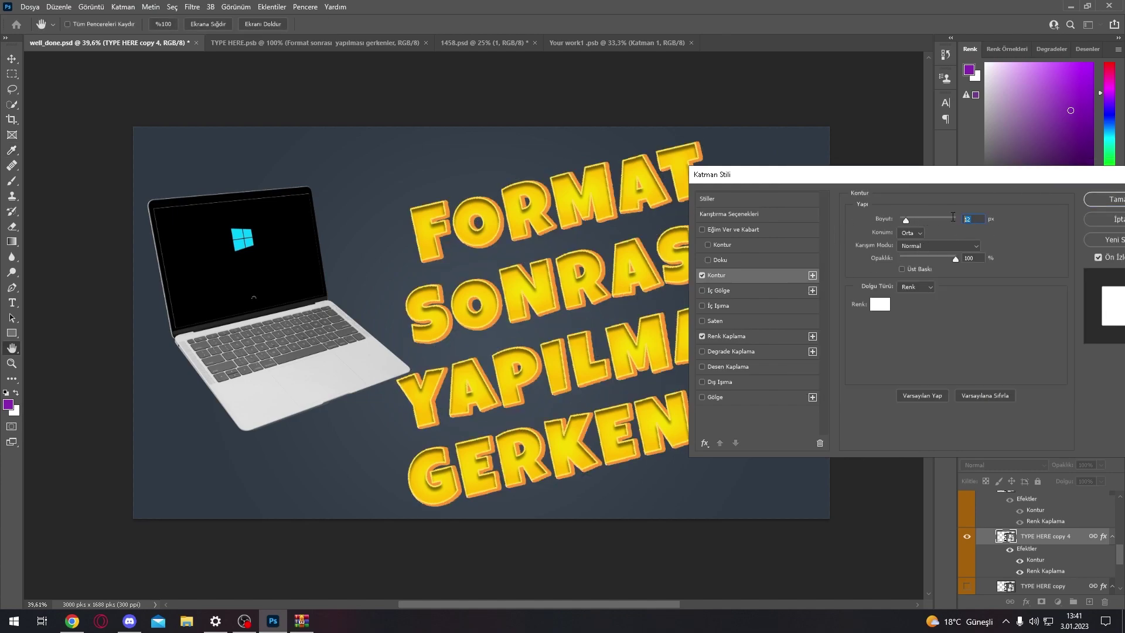
type("25")
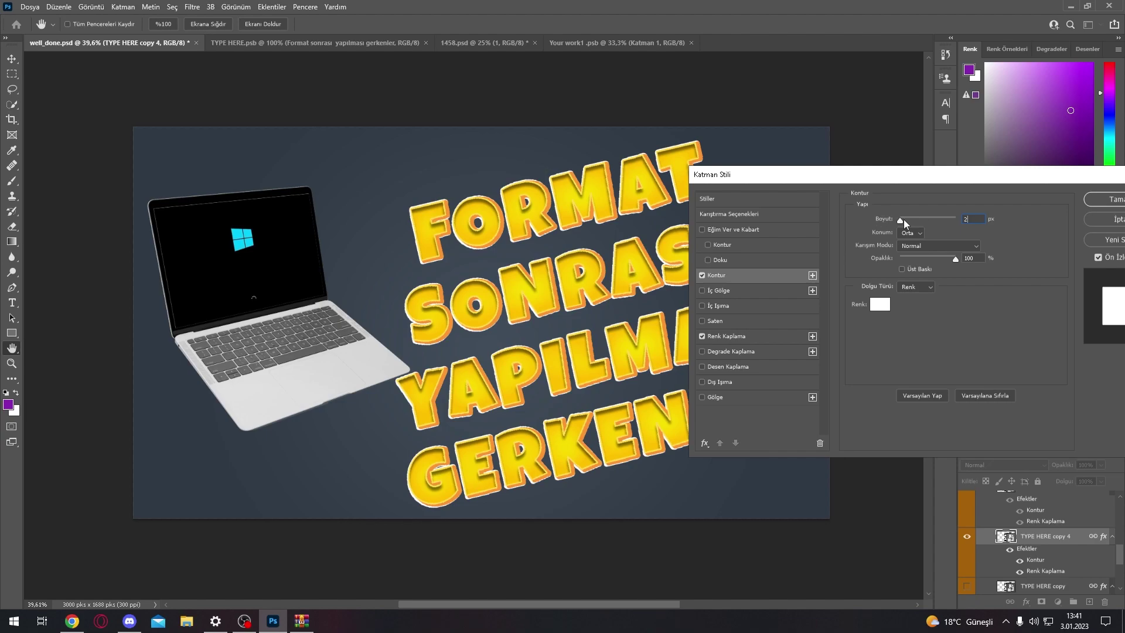
left_click(971, 219)
key("BackSpace")
type("5")
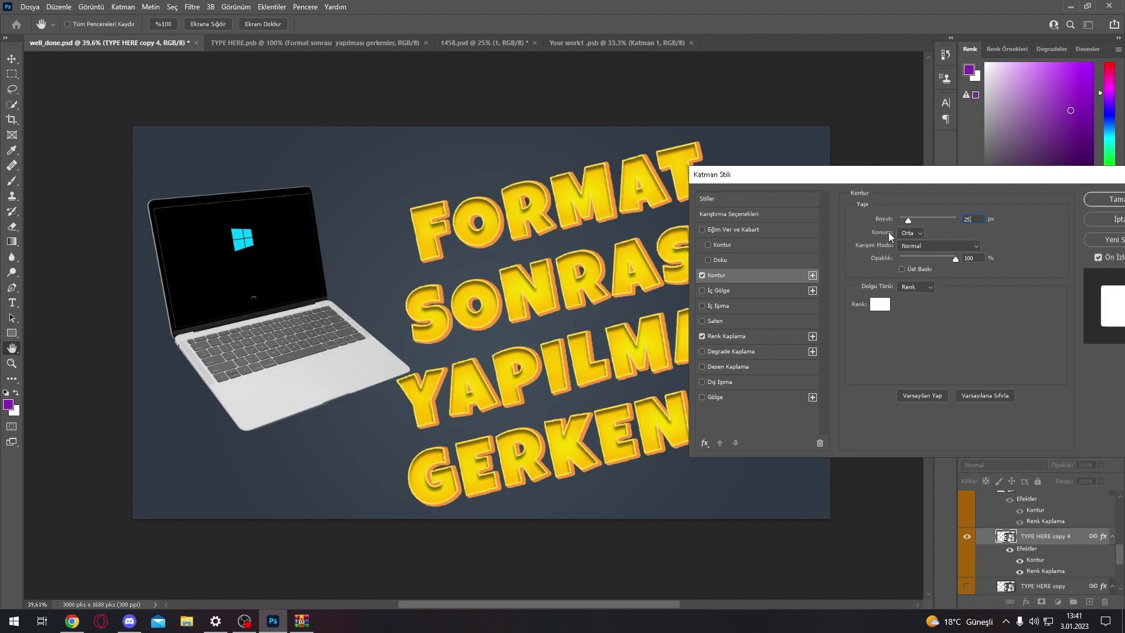
left_click(879, 304)
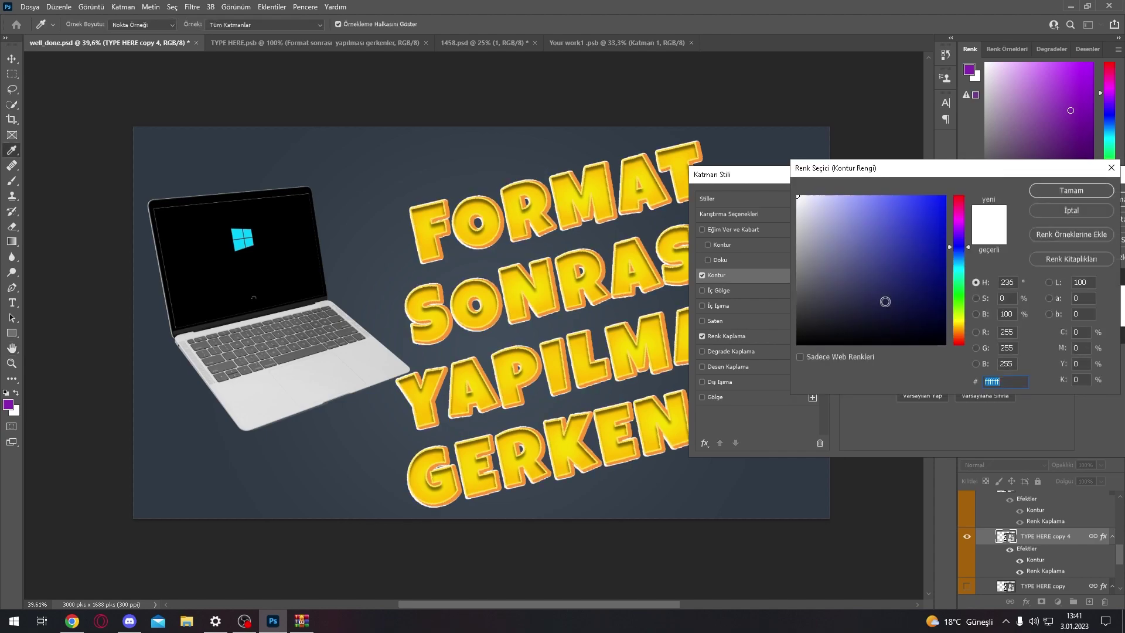
type("000000")
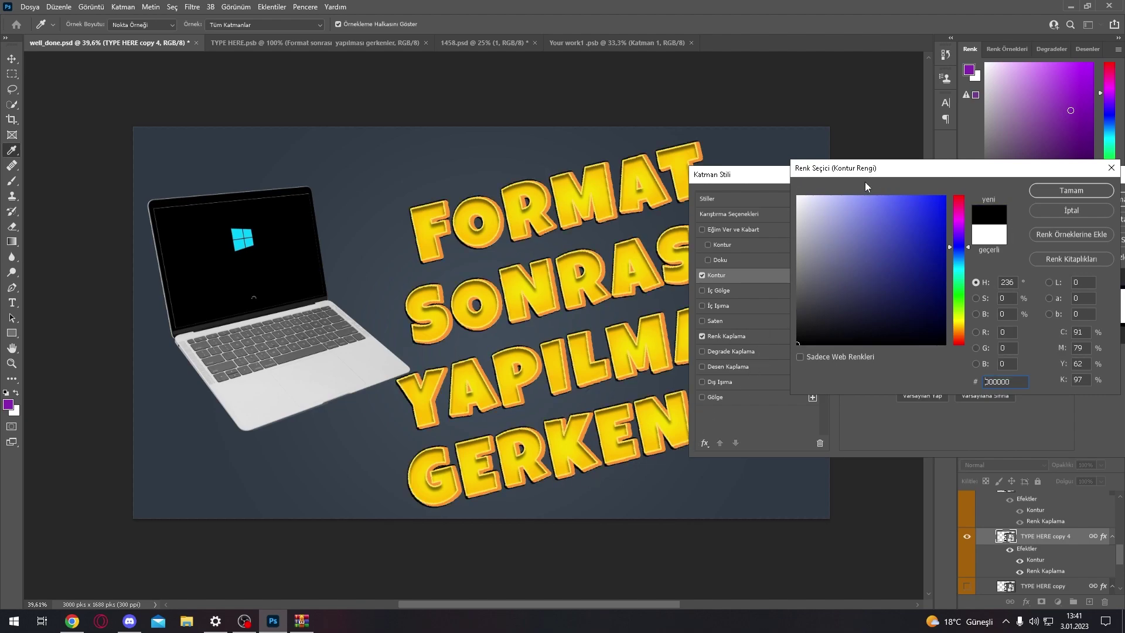
left_click(1071, 190)
left_click_drag(1014, 174, 839, 174)
left_click(944, 202)
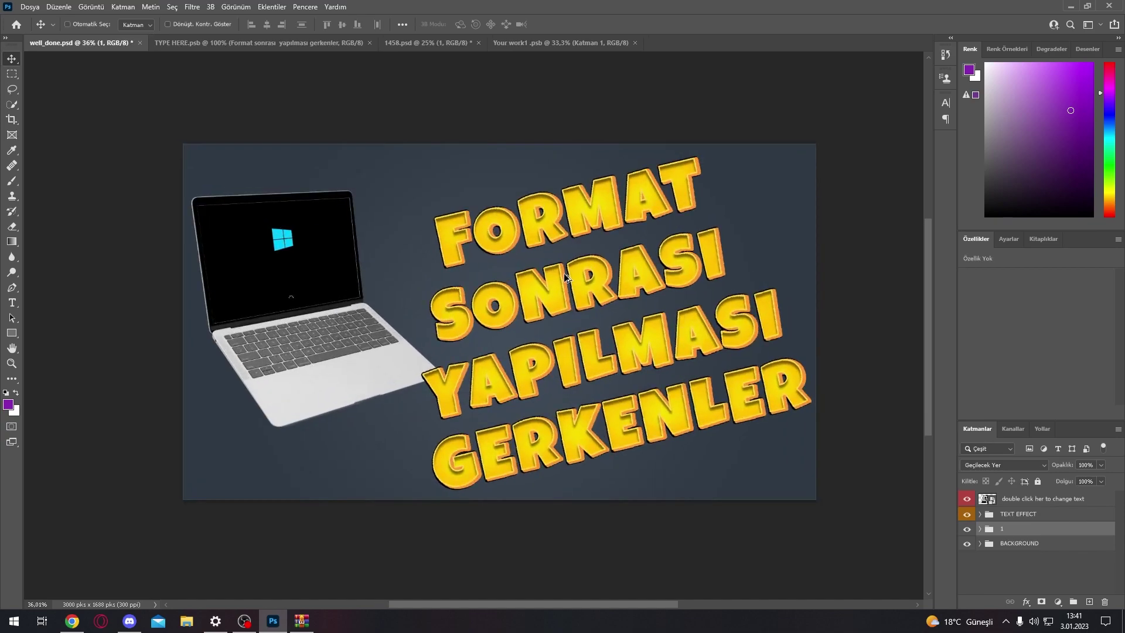
Save a JPEG copy named 'format sonrası yapılması gerekenler' at quality 12 (Maksimum)
key("ctrl+alt+s")
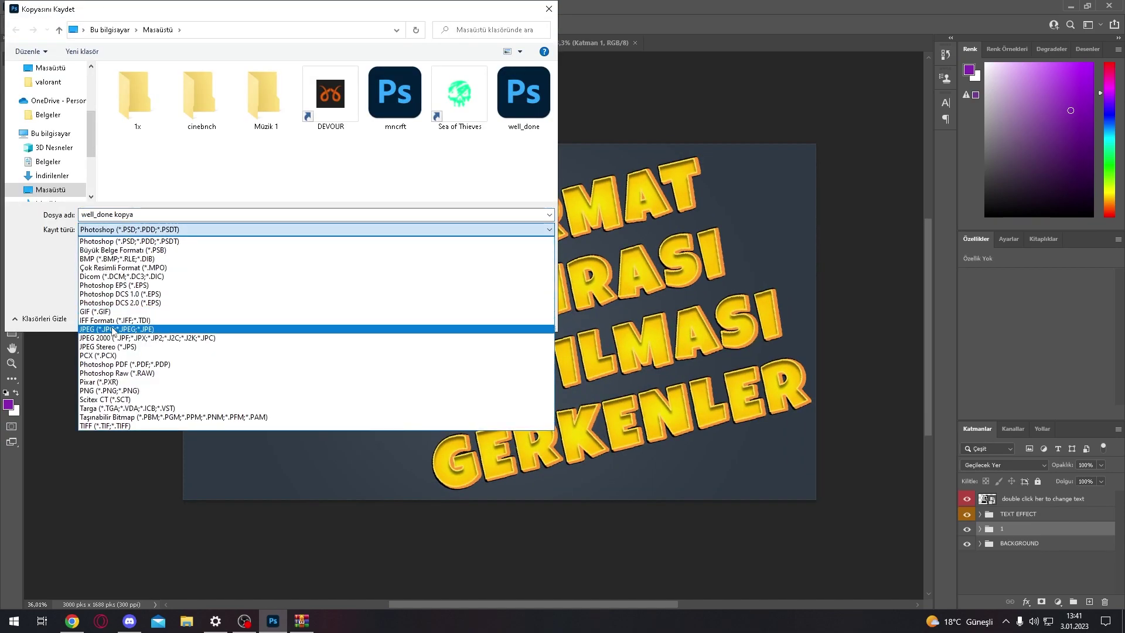
left_click(170, 329)
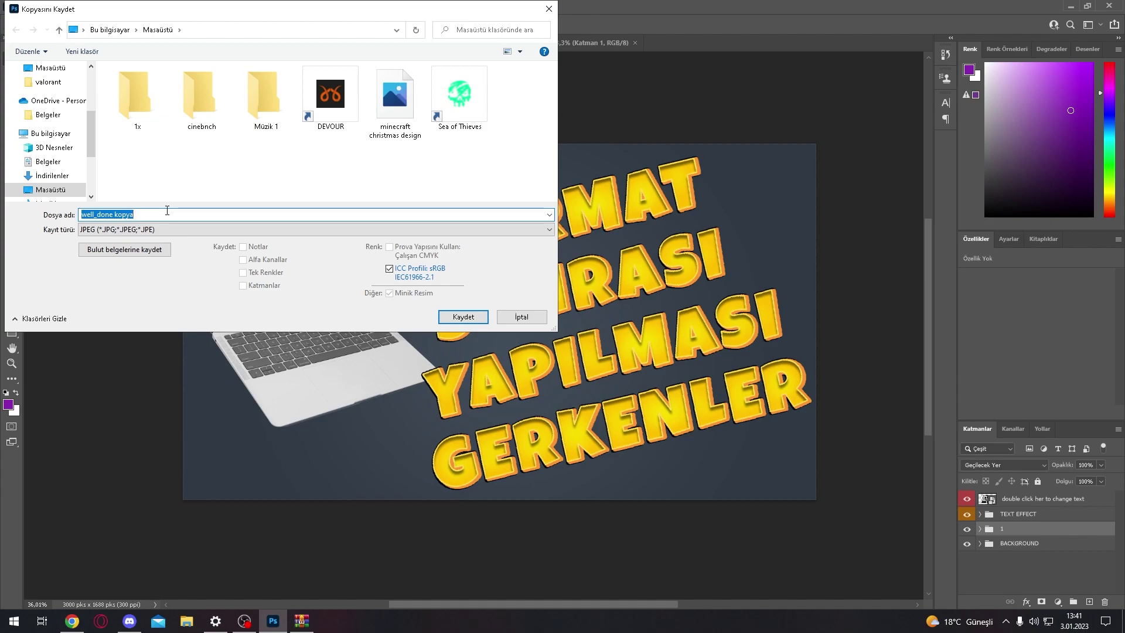
left_click(316, 215)
type("wformat sonrası yapılmaı")
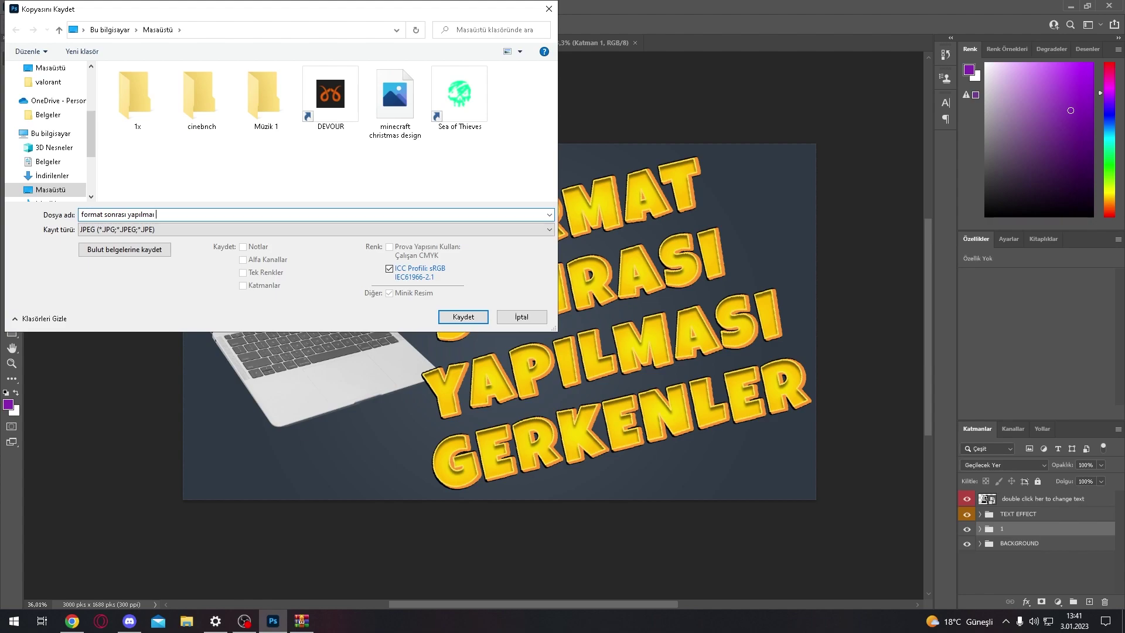
type("k")
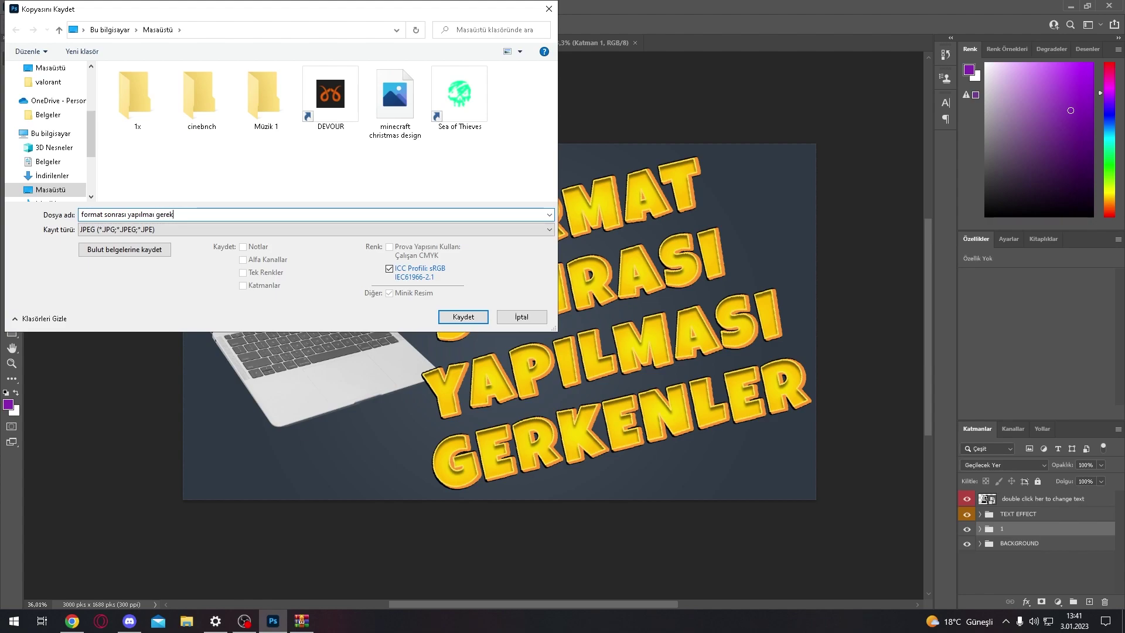
type("nenler")
left_click(458, 317)
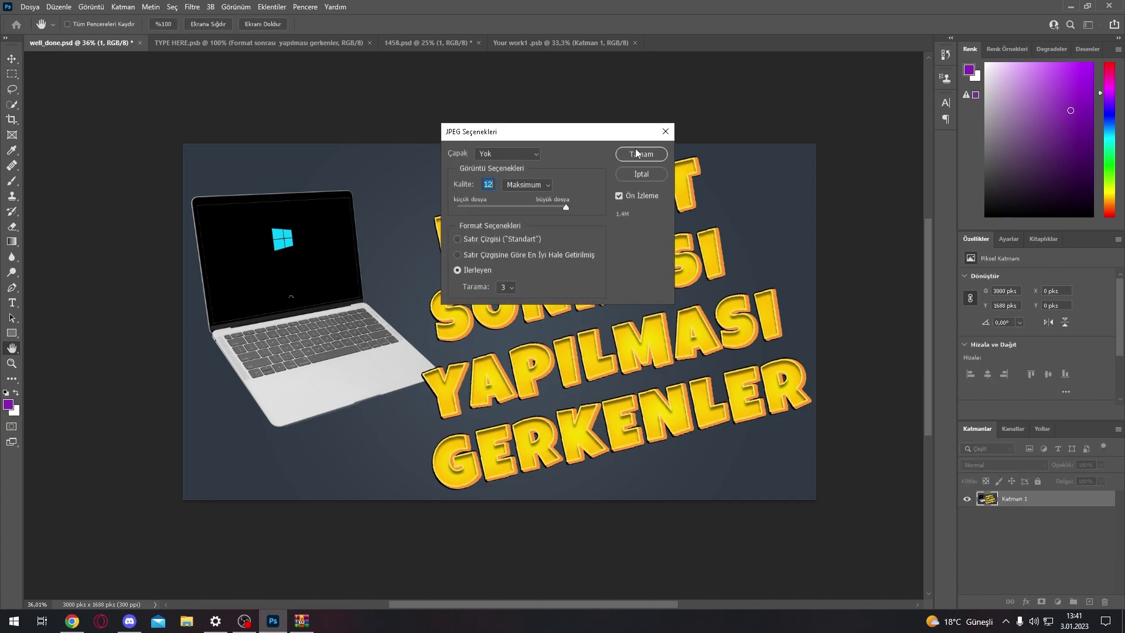
left_click(637, 154)
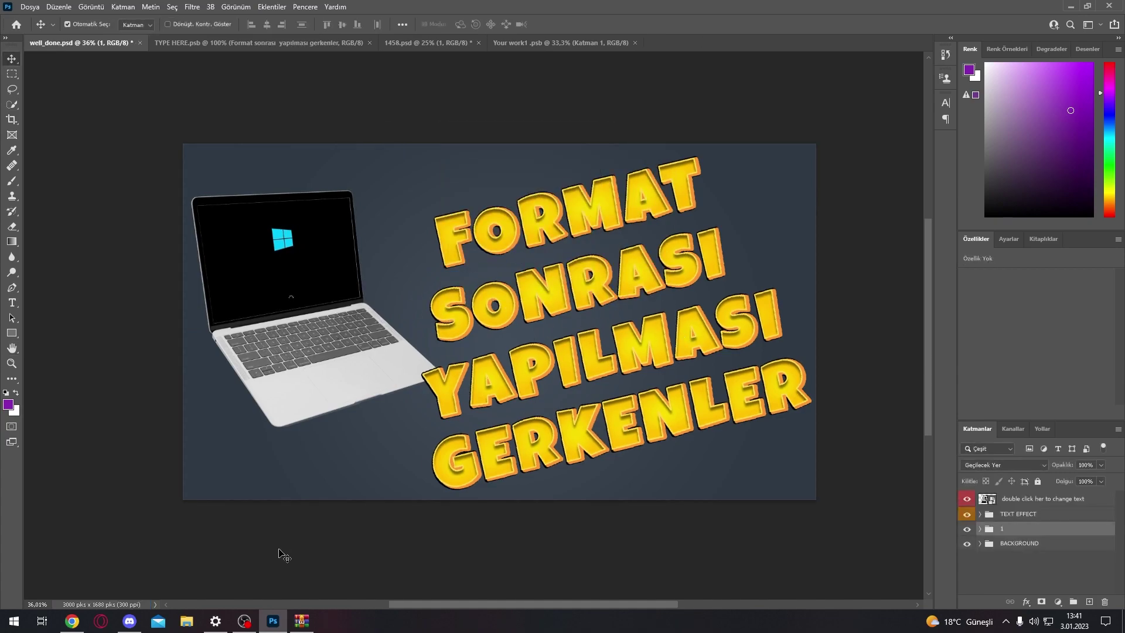
Create a blank Web - Büyük document, 1920×1080 px at 72 ppi
left_click(441, 107)
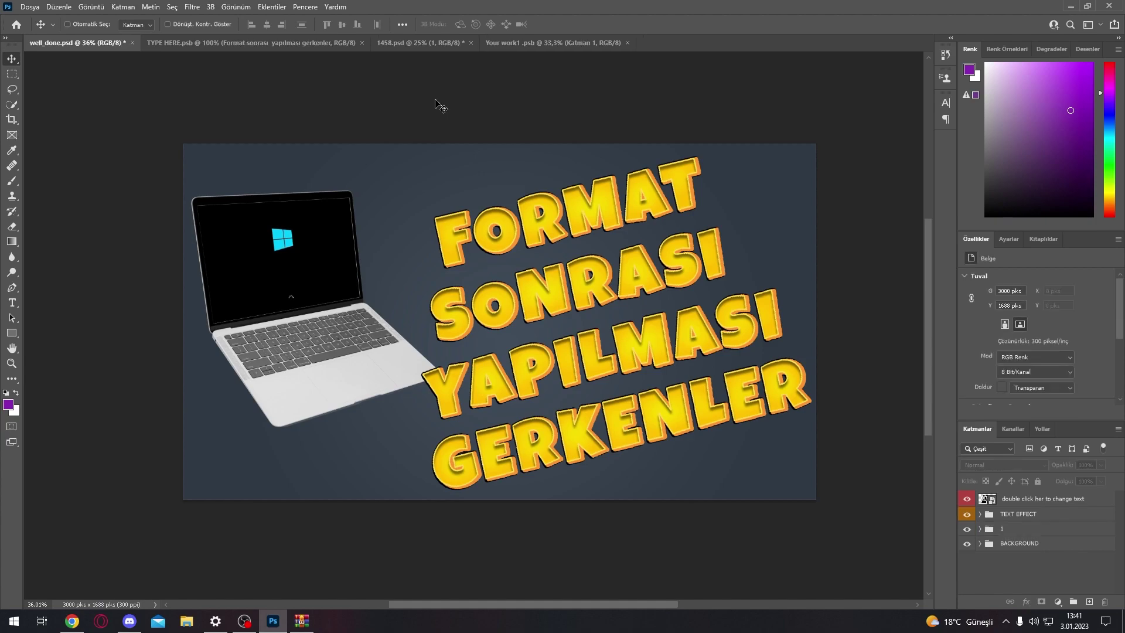
key("ctrl+n")
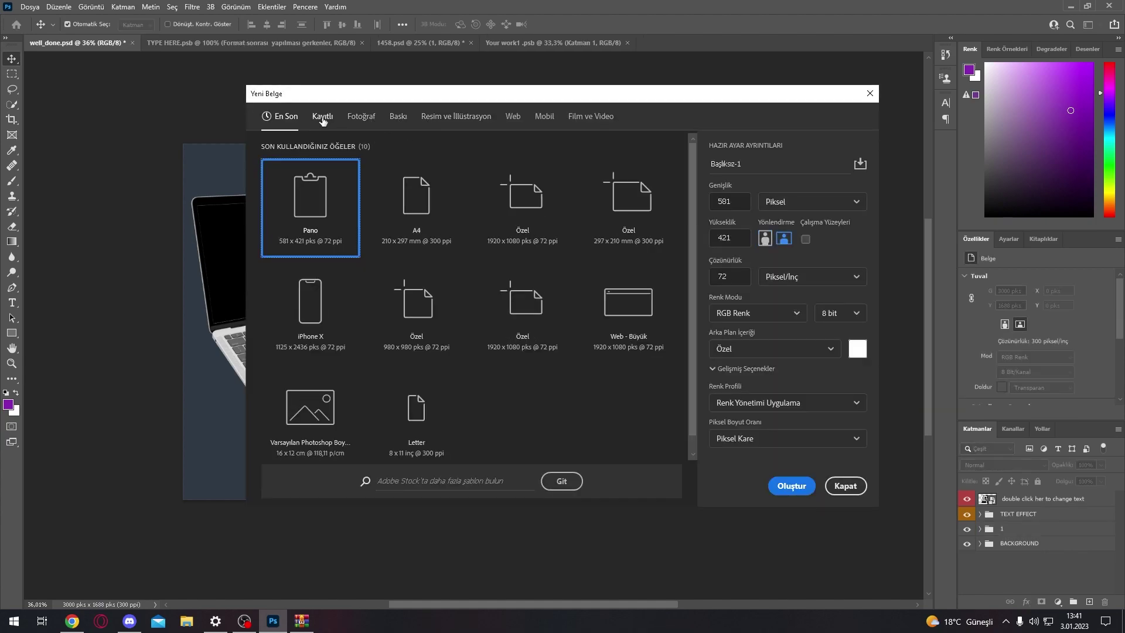
left_click(511, 121)
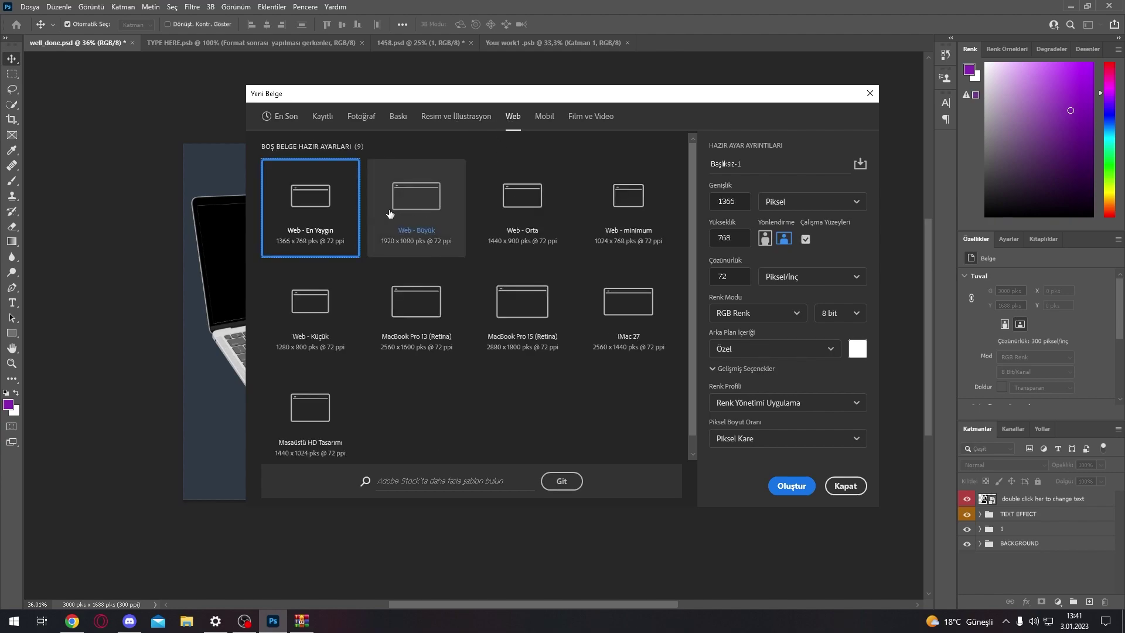
left_click(421, 206)
left_click(792, 485)
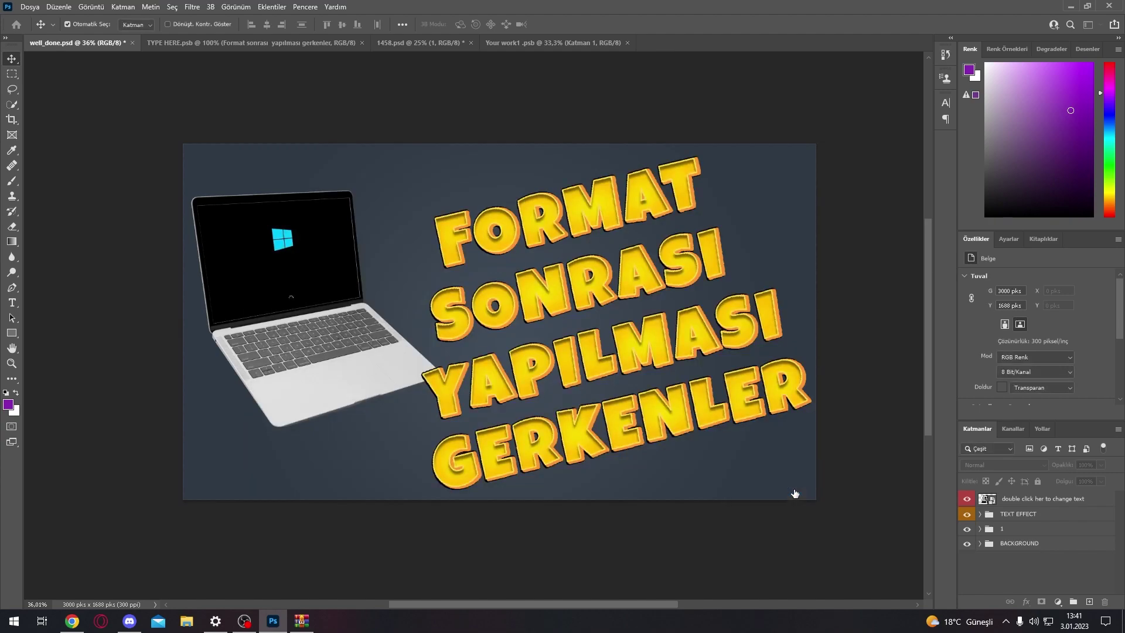
double_click(486, 7)
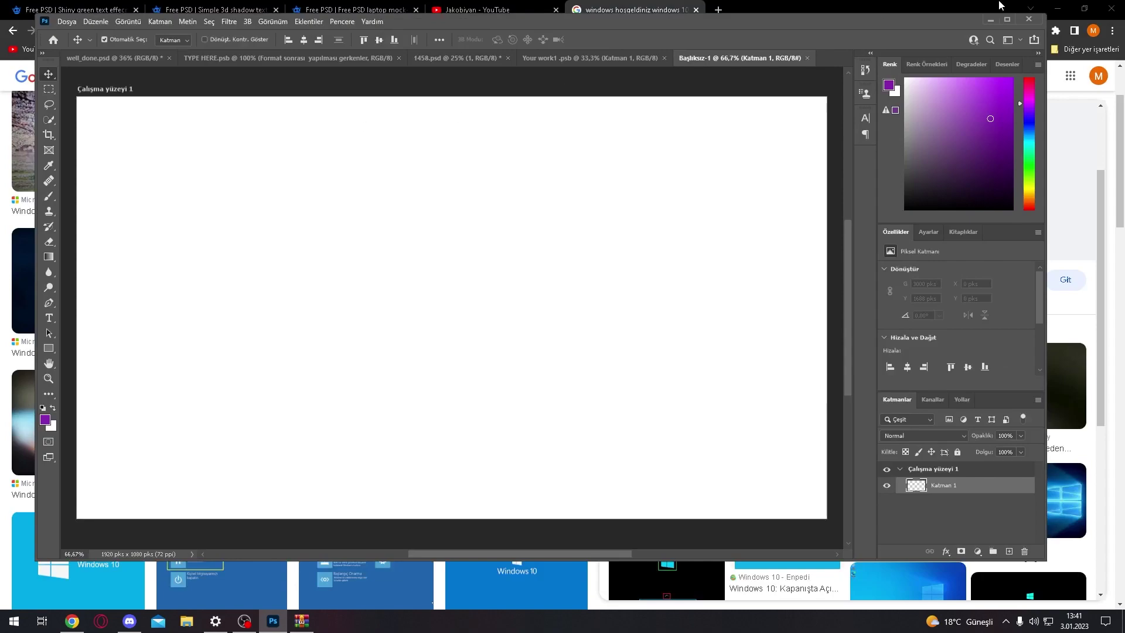
Place the exported thumbnail JPEG and scale it to fill the 1920×1080 canvas
left_click(1060, 8)
left_click_drag(22, 239, 342, 246)
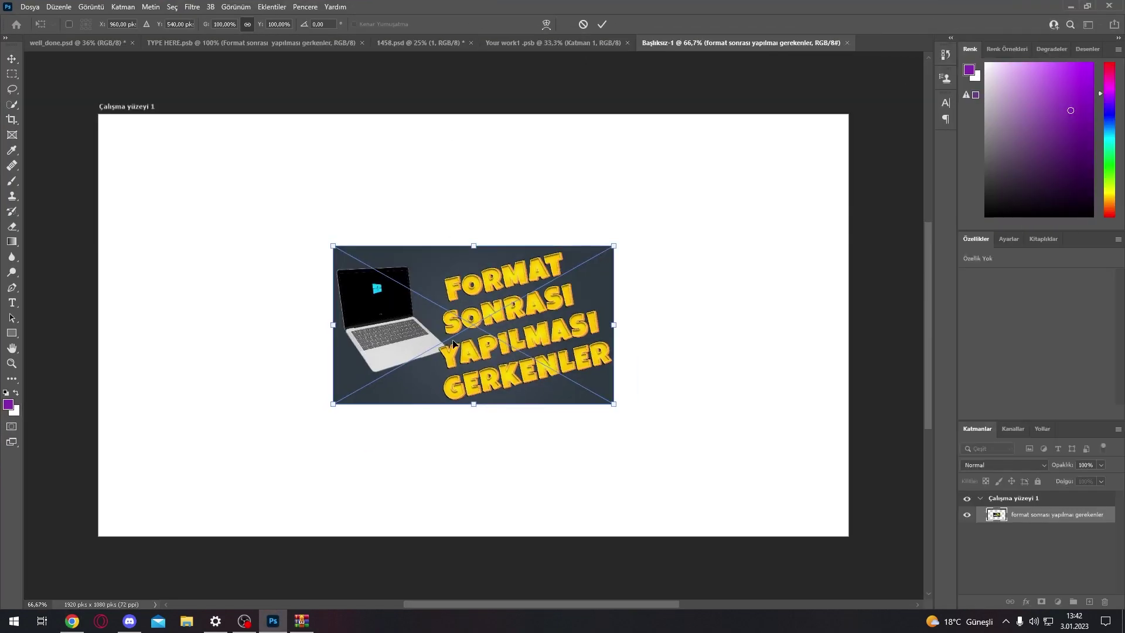
left_click_drag(453, 344, 219, 212)
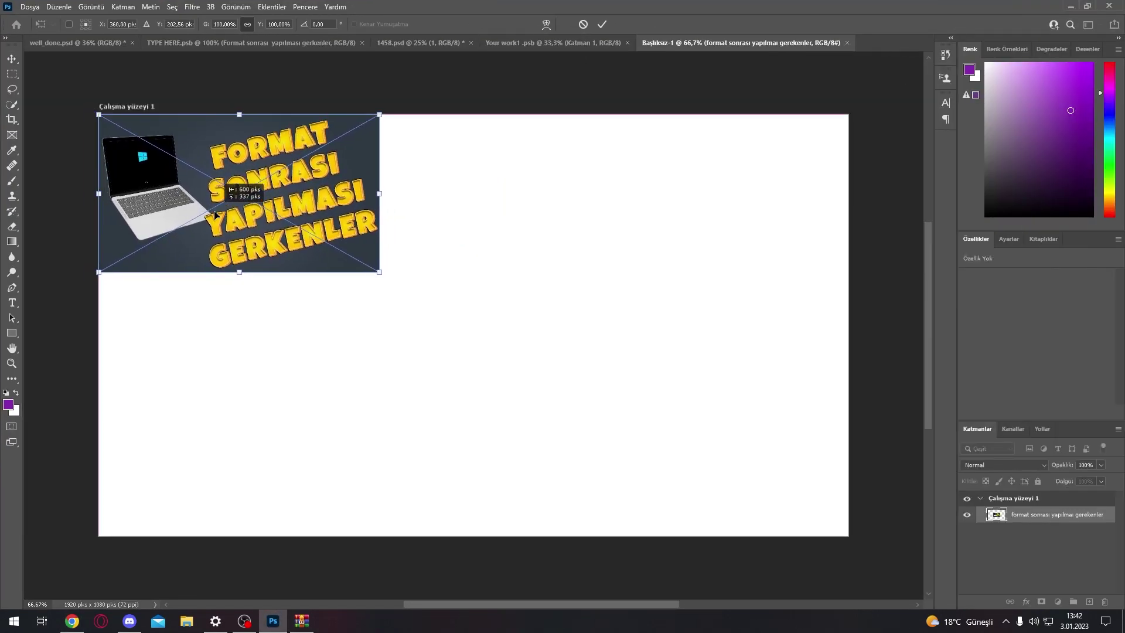
mouse_move(381, 272)
left_mouse_down()
mouse_move(549, 355)
mouse_move(848, 535)
left_mouse_up()
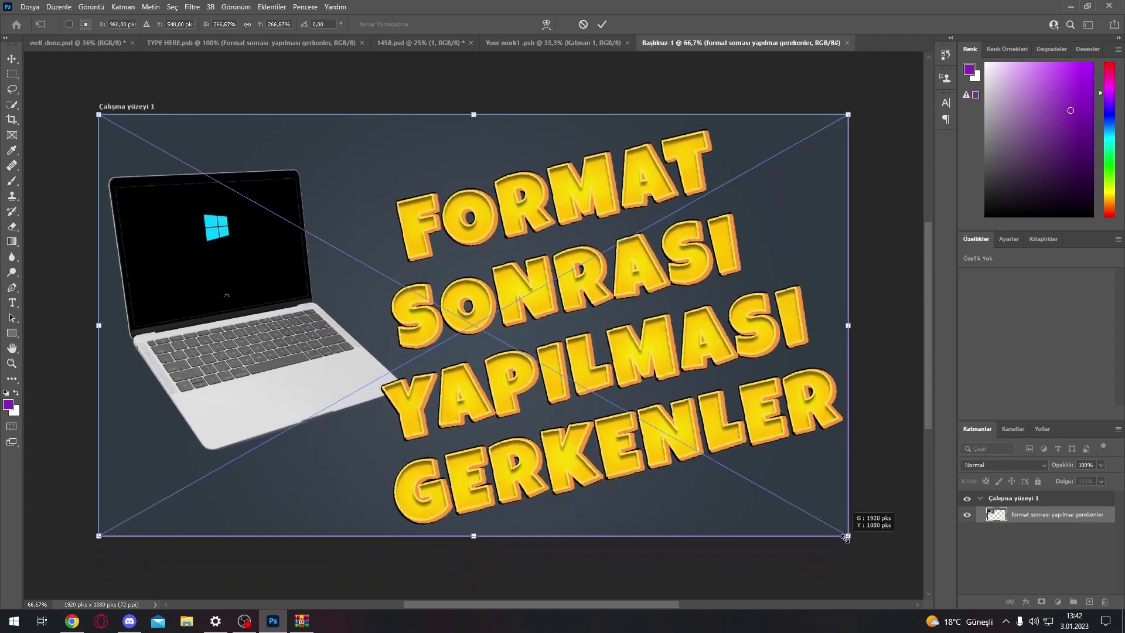
left_click(605, 24)
Begin saving a copy of the new document and bring up the file format choices
scroll(332, 267, "down", 2)
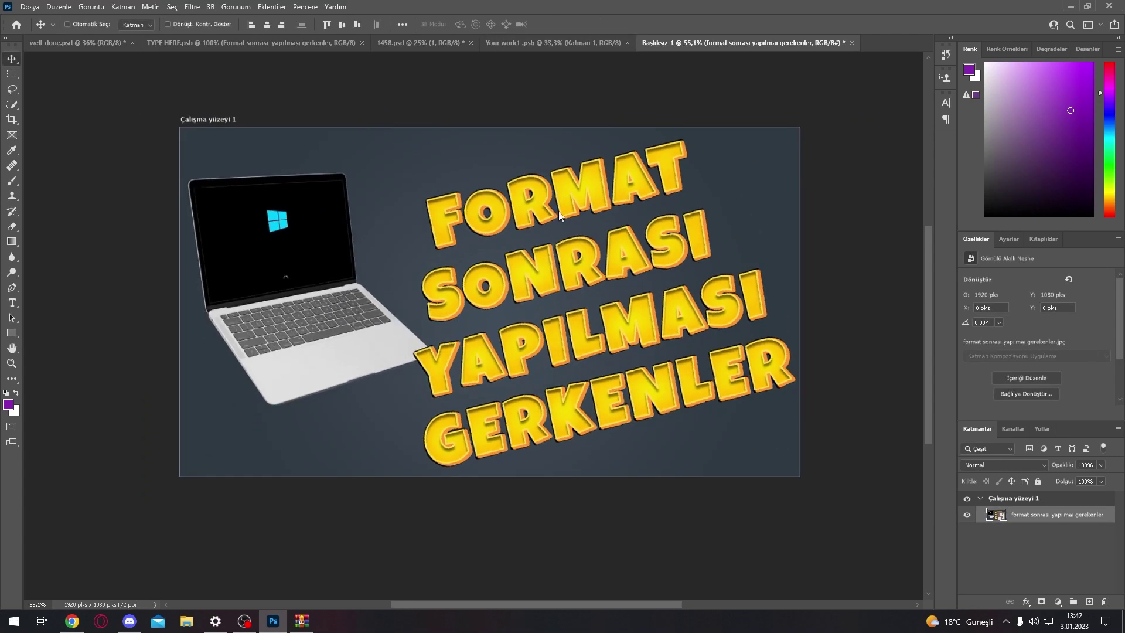
key("ctrl+alt+s")
left_click(251, 229)
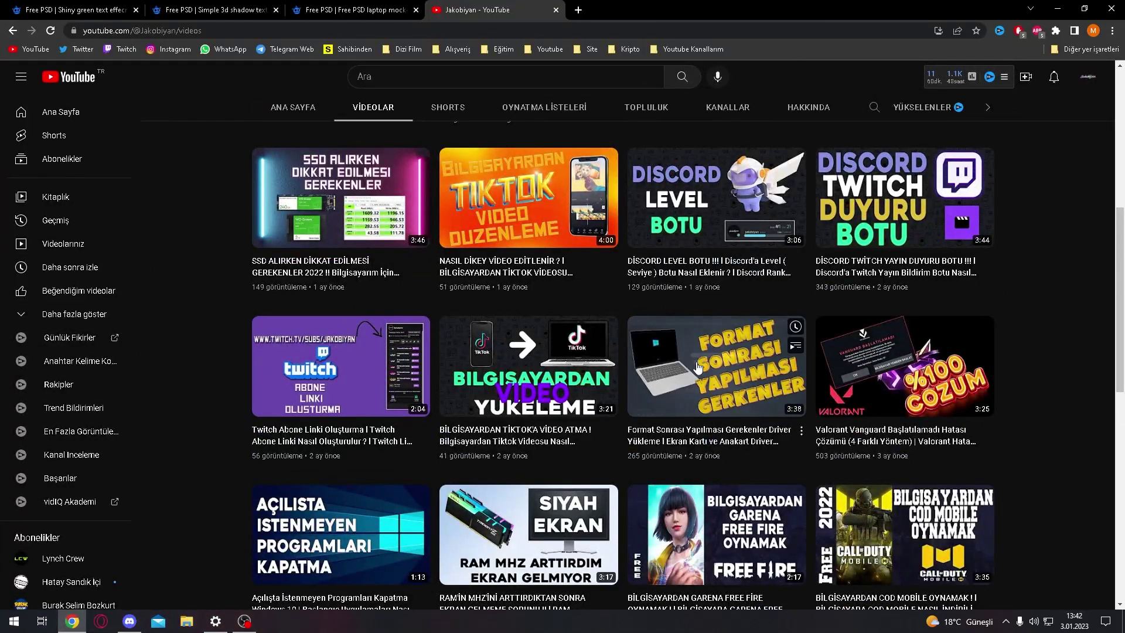
mouse_move(716, 365)
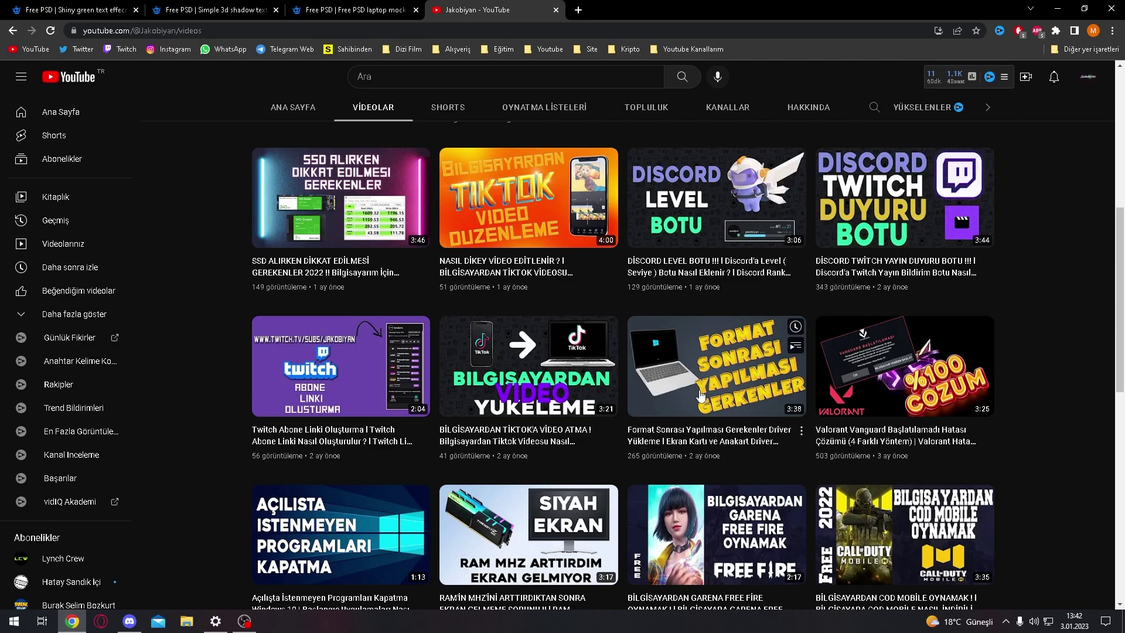
Scroll the channel's Videos page to find the new laptop thumbnail
scroll(175, 296, "down", 1)
scroll(175, 297, "down", 1)
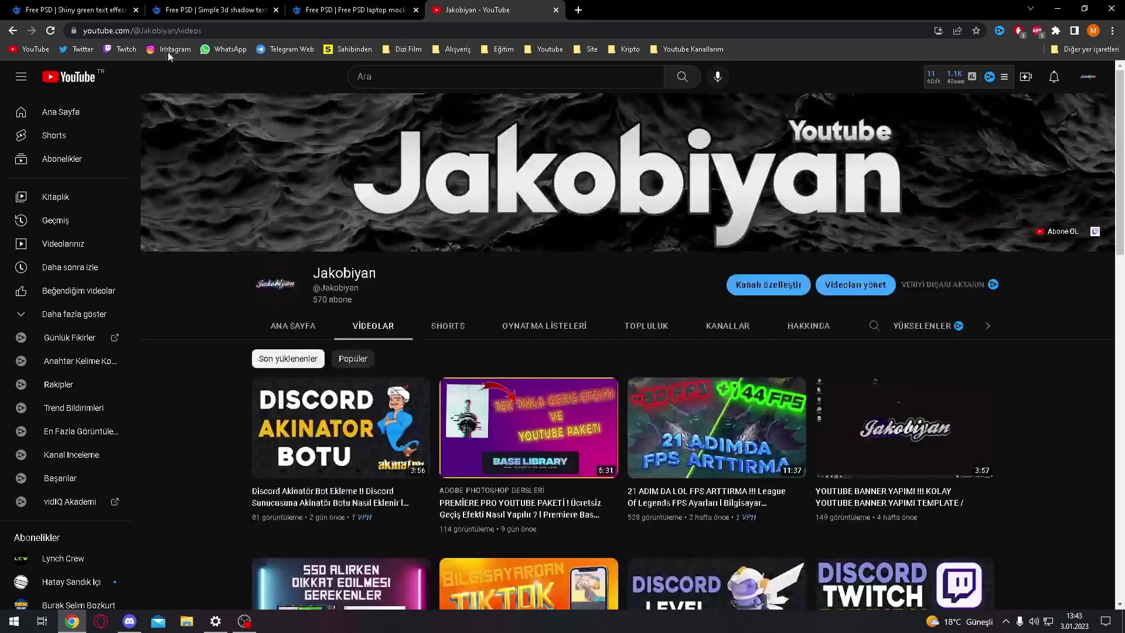